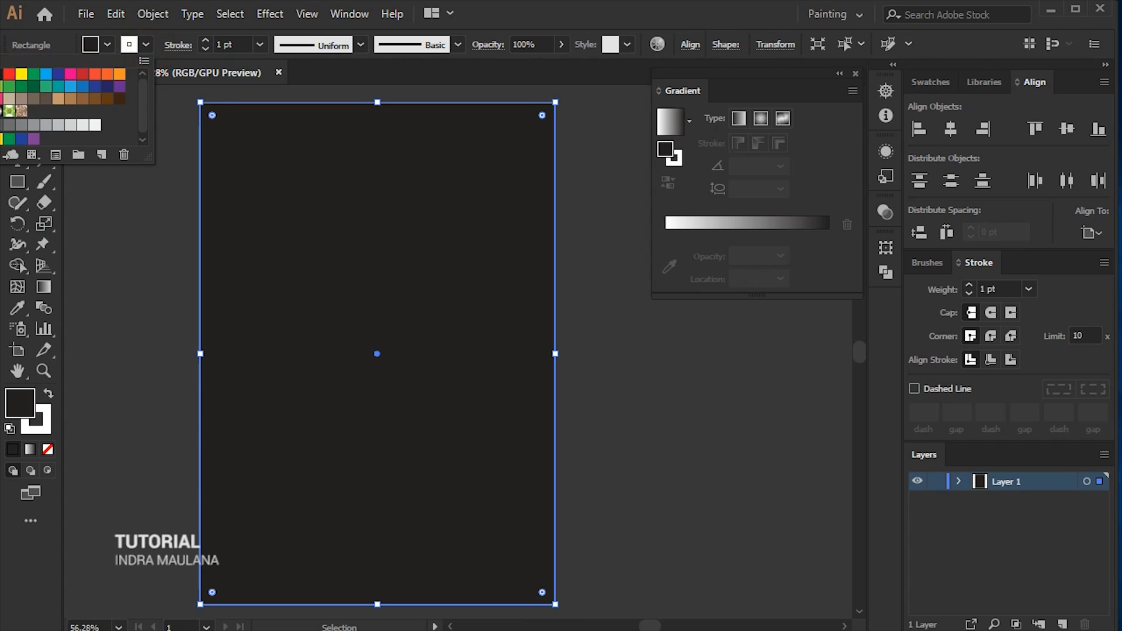
Remove the stroke from the artboard-sized rectangle, keep its dark fill, and deselect it.
click(146, 47)
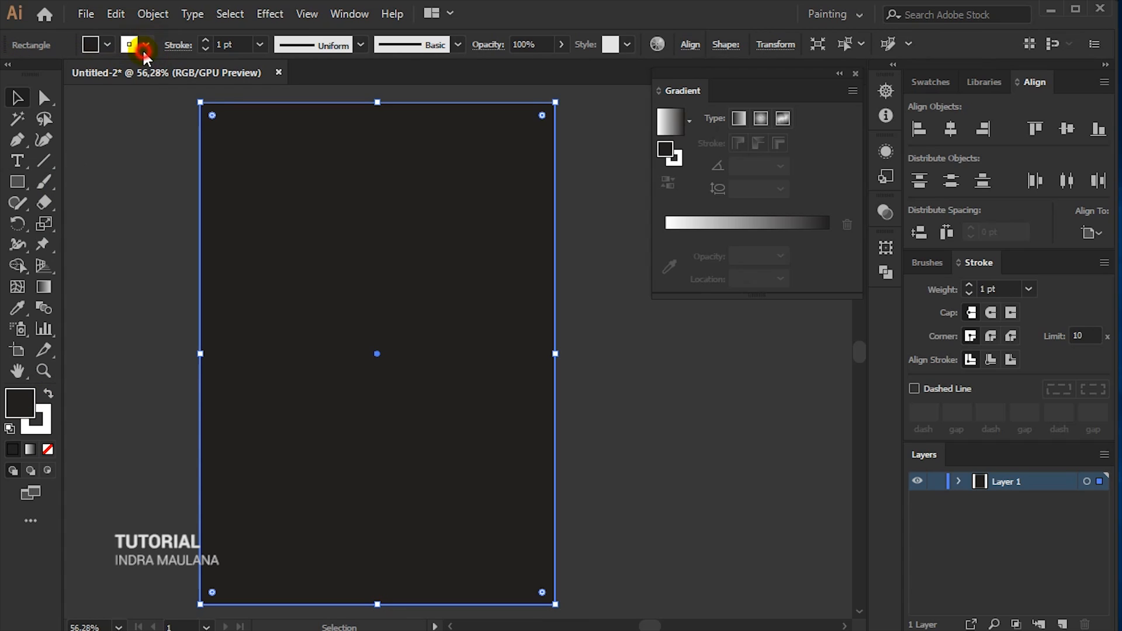
click(49, 395)
click(47, 449)
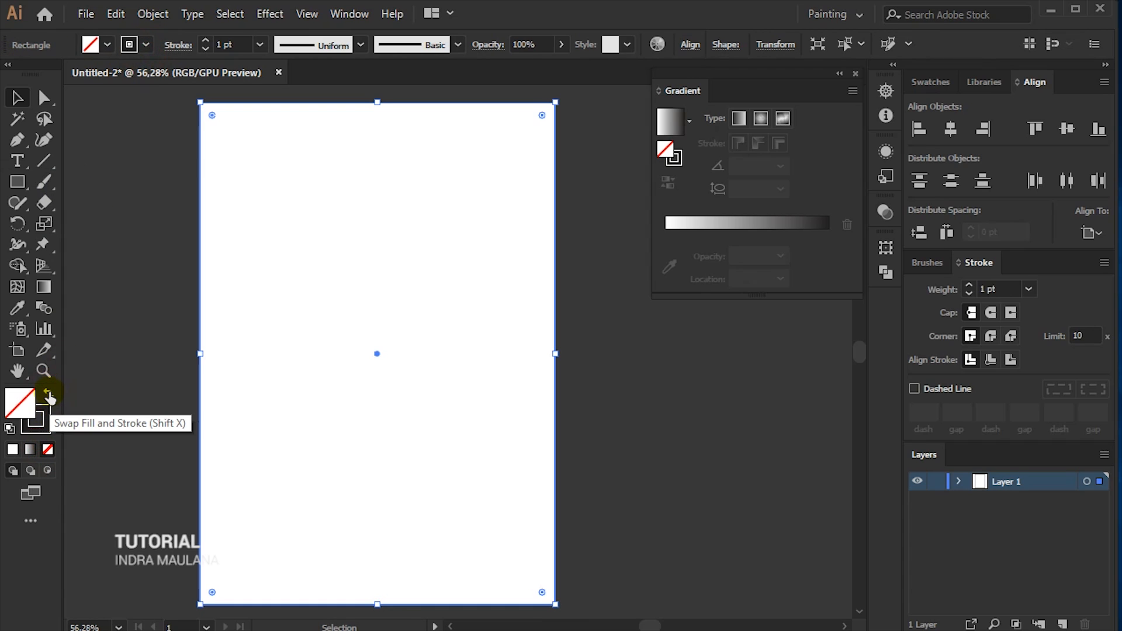
click(48, 393)
click(151, 332)
click(312, 275)
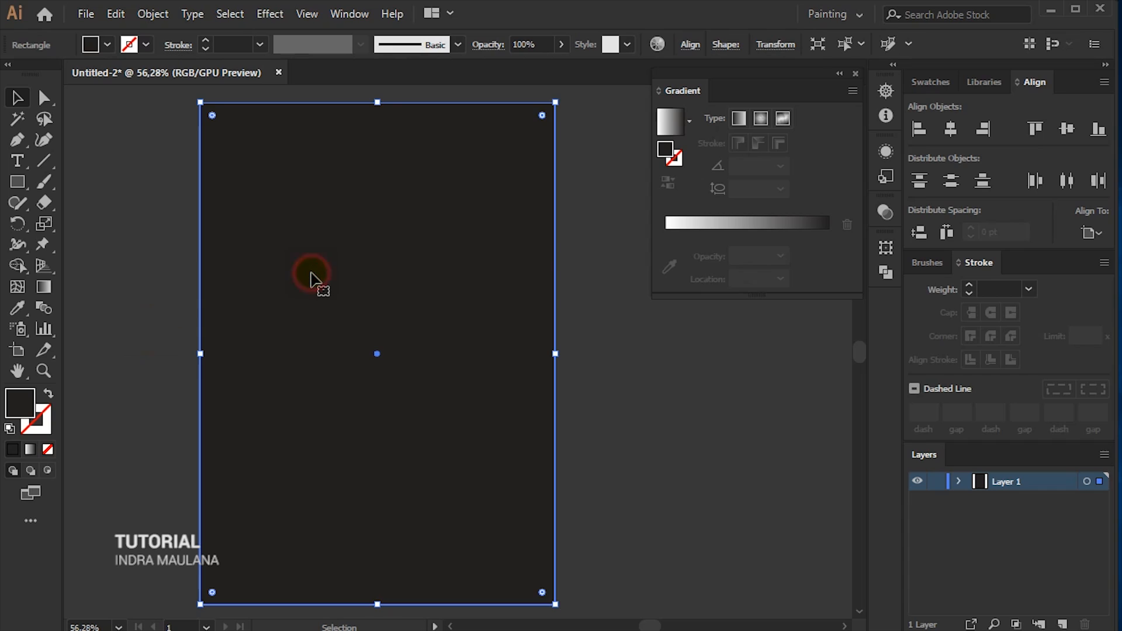
click(136, 221)
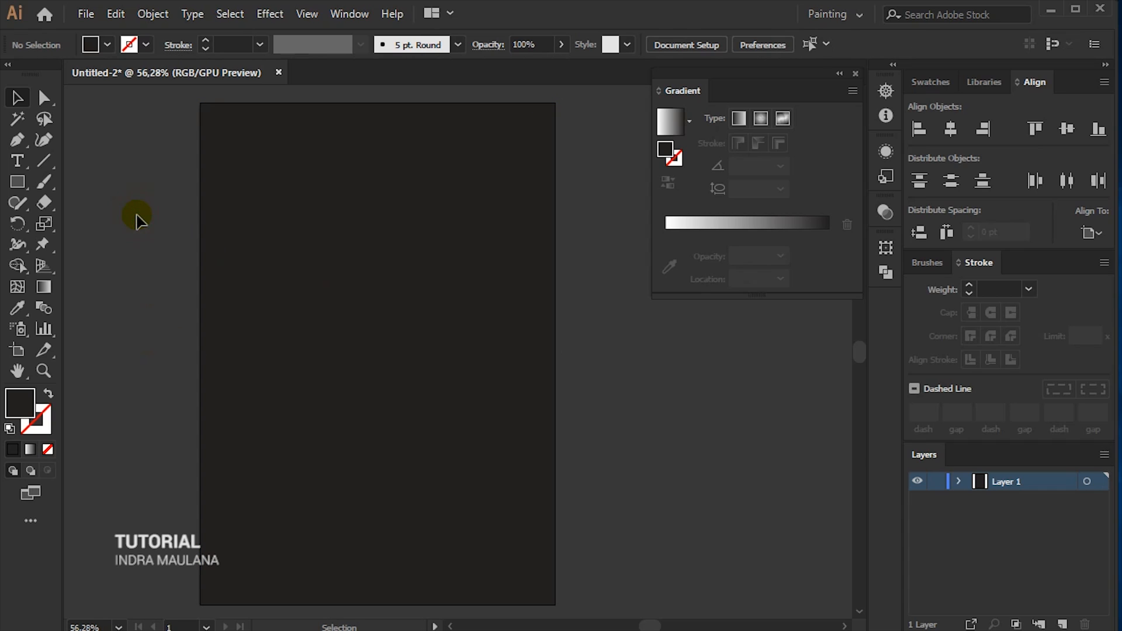
Draw a tall, narrow rectangle beside the artboard and fully round its corners into a pill-shaped bar.
click(18, 181)
drag(590, 243, 628, 528)
click(44, 97)
drag(622, 257, 607, 304)
click(16, 98)
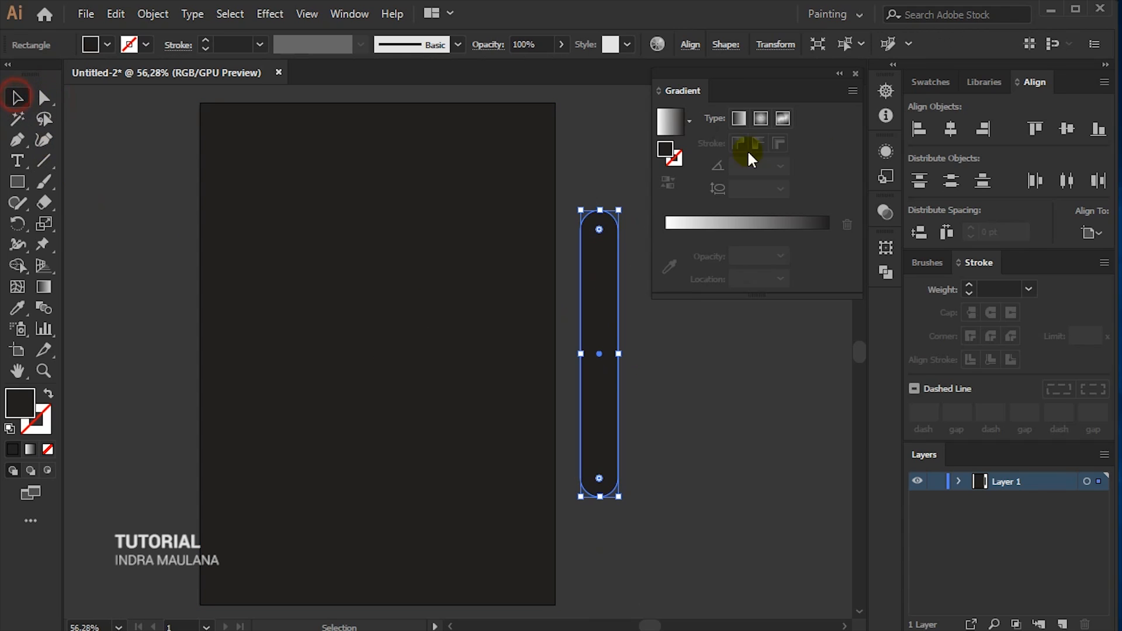
Fill the rounded bar with red and dock the floating Gradient panel above the swatches.
click(947, 84)
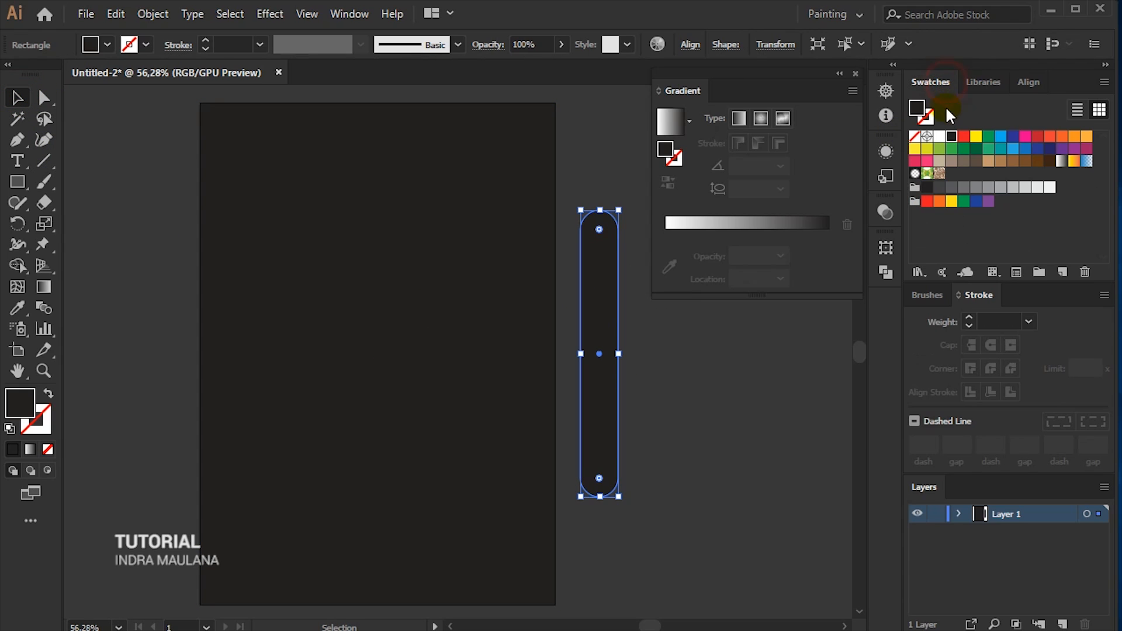
click(965, 138)
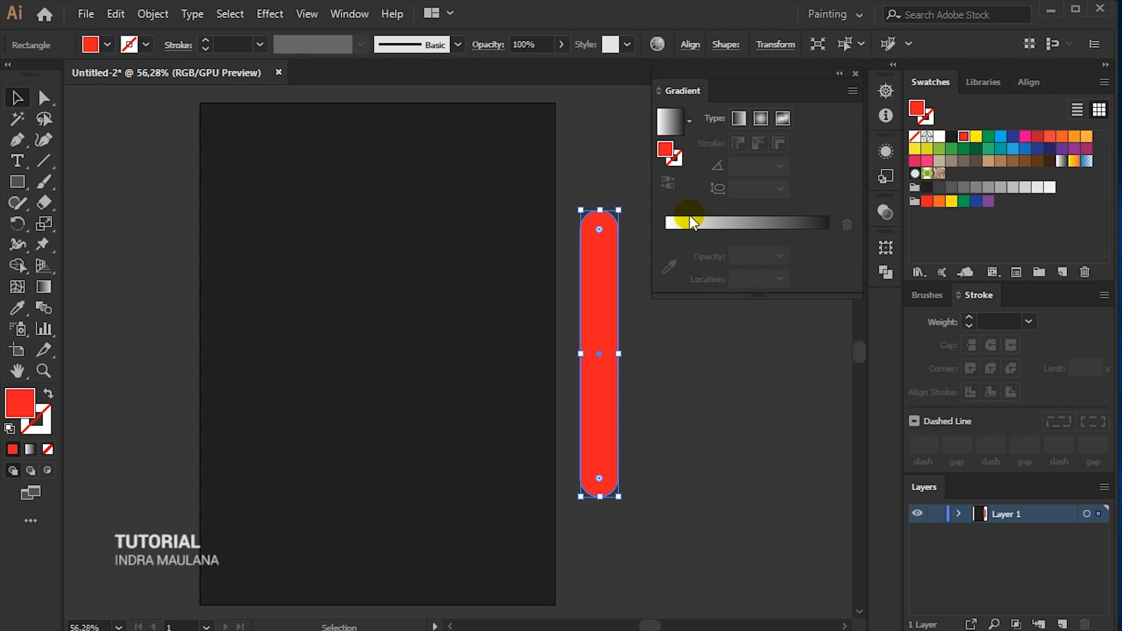
drag(688, 76, 923, 62)
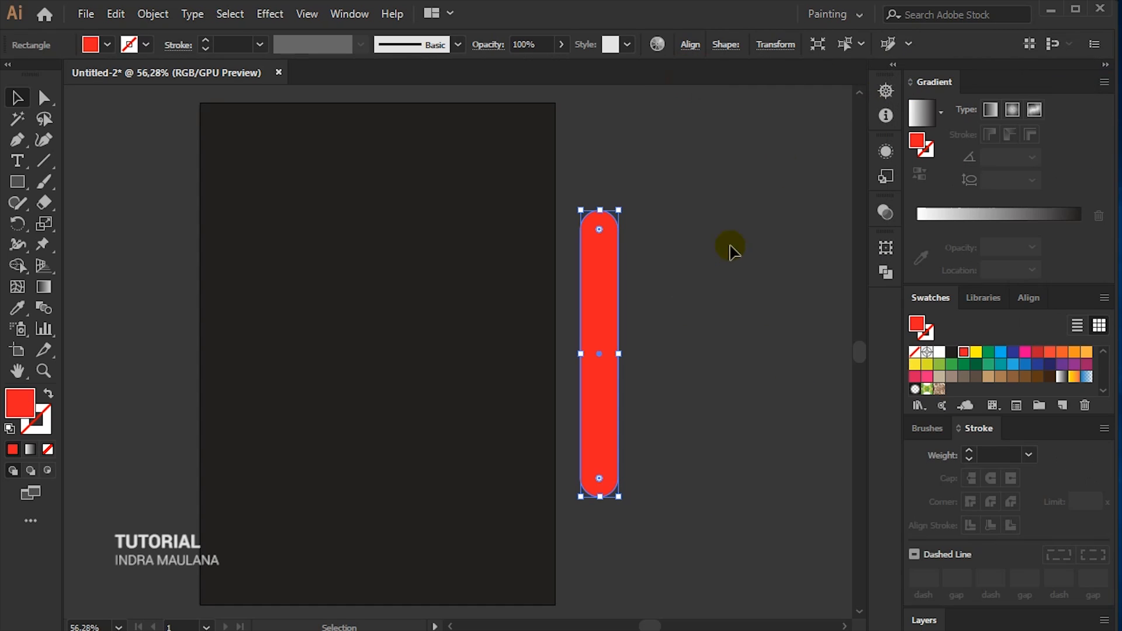
click(938, 622)
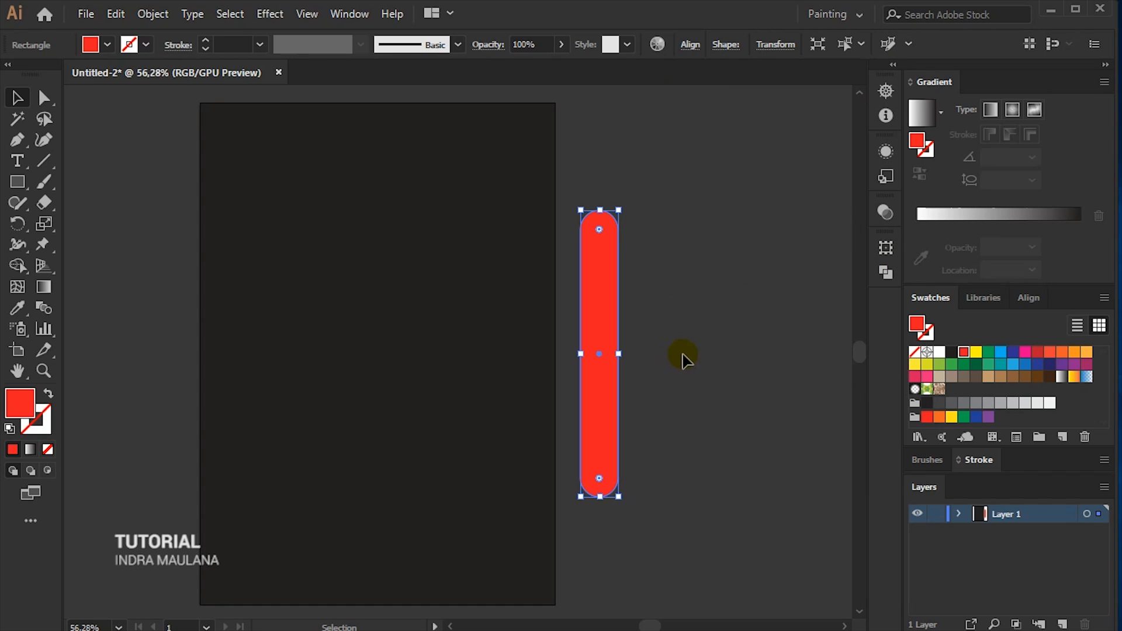
Rotate the red bar to a 45-degree diagonal and place it across the artboard's right edge.
click(646, 285)
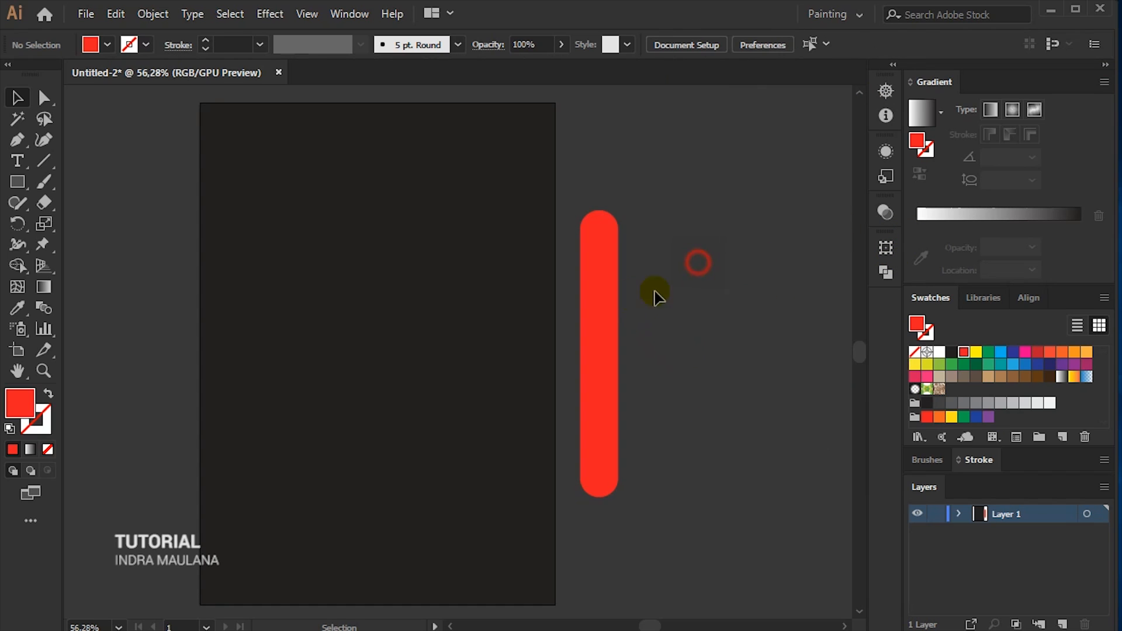
click(594, 305)
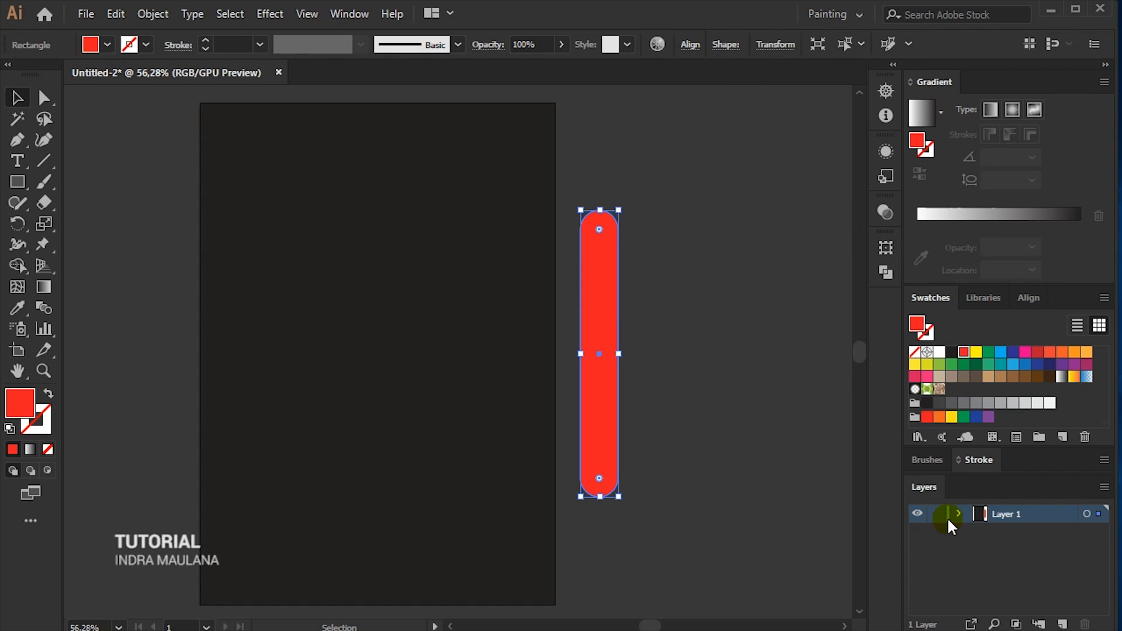
drag(626, 202, 614, 318)
Send the red bar to the back, behind the dark rectangle.
right_click(614, 318)
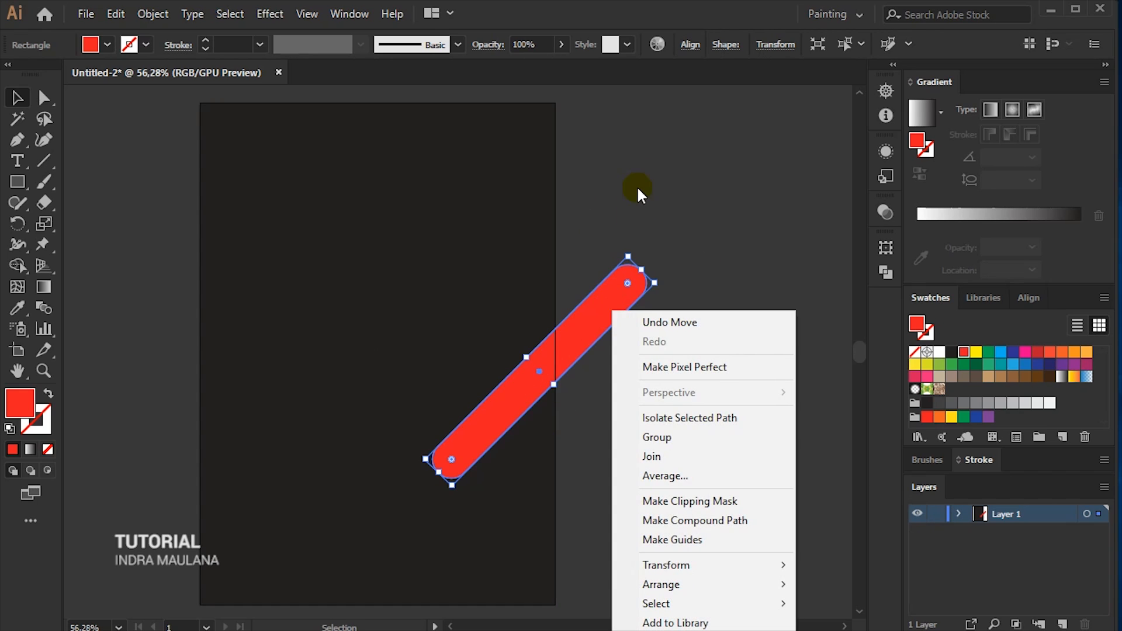
right_click(635, 112)
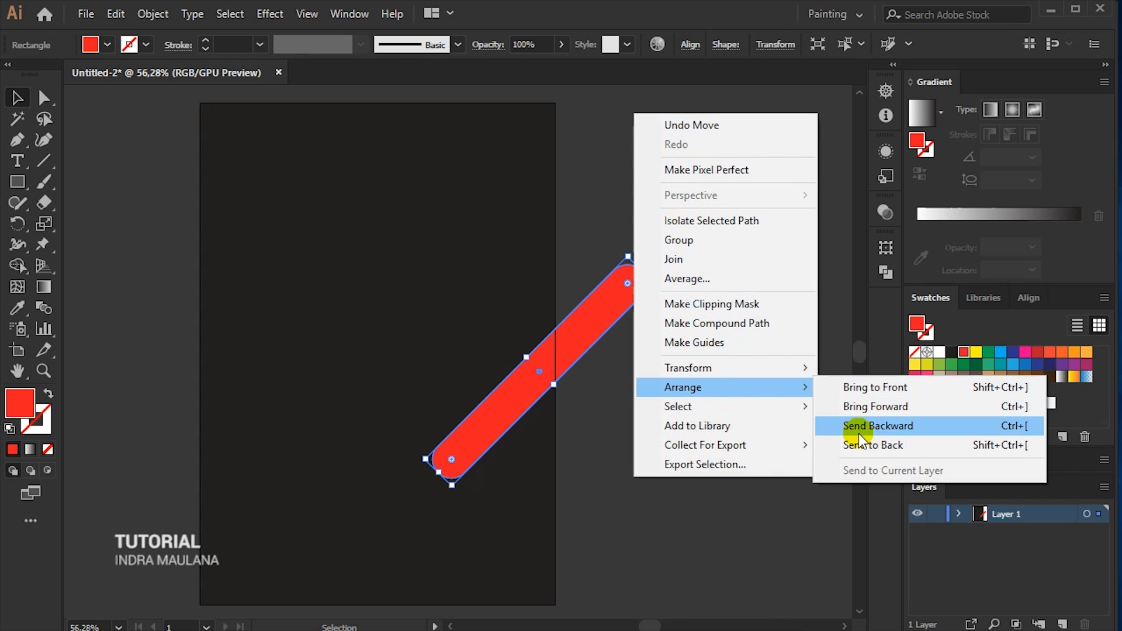
click(859, 448)
click(731, 407)
click(608, 319)
click(680, 388)
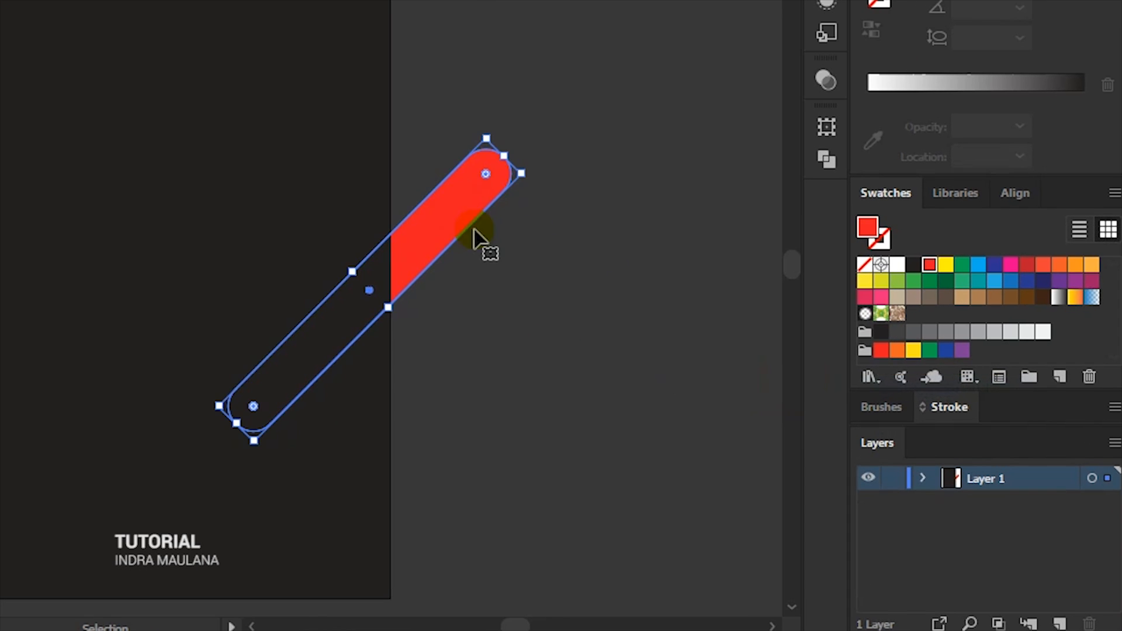
Make a clipping mask on Layer 1 from the artboard-sized rectangle and move the red bar slightly up and left.
click(922, 479)
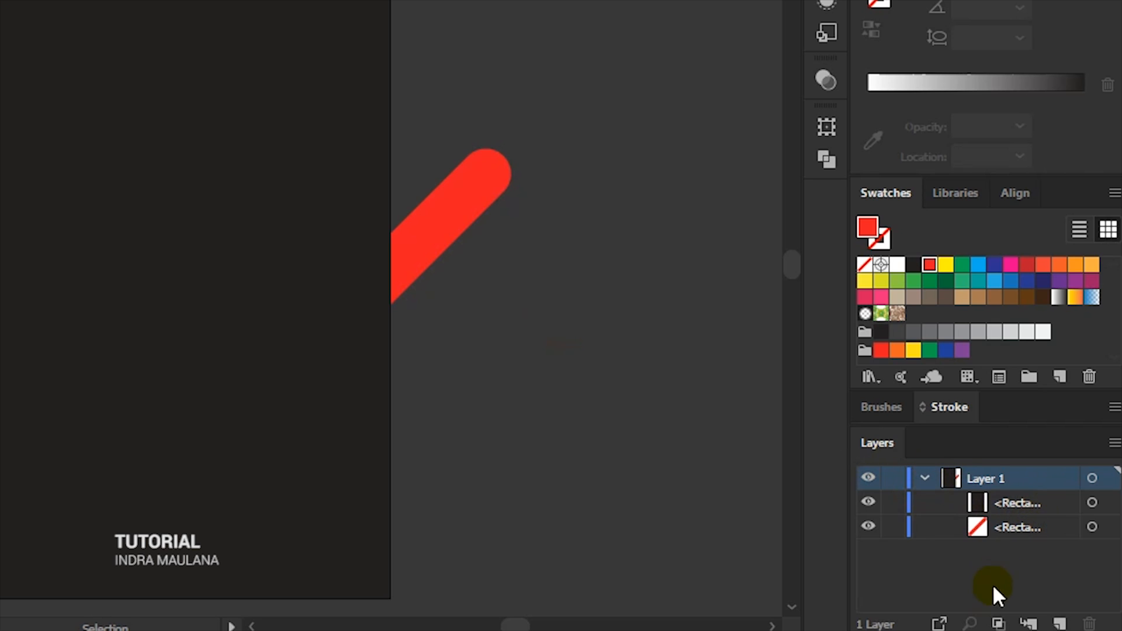
click(997, 622)
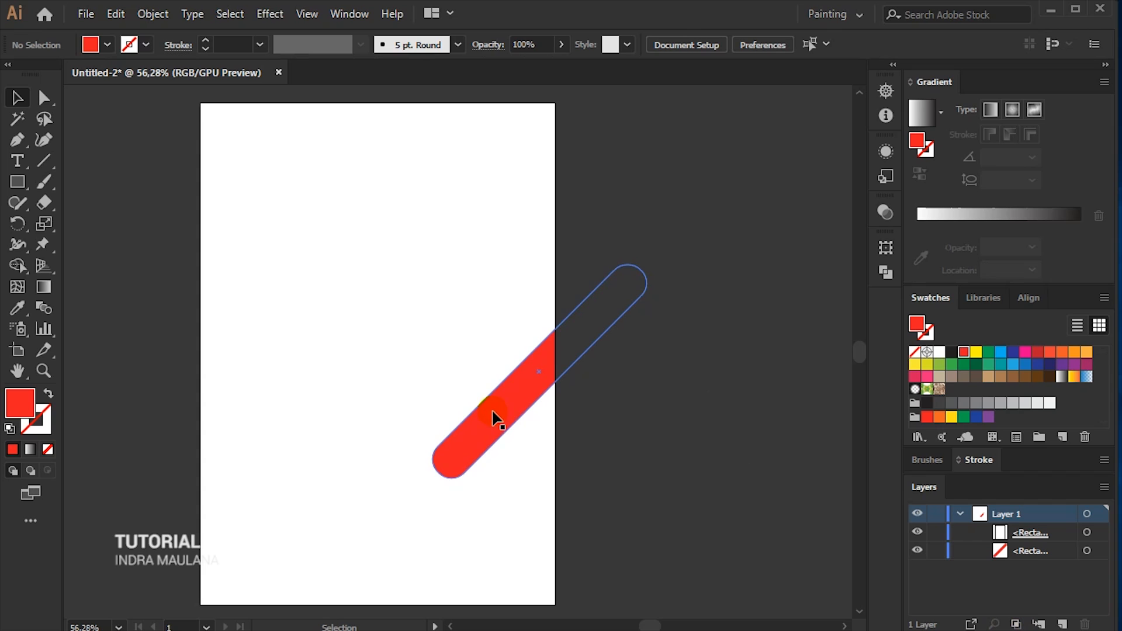
drag(492, 417, 491, 388)
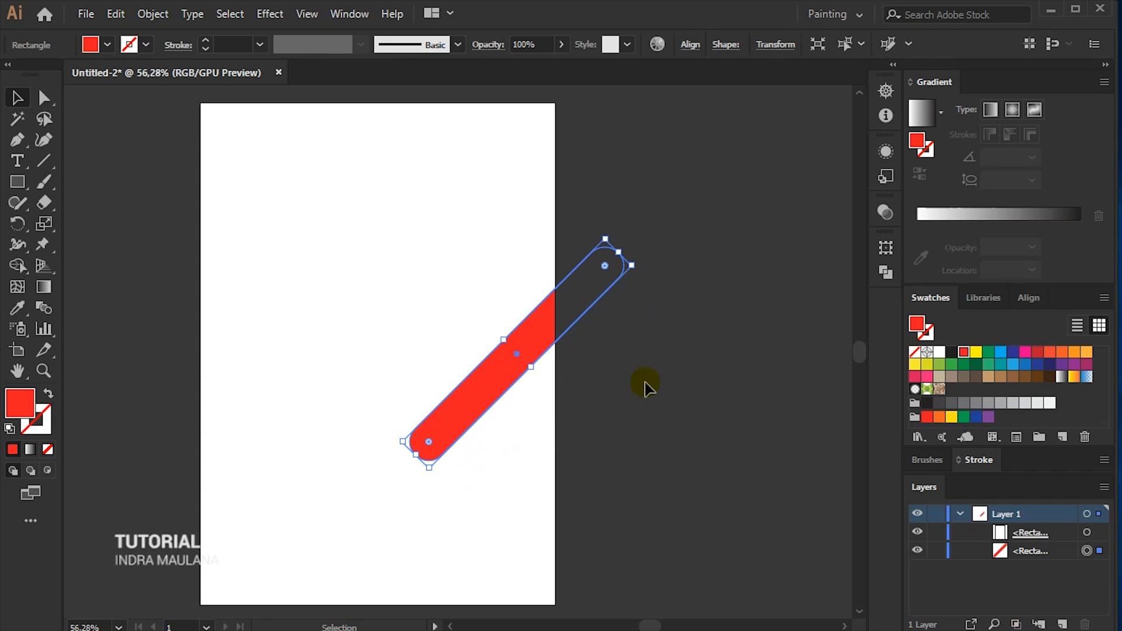
click(692, 371)
Lock the clipping rectangle of Layer 1.
click(546, 149)
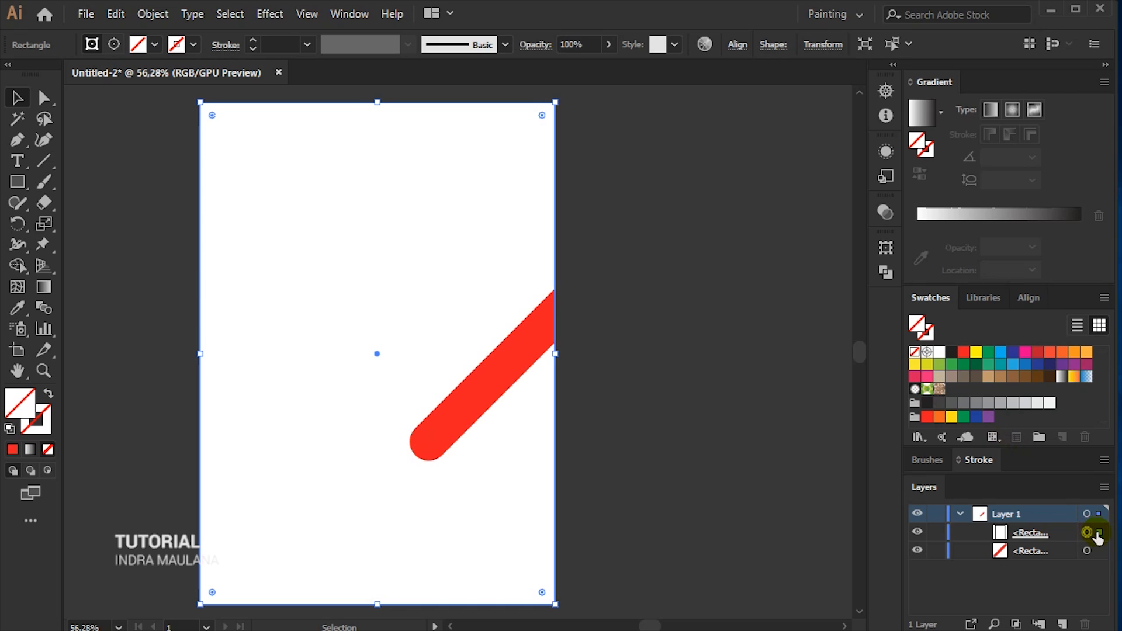
click(153, 13)
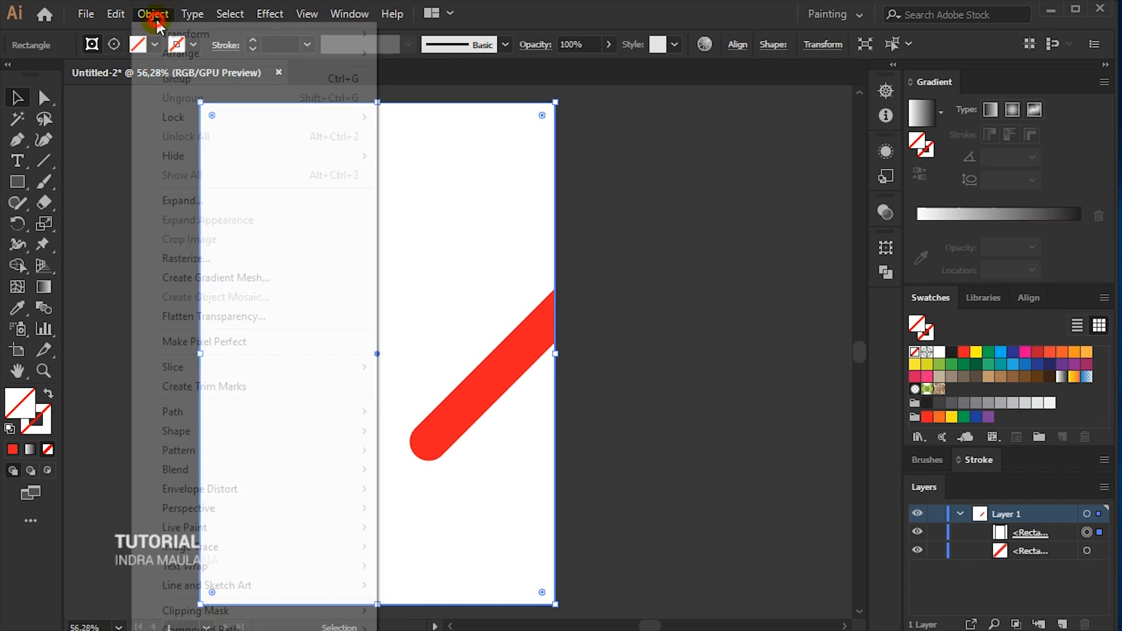
mouse_move(265, 120)
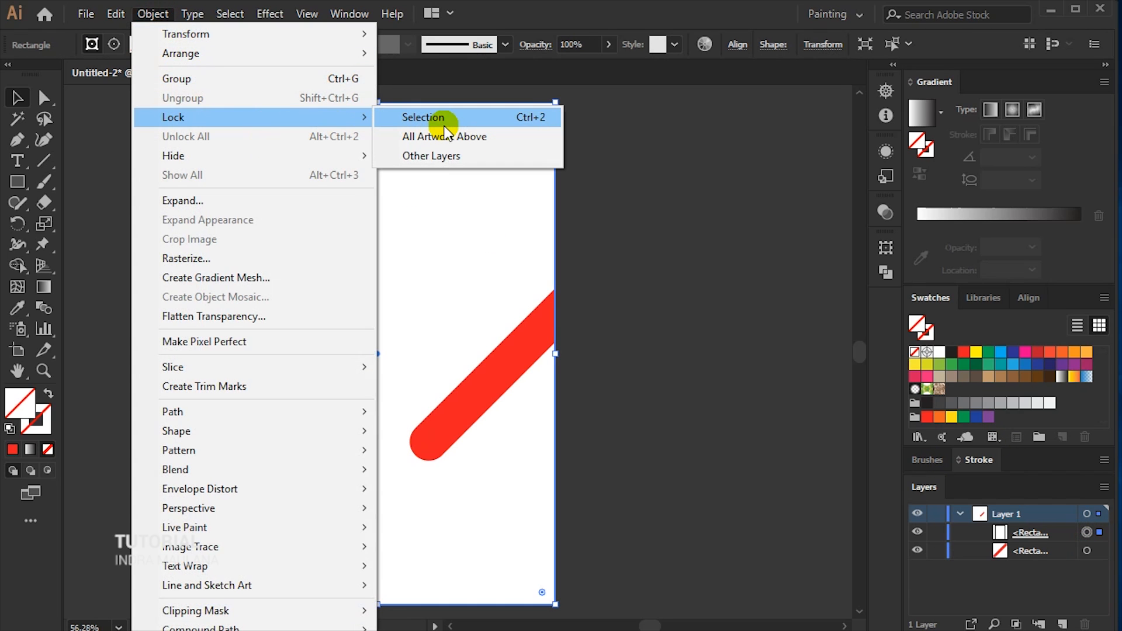
click(444, 123)
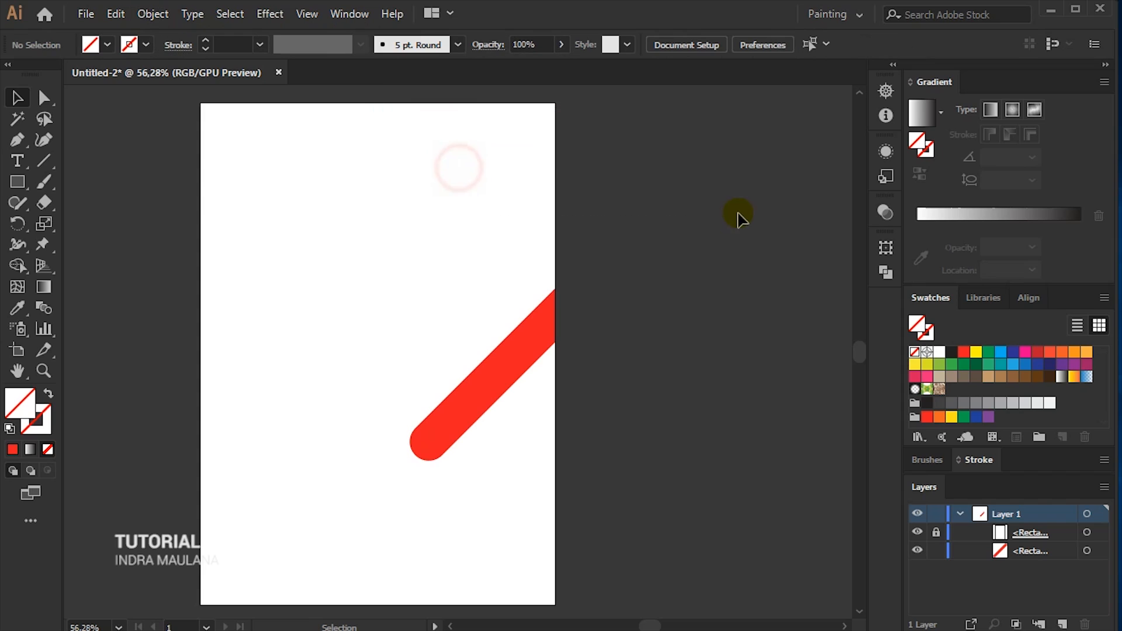
Draw a new rectangle that exactly covers the artboard, from its upper-left to its lower-right corner.
click(1048, 556)
click(17, 182)
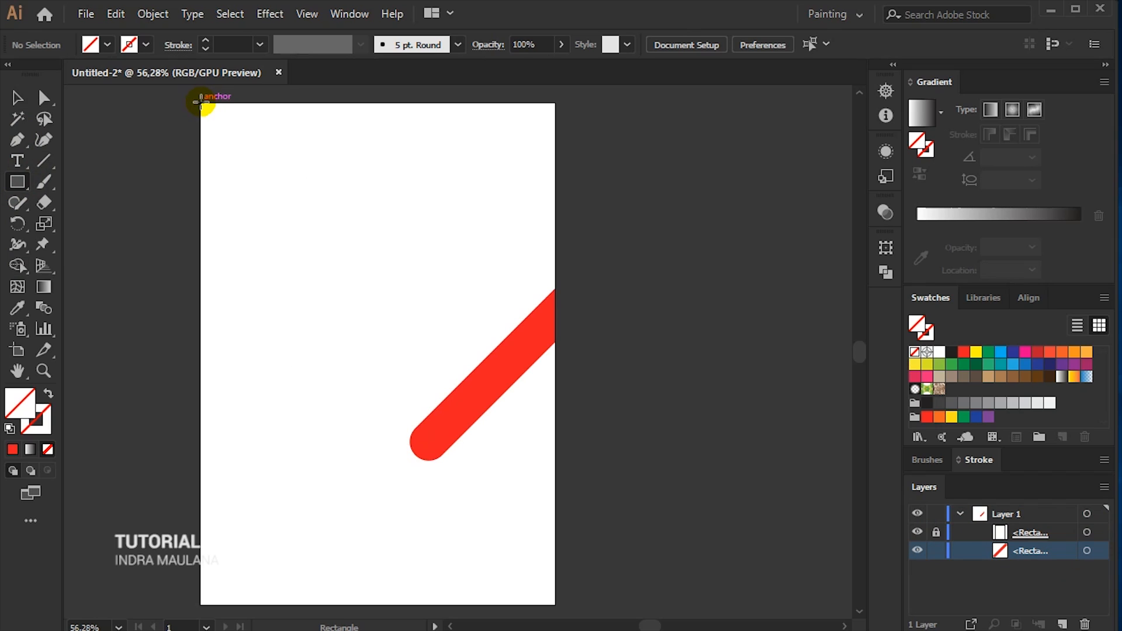
mouse_move(200, 102)
mouse_down()
mouse_move(541, 523)
mouse_move(556, 606)
mouse_up()
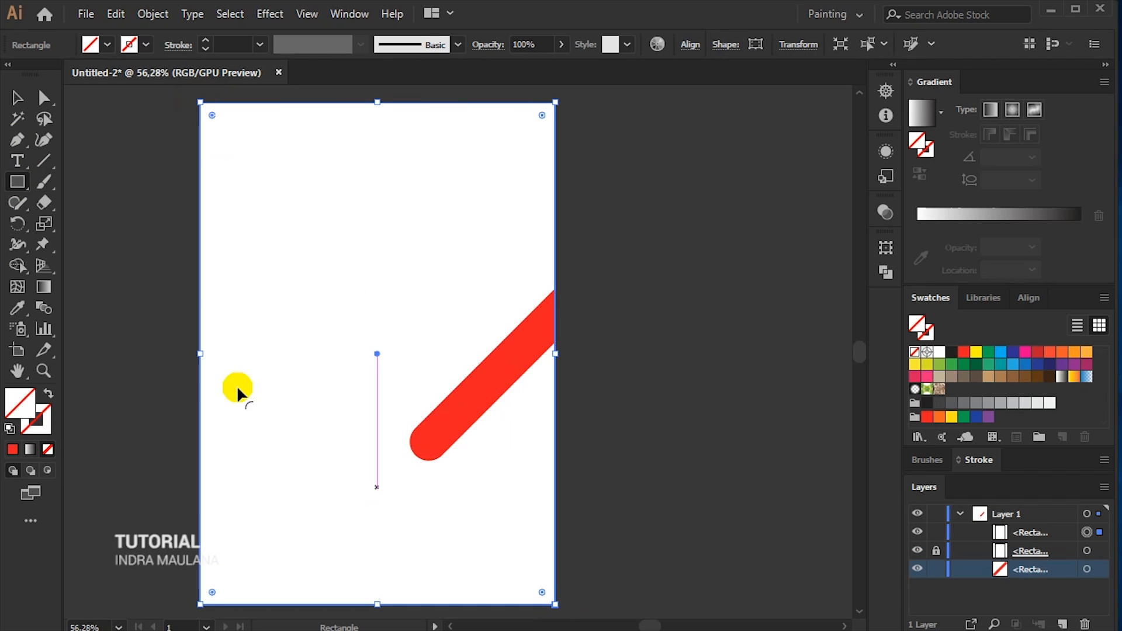
click(17, 98)
Fill the new rectangle with a linear gradient running from a pink to a blue swatch.
click(965, 230)
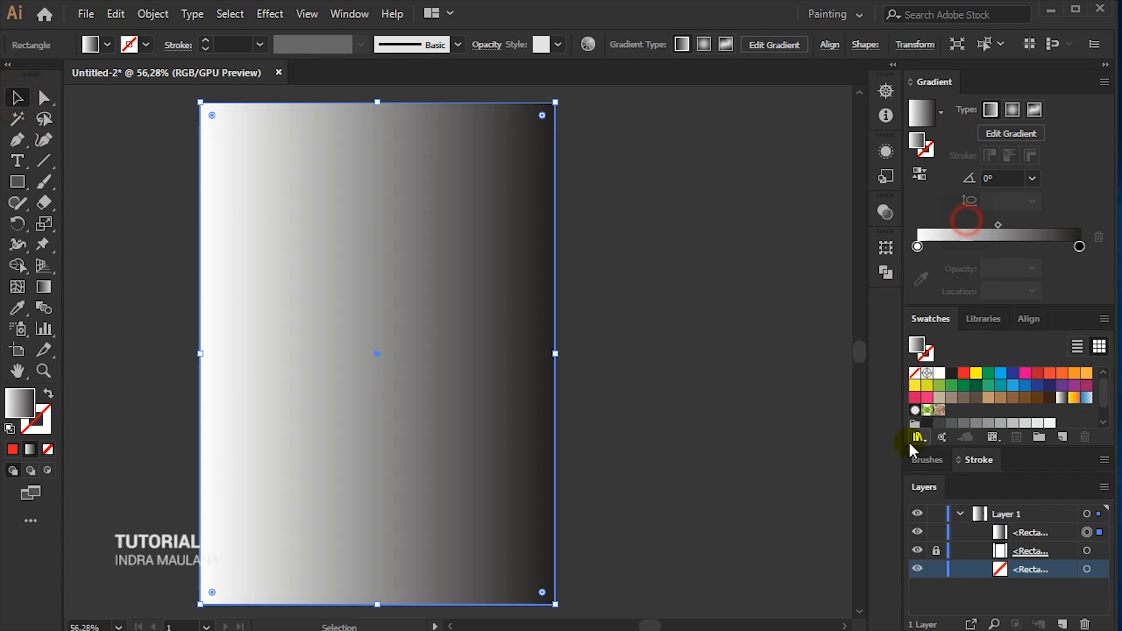
click(942, 105)
click(941, 105)
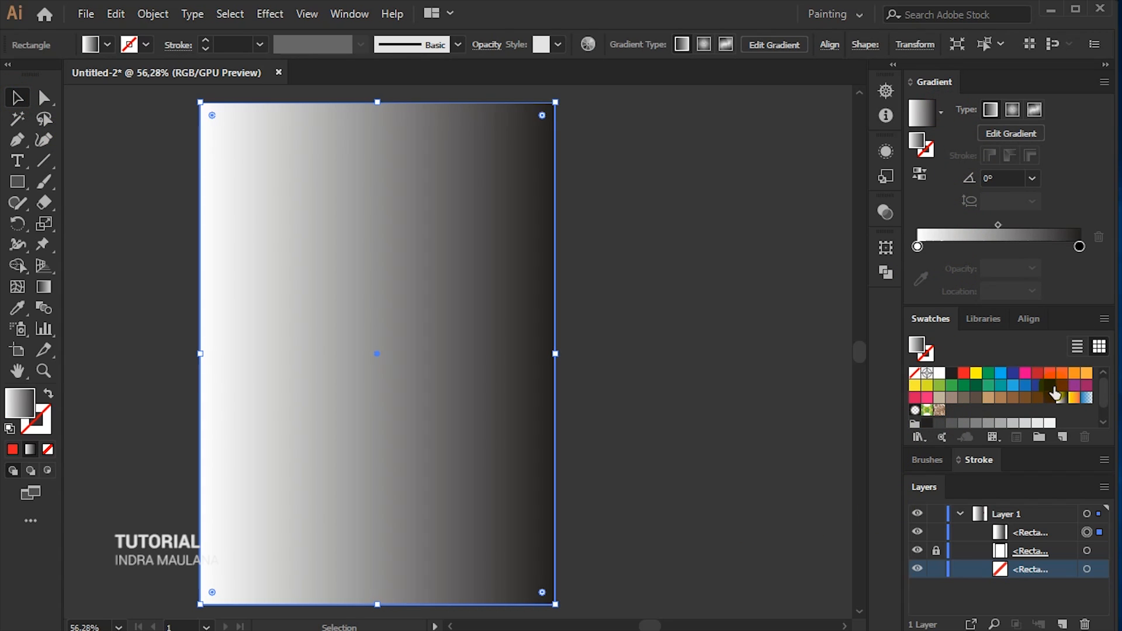
drag(1039, 396, 1078, 249)
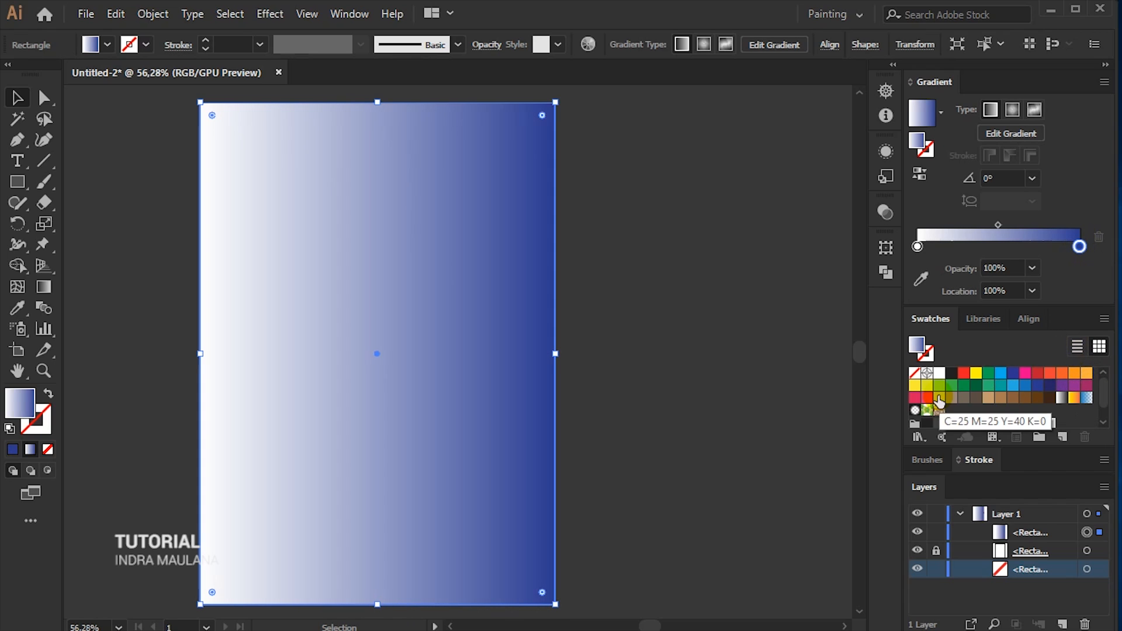
drag(927, 398, 918, 248)
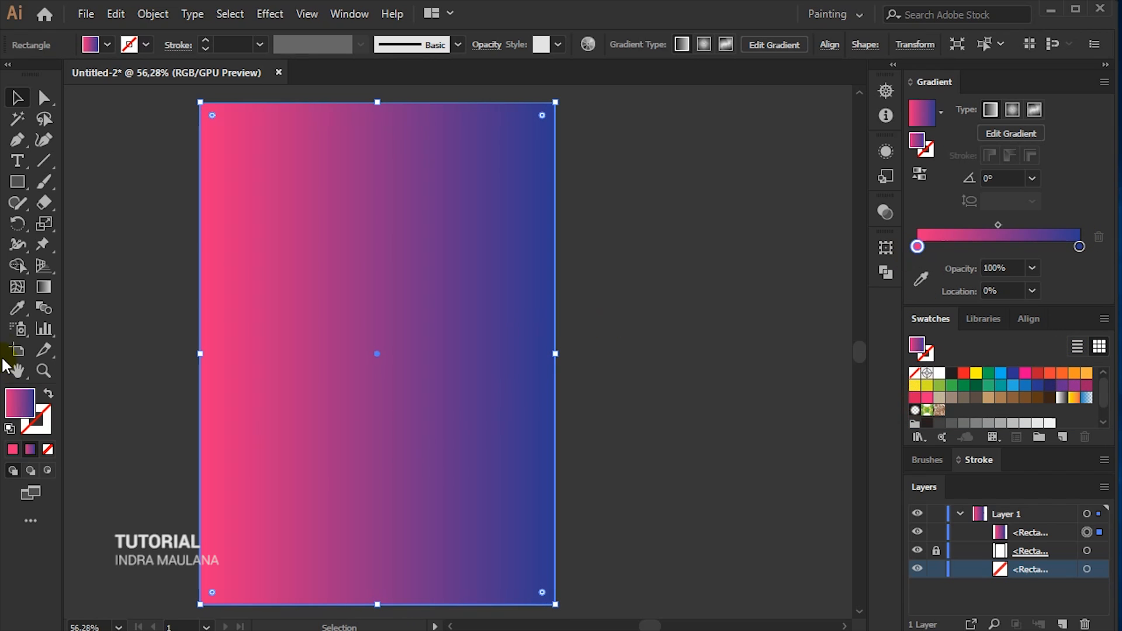
Run the gradient diagonally at -59° from the upper-left corner and set its blue stop to 2B2090.
click(42, 287)
drag(209, 113, 423, 467)
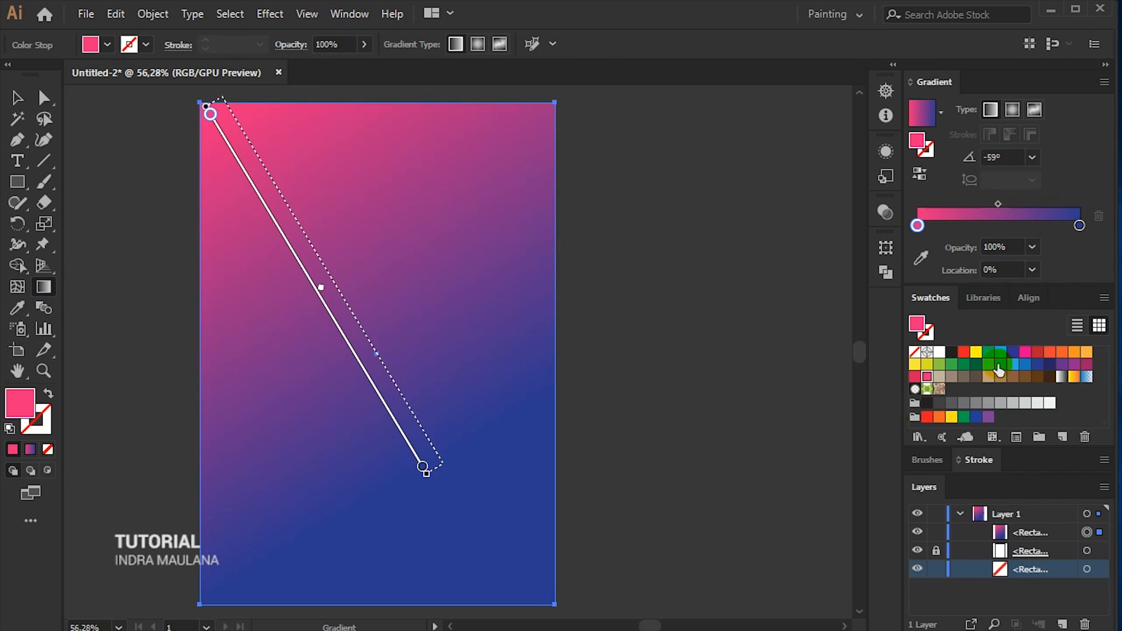
click(1079, 223)
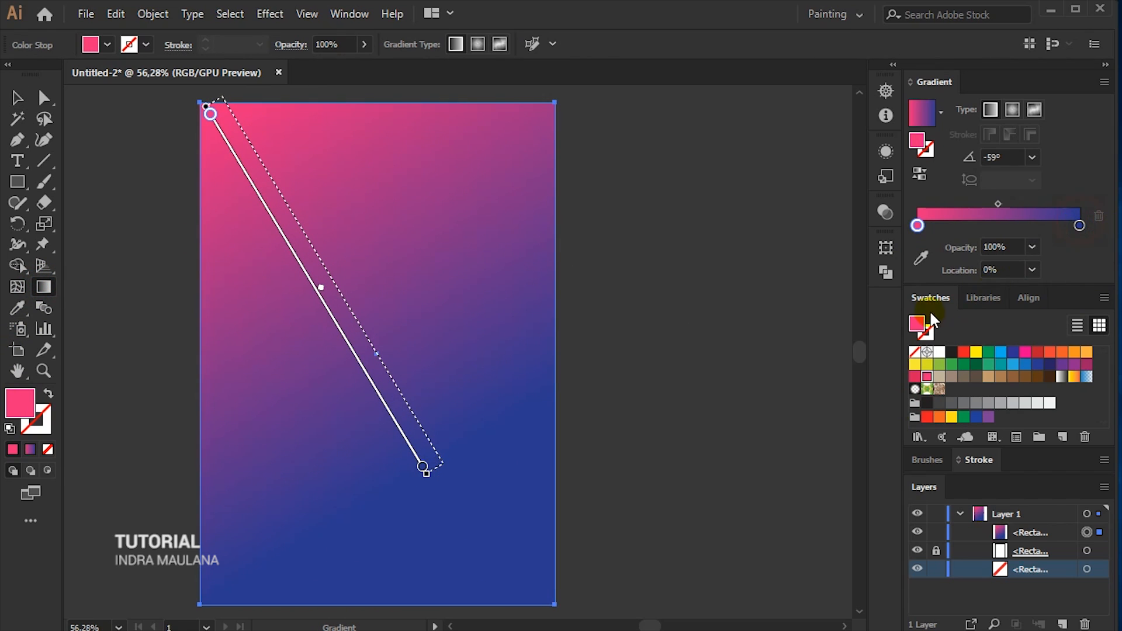
double_click(1078, 226)
drag(956, 321, 944, 319)
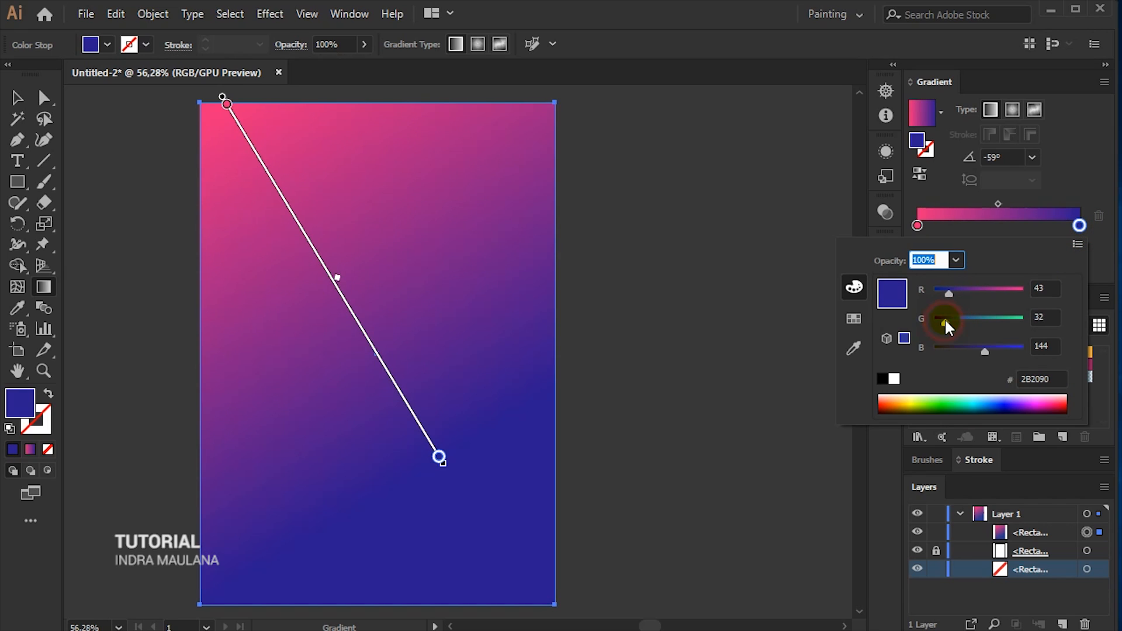
click(14, 99)
click(19, 98)
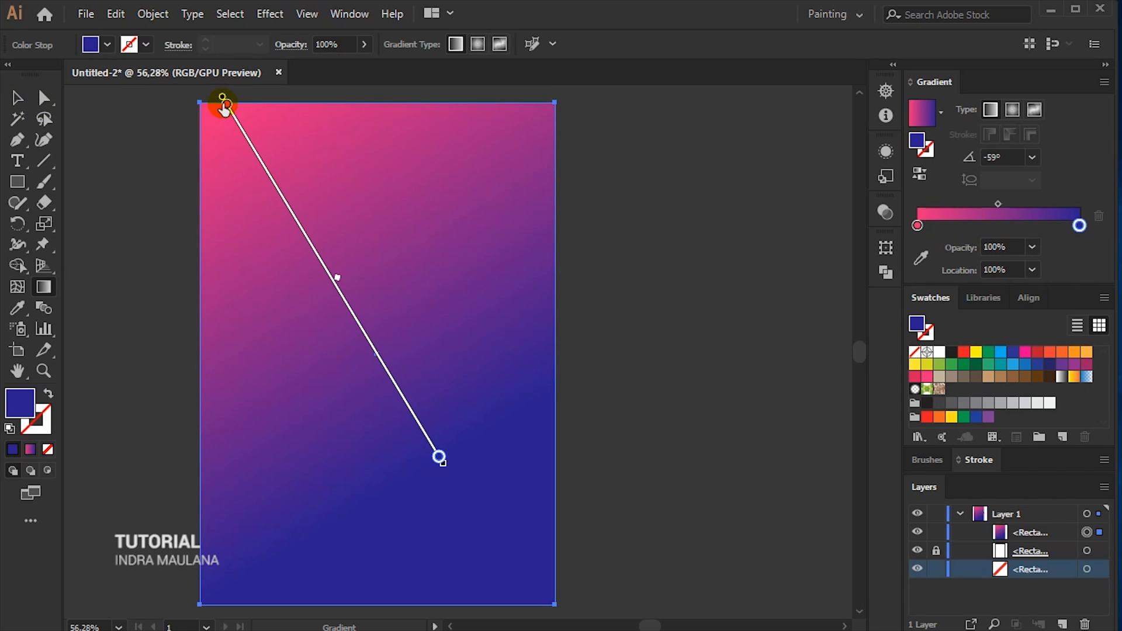
Adjust the gradient's start and end points to an angle of -54.1°, shift its midpoint toward pink, and deselect the rectangle.
scroll(220, 142, up, 3)
key(ctrl)
key(alt)
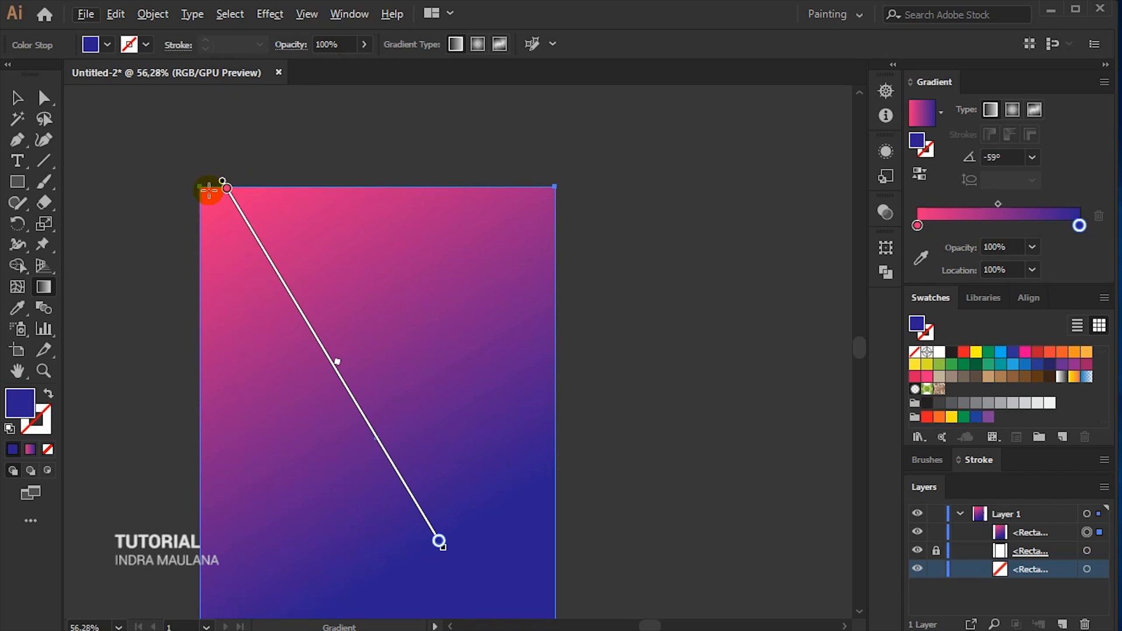
mouse_move(224, 185)
mouse_down()
mouse_move(196, 165)
mouse_move(209, 161)
mouse_up()
scroll(211, 218, down, 3)
drag(437, 442, 483, 418)
scroll(474, 448, down, 1)
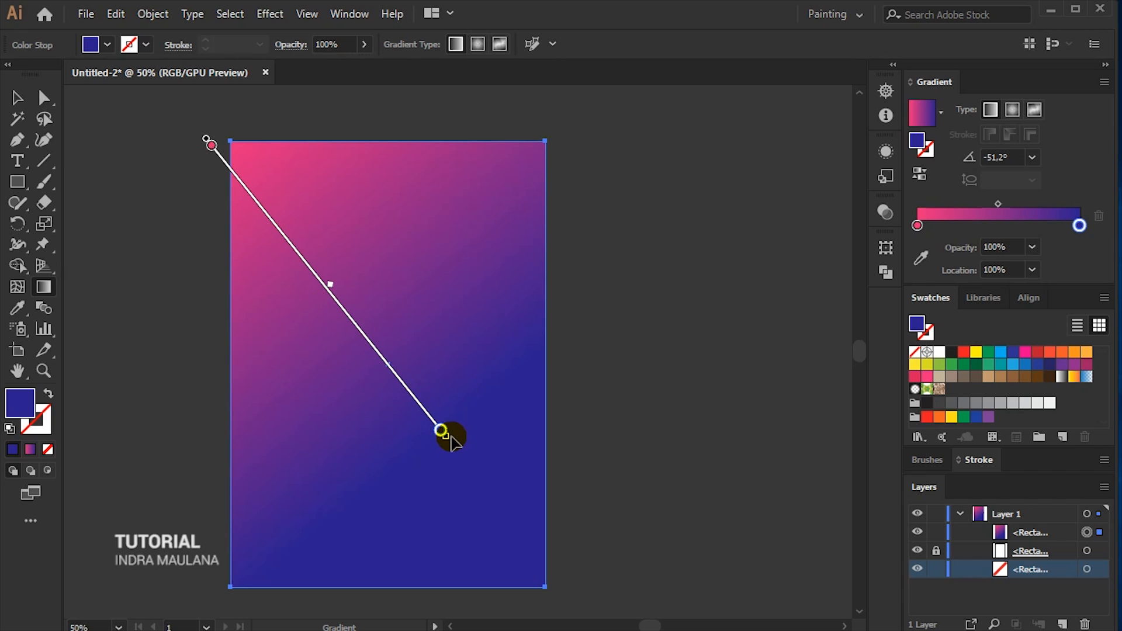
drag(455, 438, 443, 459)
drag(335, 281, 320, 264)
click(19, 98)
click(143, 155)
scroll(143, 156, down, 1)
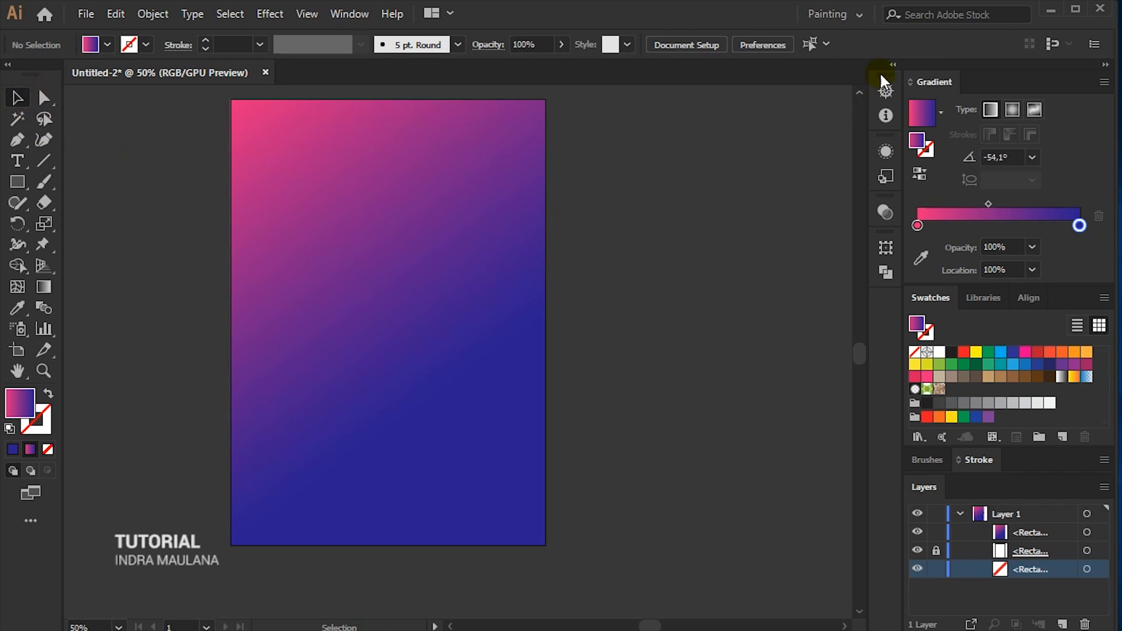
click(410, 196)
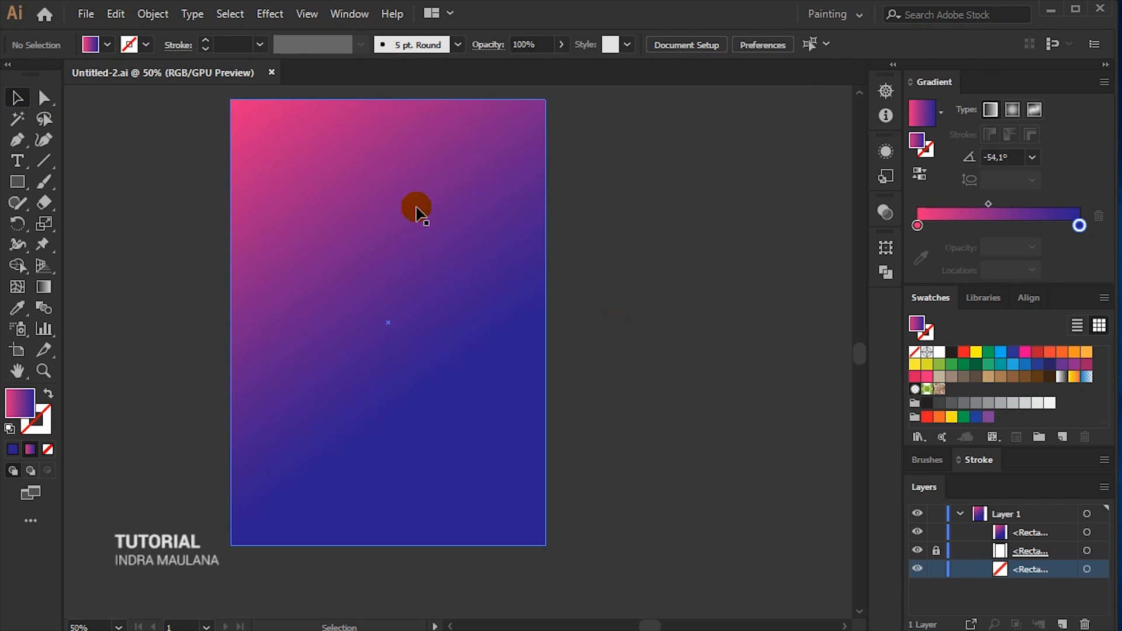
Send the gradient background rectangle behind all other artwork and lock it.
right_click(409, 190)
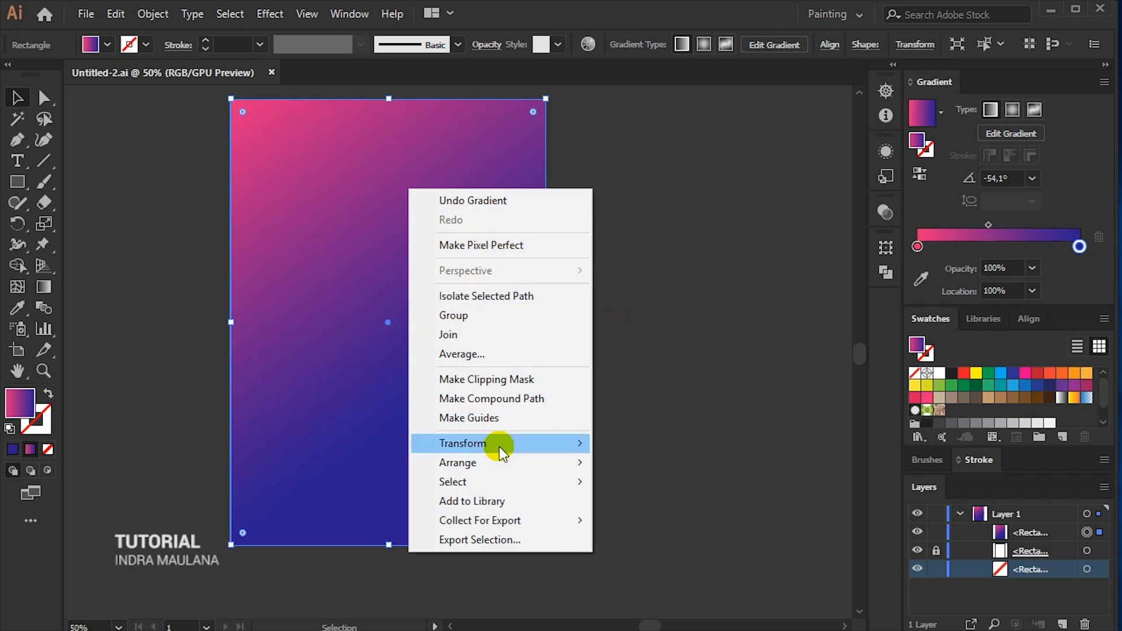
mouse_move(520, 463)
click(689, 518)
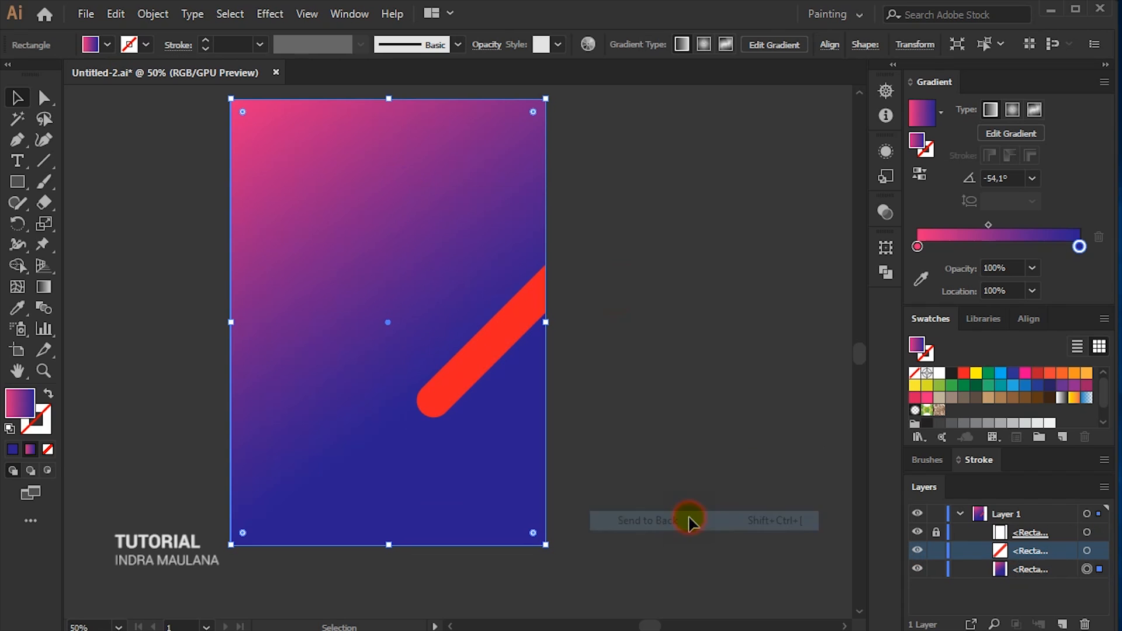
click(147, 14)
mouse_move(295, 117)
click(408, 119)
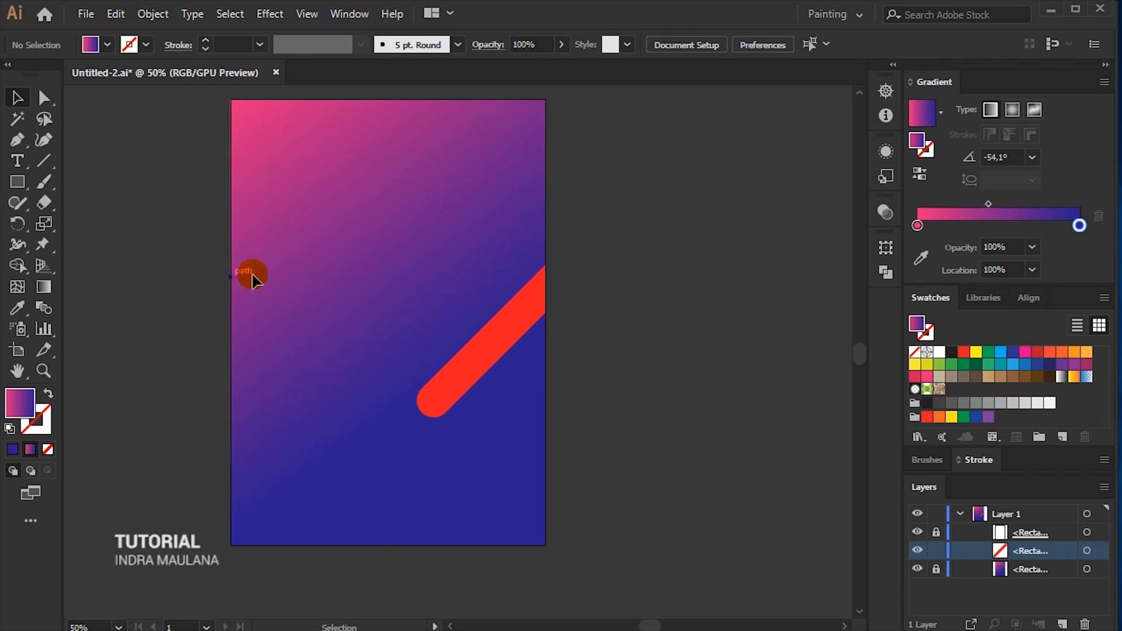
click(513, 310)
scroll(588, 368, up, 1)
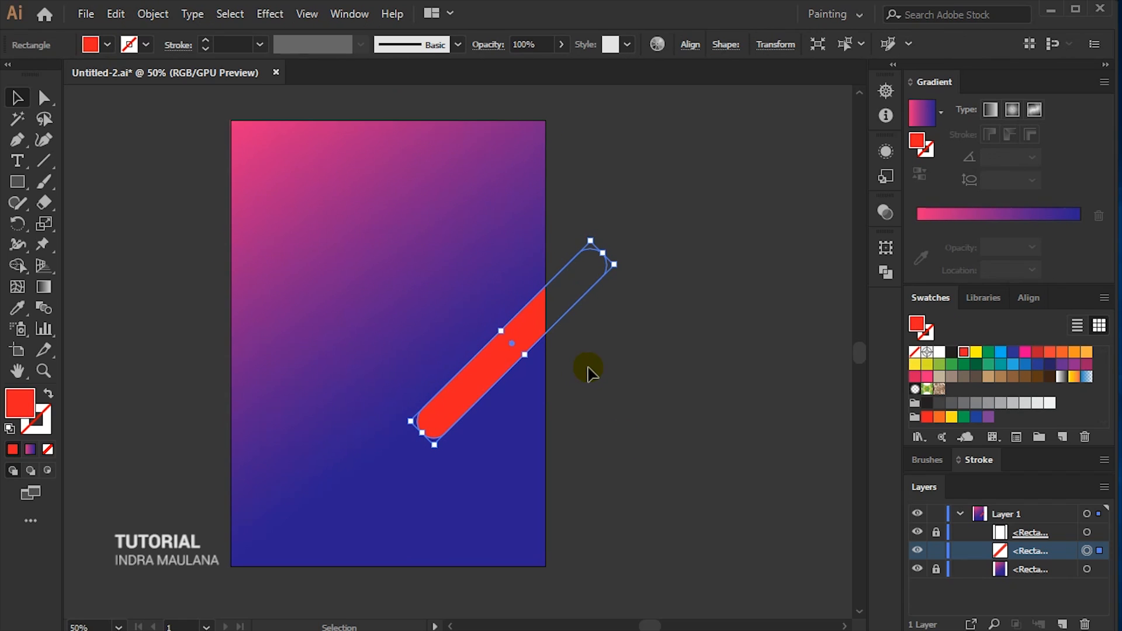
scroll(596, 371, down, 1)
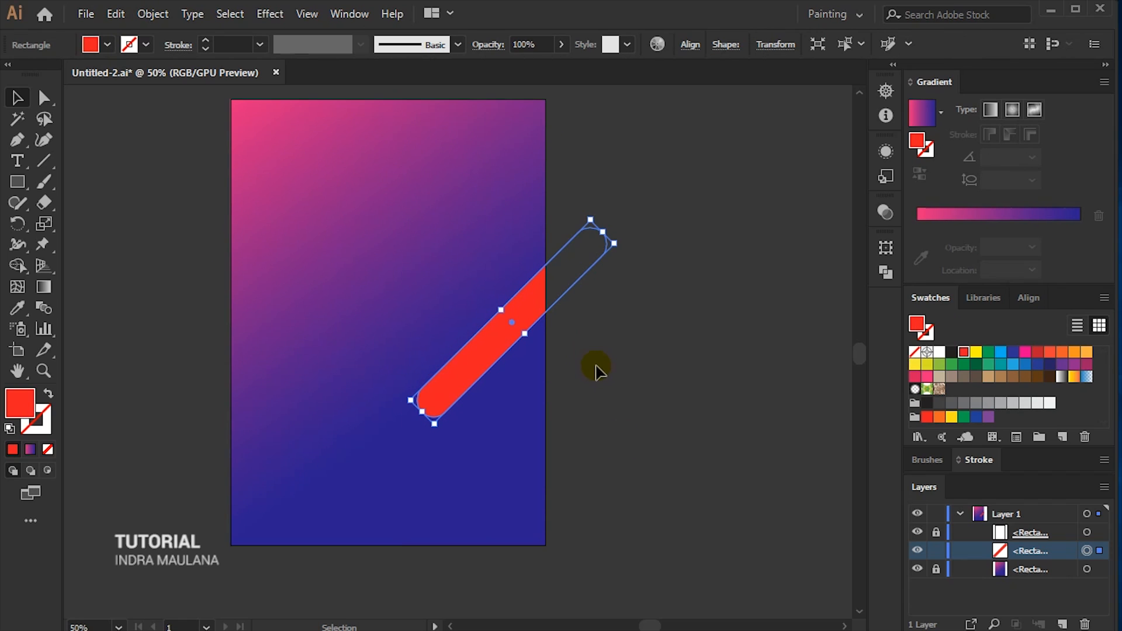
click(619, 362)
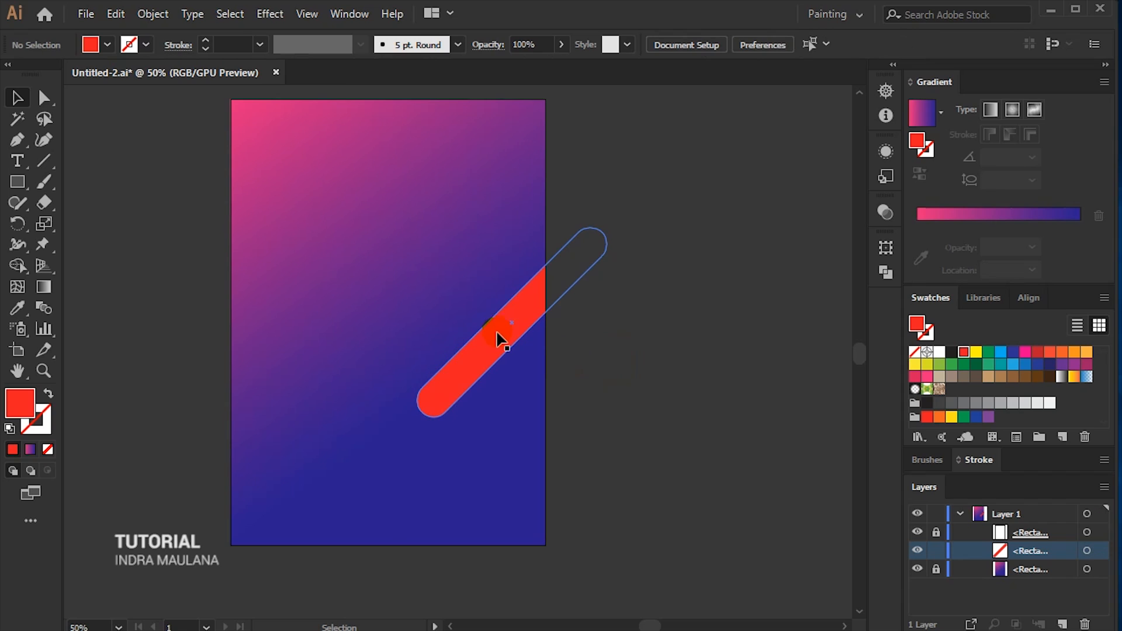
click(501, 337)
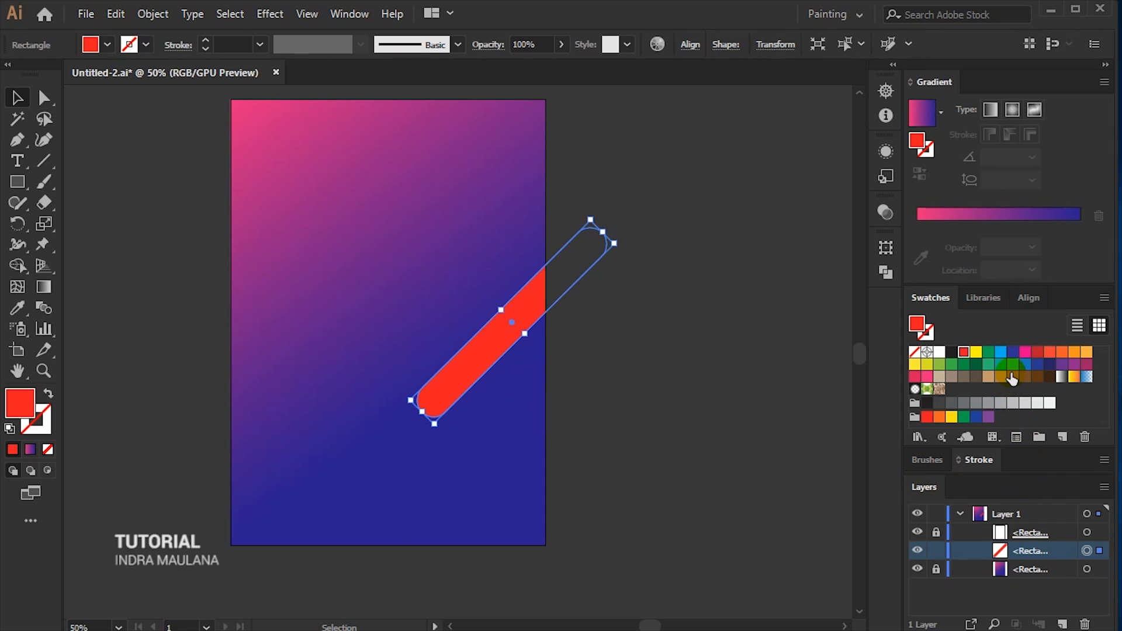
drag(1015, 368, 919, 225)
key(ctrl+z)
click(714, 420)
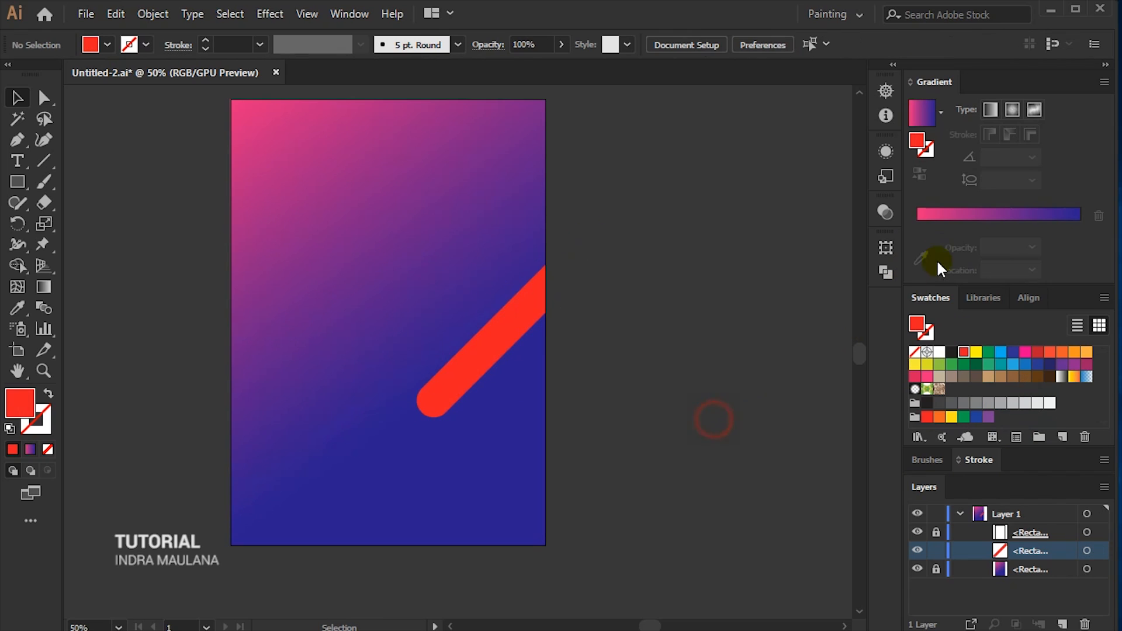
Fill the red diagonal bar with a linear gradient running from light blue to a darker blue at 0% opacity.
click(521, 345)
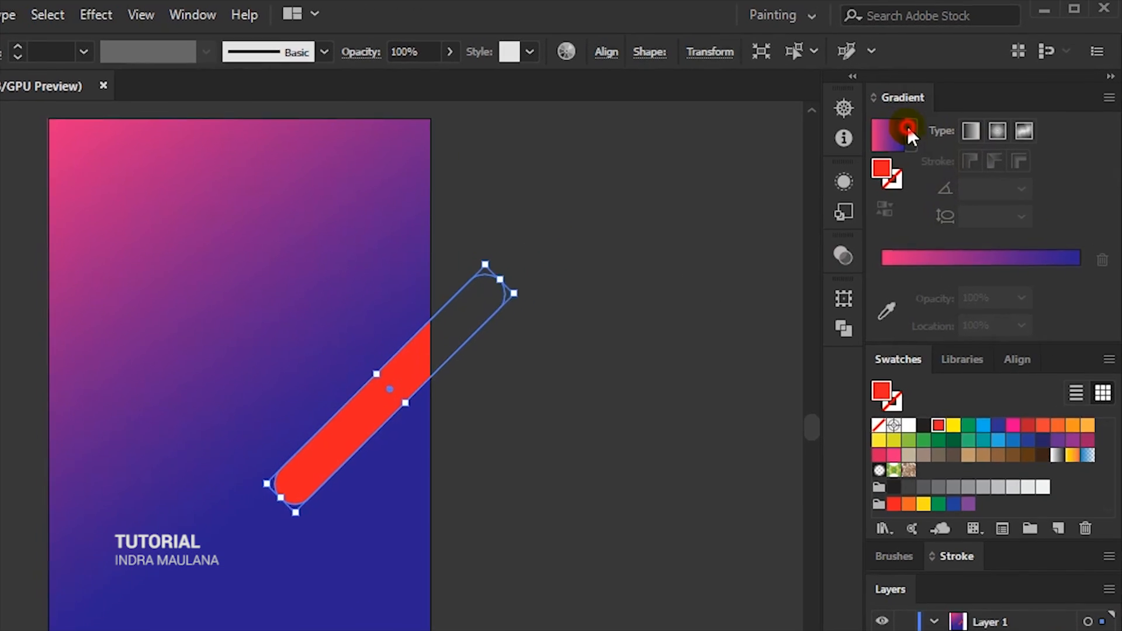
click(941, 112)
click(764, 194)
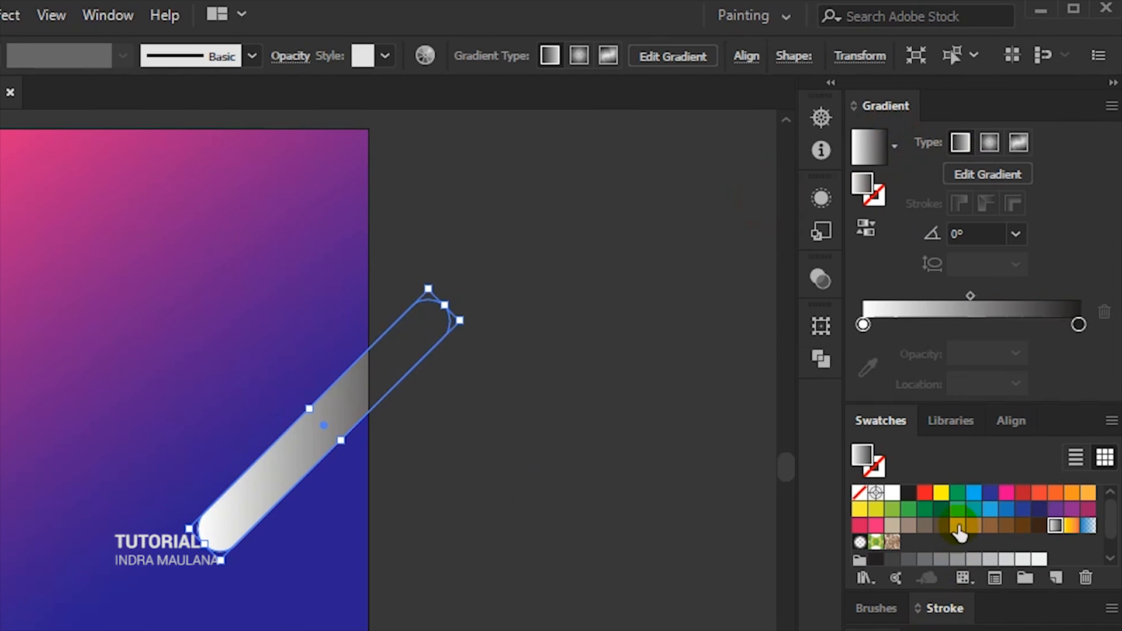
drag(981, 508, 863, 325)
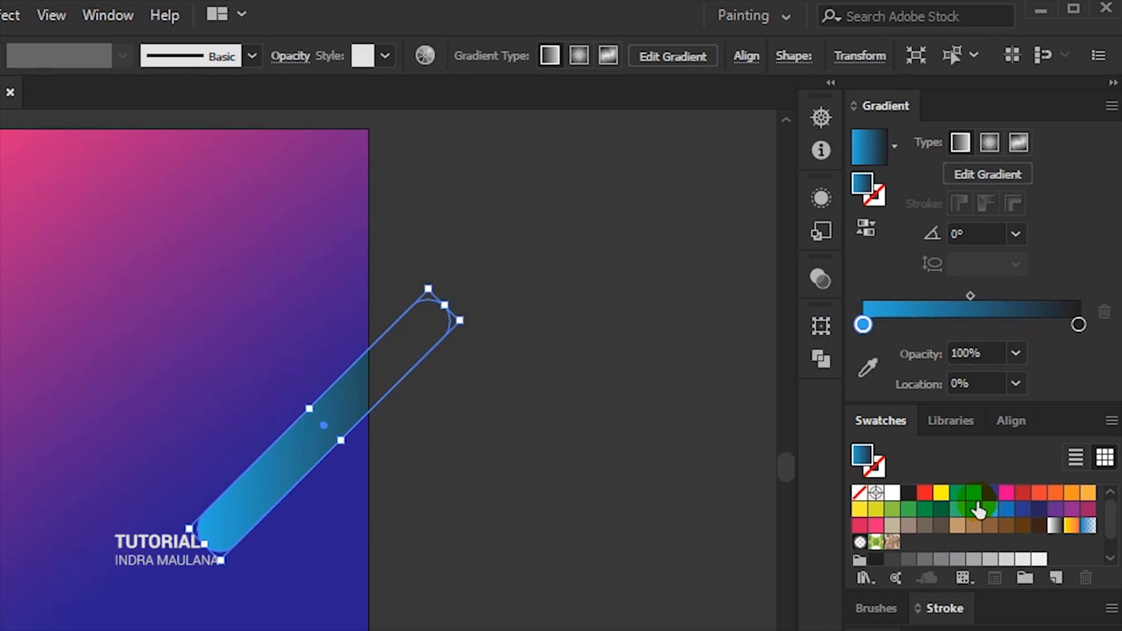
drag(1007, 509, 1079, 325)
click(1015, 353)
click(1026, 375)
click(481, 511)
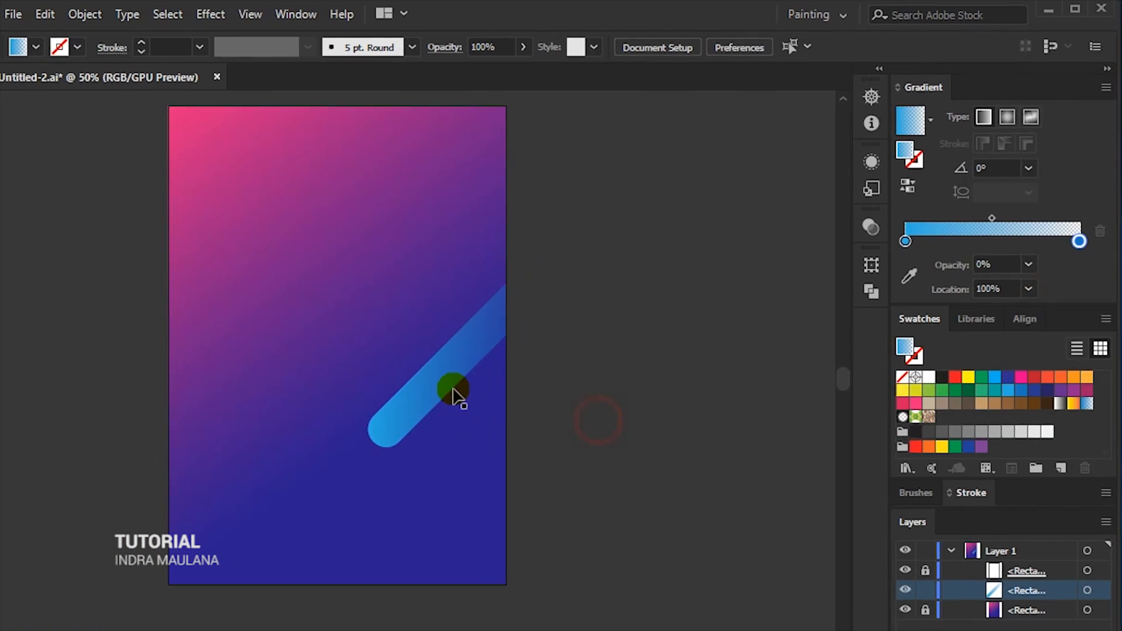
Move the blue bar down and to the left, and lengthen it past the poster's right edge.
drag(453, 391, 385, 485)
drag(433, 454, 435, 418)
click(436, 412)
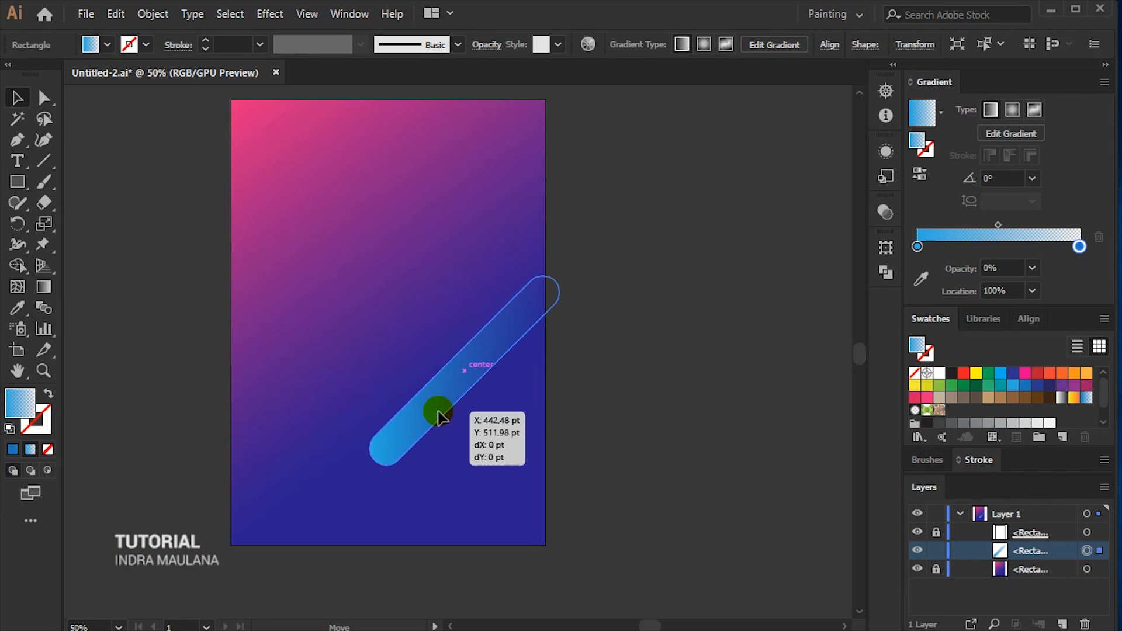
drag(556, 280, 584, 250)
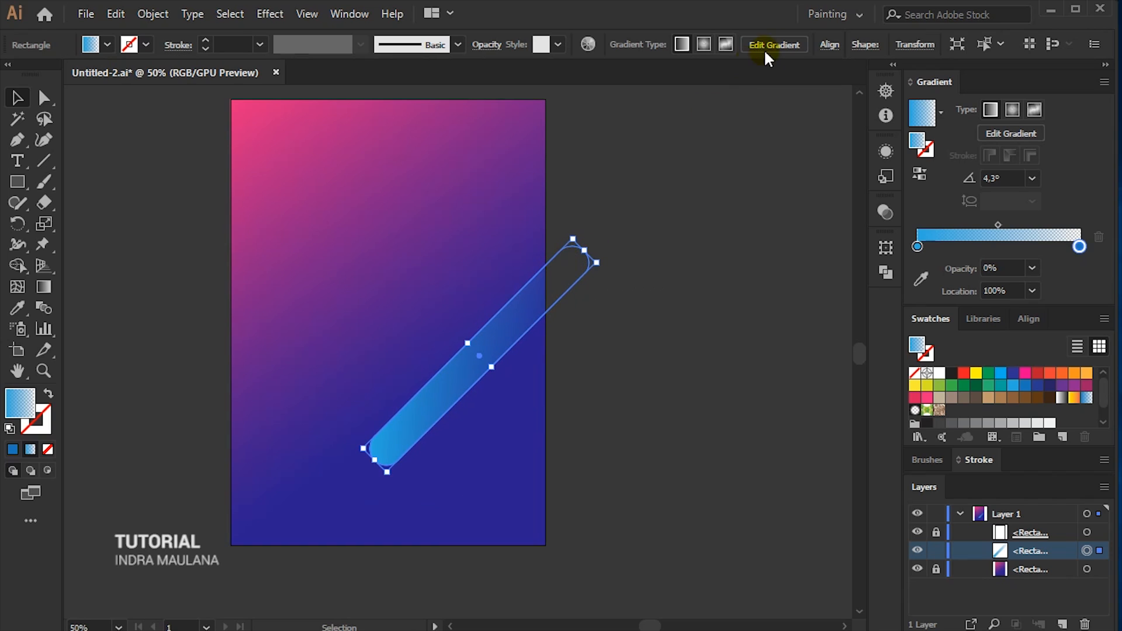
Toggle the Scale Corners option in the bar's transform settings.
click(903, 45)
click(747, 145)
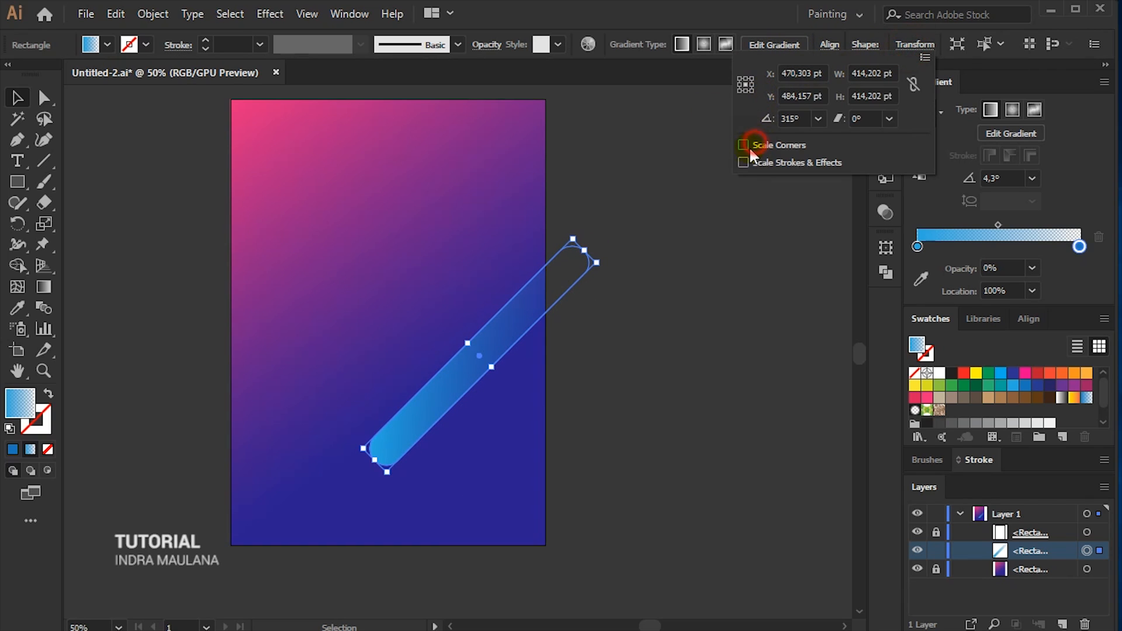
click(643, 371)
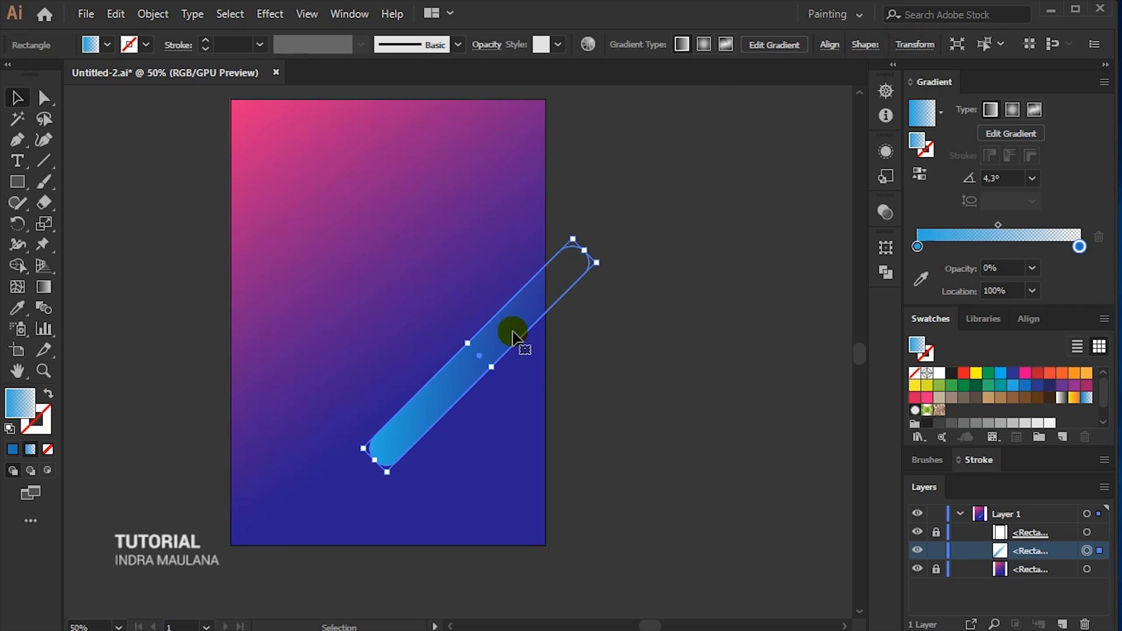
Duplicate the bar as a thinner copy overlapping its upper side, and lengthen the copy past the poster's right edge.
drag(507, 351, 454, 307)
drag(541, 221, 493, 248)
click(444, 301)
drag(445, 302, 466, 336)
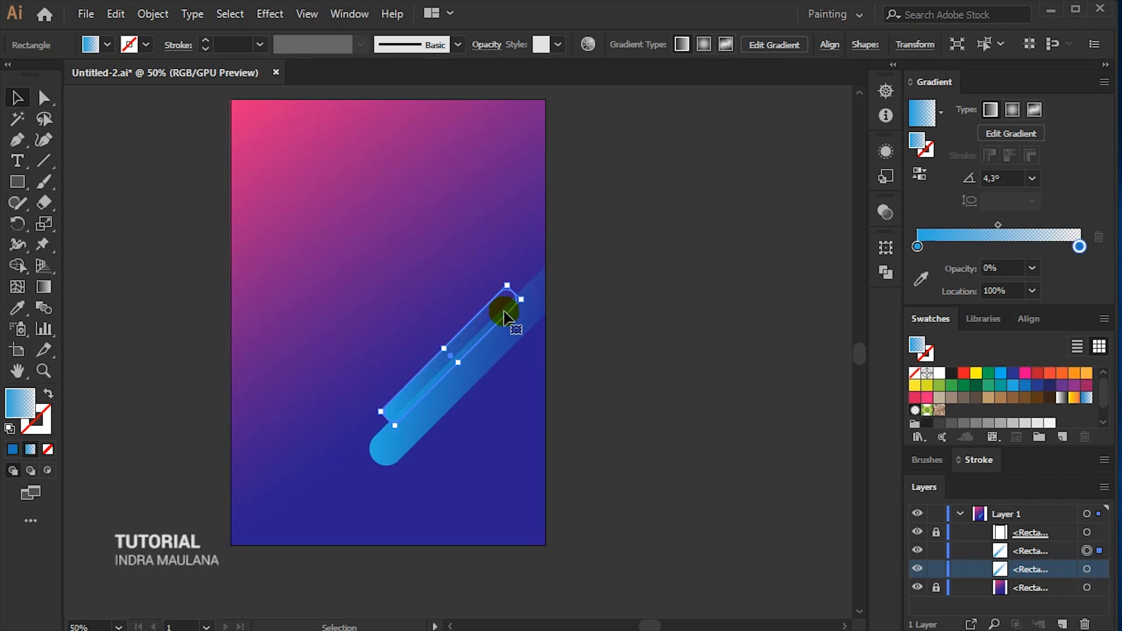
scroll(514, 290, up, 1)
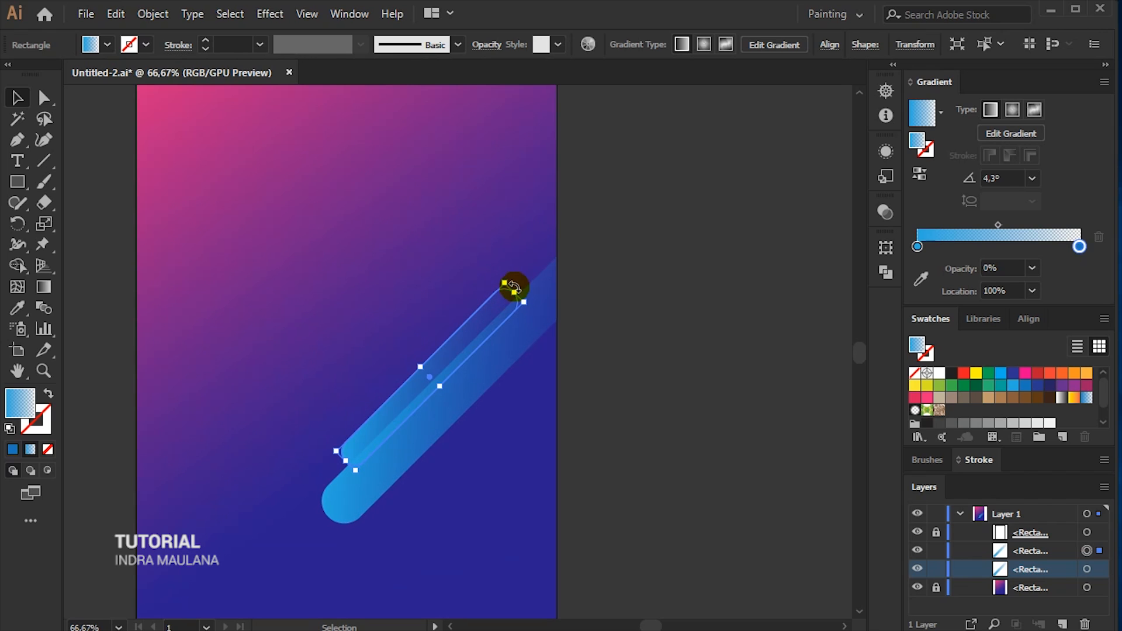
drag(514, 290, 571, 240)
click(643, 214)
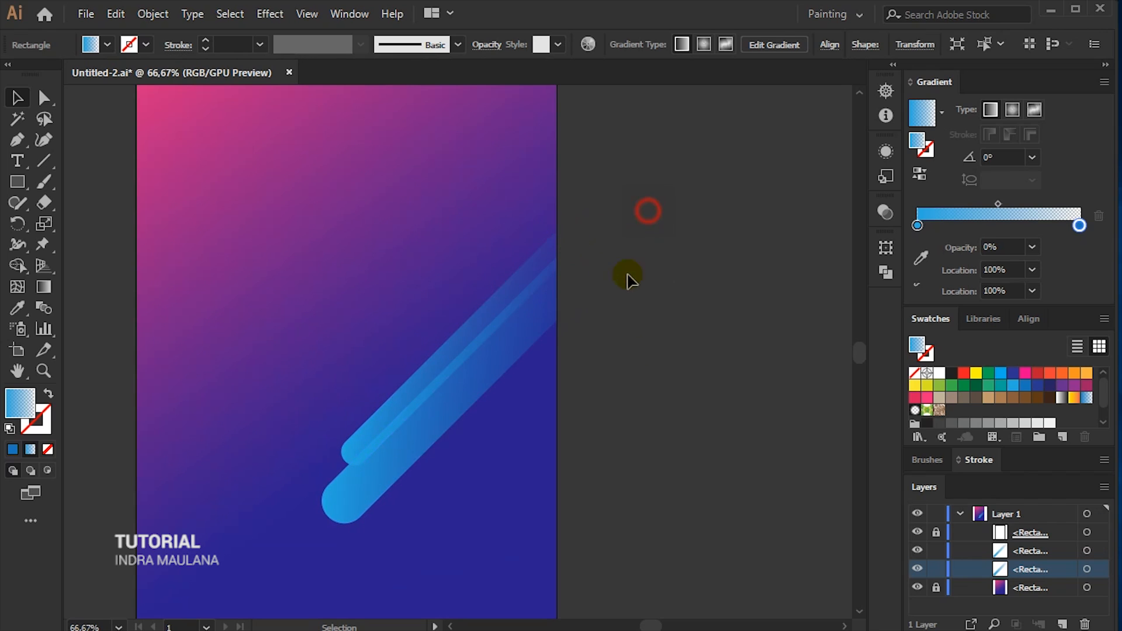
Duplicate the large bar toward the poster's left side and lengthen the copy diagonally past the right edge.
scroll(641, 214, down, 1)
mouse_move(465, 394)
mouse_down()
mouse_move(458, 399)
mouse_move(476, 398)
mouse_up()
click(714, 409)
scroll(678, 356, left, 2)
click(511, 392)
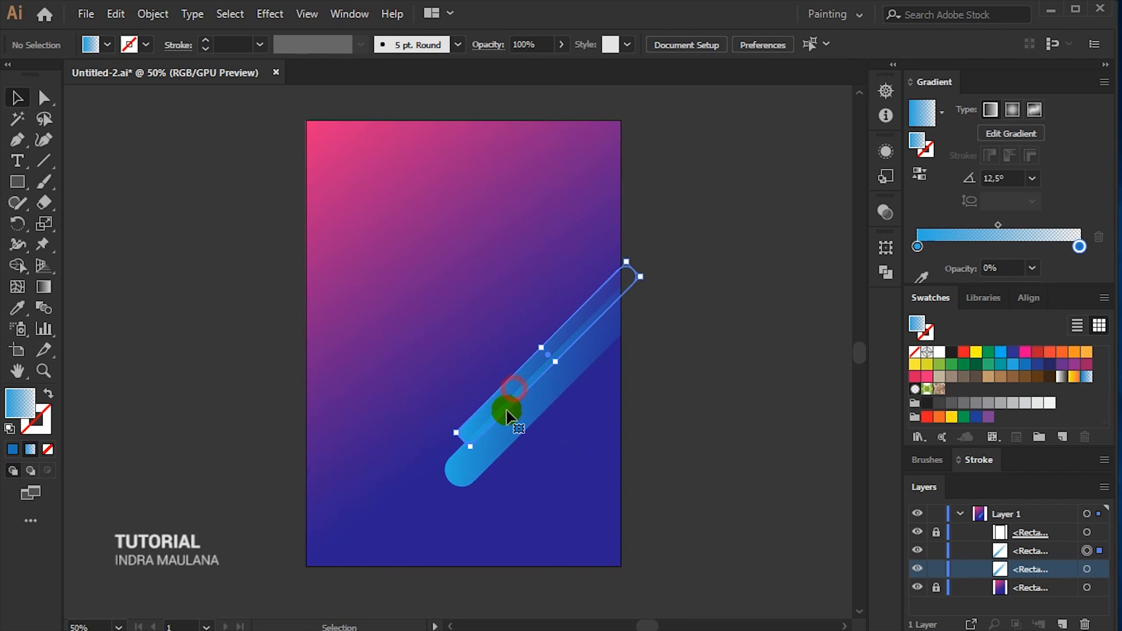
click(512, 443)
drag(514, 419, 442, 383)
mouse_move(581, 233)
mouse_down()
mouse_move(669, 171)
mouse_move(539, 268)
mouse_move(546, 260)
mouse_up()
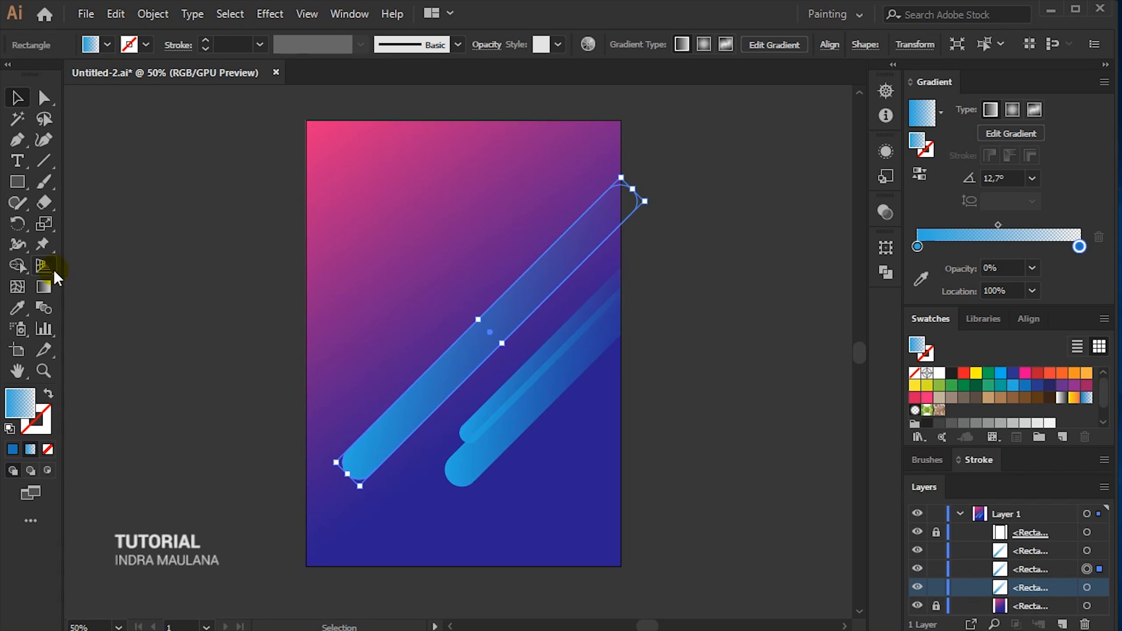
Redraw the gradients of the new long bar and the large lower-right bar so they fade along each bar's length.
click(44, 287)
mouse_move(353, 464)
mouse_down()
mouse_move(415, 426)
mouse_move(516, 318)
mouse_move(529, 280)
mouse_up()
ctrl+click(516, 427)
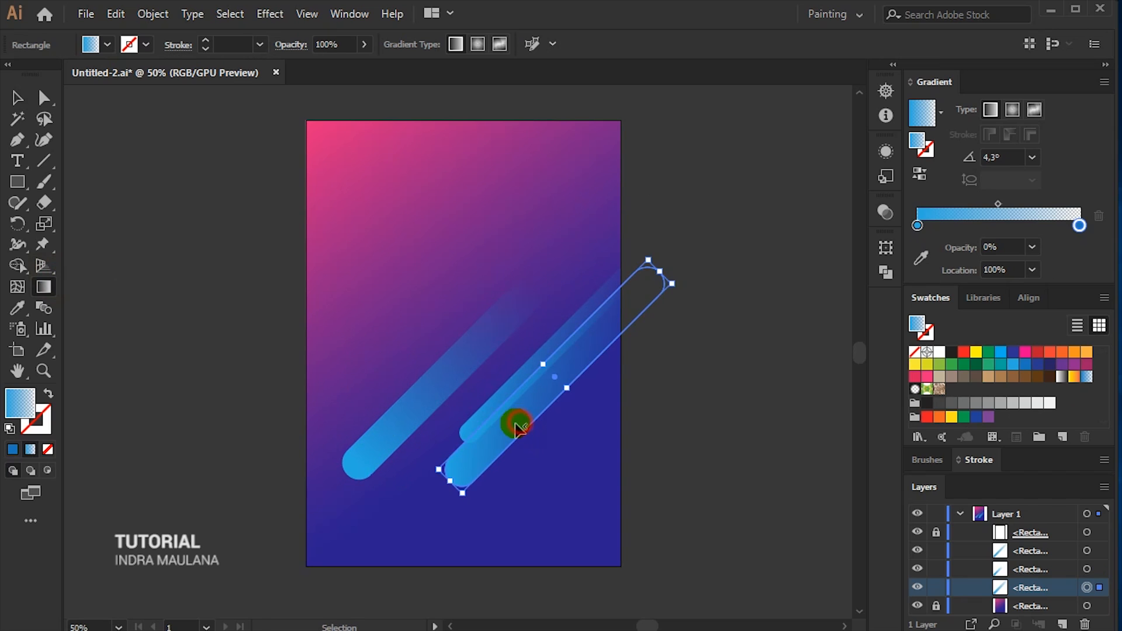
drag(462, 471, 578, 351)
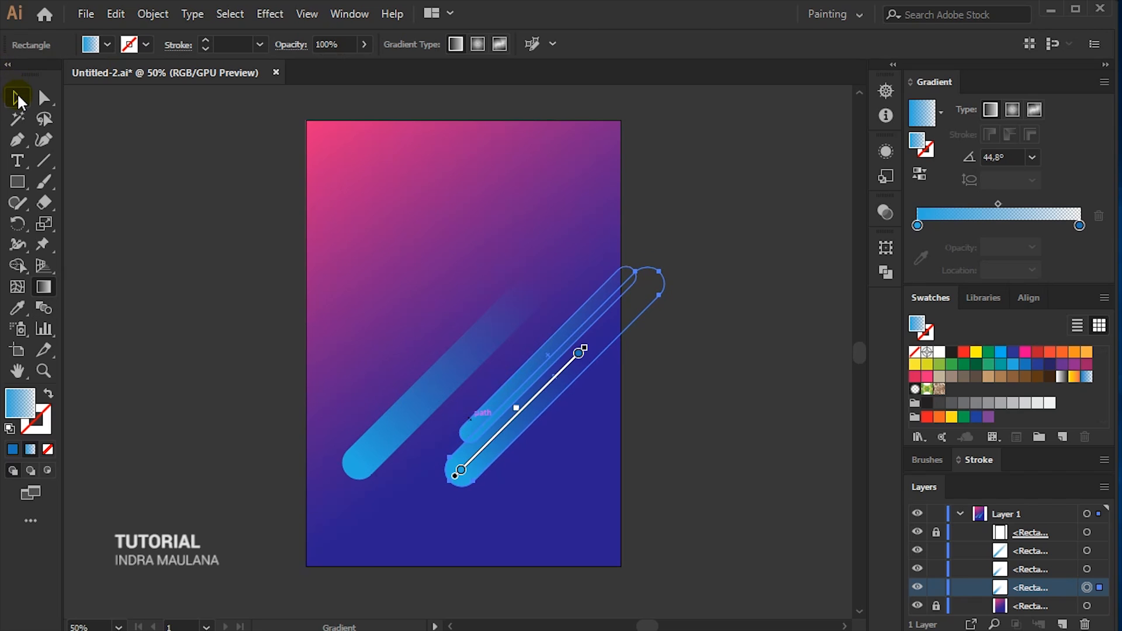
Place two copies of the long gradient bar, one above the other, in the upper half of the poster.
click(17, 99)
click(442, 348)
mouse_move(477, 263)
mouse_down()
mouse_move(456, 242)
mouse_move(469, 269)
mouse_up()
drag(451, 294, 448, 455)
drag(491, 404, 433, 356)
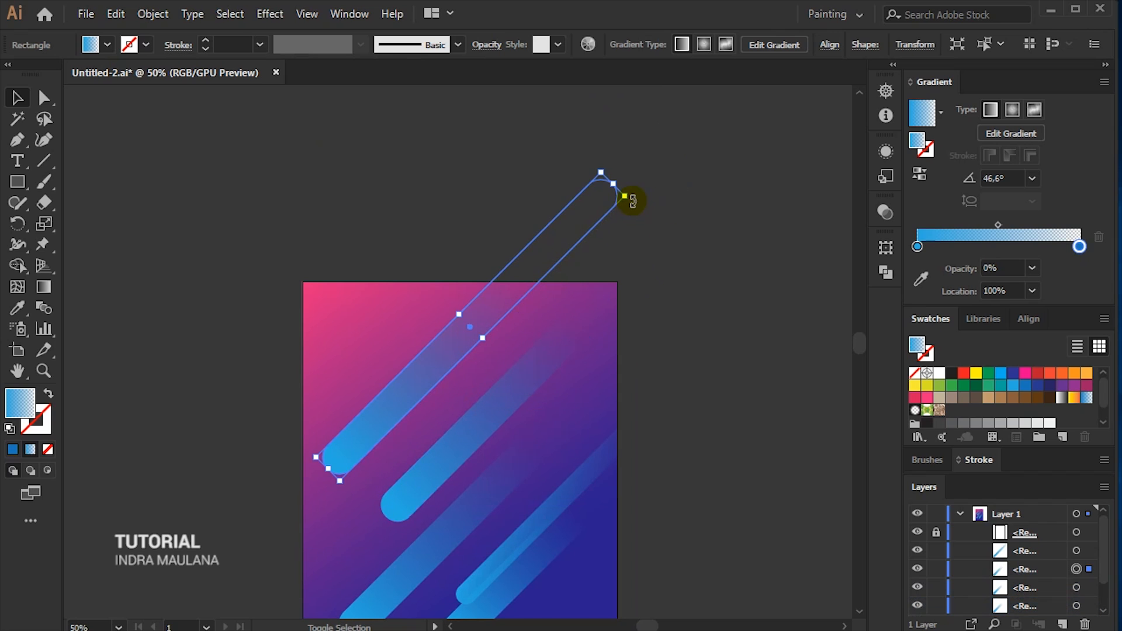
Scale the uppermost copy down to a thin bar and place it along the upper side of the large bar.
drag(628, 199, 601, 268)
scroll(615, 194, up, 1)
drag(601, 268, 625, 168)
scroll(613, 195, down, 1)
click(699, 253)
Duplicate the upper large bar toward the poster's upper-left corner and adjust its size and placement.
drag(439, 408, 368, 330)
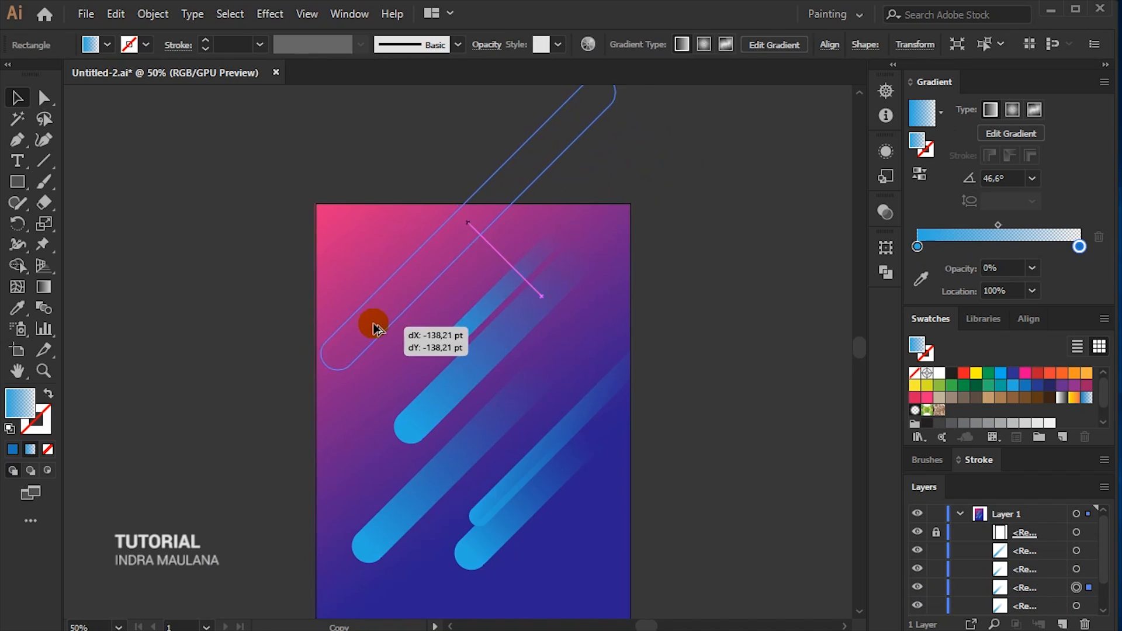
drag(629, 192, 622, 199)
click(695, 251)
drag(407, 495, 400, 358)
drag(471, 241, 463, 258)
drag(748, 226, 768, 235)
Duplicate the thin upper bar and place the copy just below the large upper-left bar.
drag(474, 279, 423, 247)
drag(694, 257, 700, 251)
drag(412, 256, 368, 301)
Try a copy of the thin lower-right bar near the poster's lower-left corner, adjusting its position and length.
click(201, 548)
drag(201, 549, 118, 515)
drag(478, 364, 334, 403)
click(175, 516)
drag(175, 516, 144, 498)
drag(292, 397, 320, 442)
drag(428, 313, 472, 269)
click(584, 415)
drag(584, 415, 632, 455)
Shift the large bar in the lower-left half of the poster slightly up and to the right.
drag(374, 412, 387, 390)
click(702, 392)
drag(698, 392, 724, 412)
drag(409, 480, 484, 200)
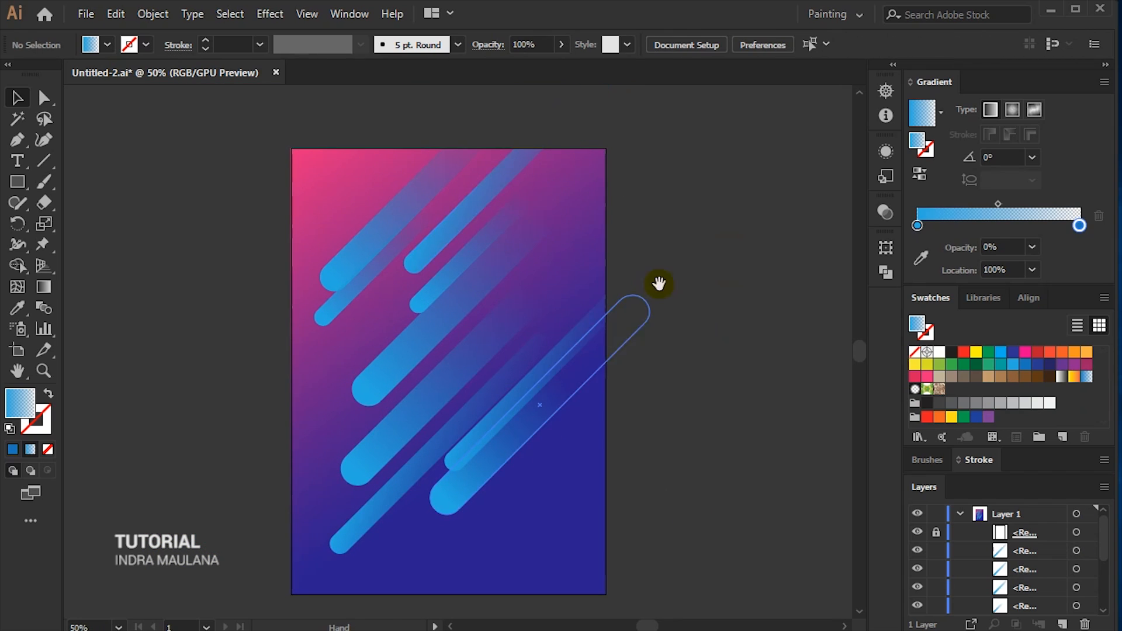
click(672, 319)
drag(672, 318, 633, 287)
drag(427, 188, 342, 274)
click(749, 310)
drag(749, 309, 709, 308)
key(ctrl+z)
key(ctrl+z)
key(ctrl+z)
key(ctrl+shift+z)
Delete the thin bar near the poster's lower-left corner.
click(658, 402)
click(310, 467)
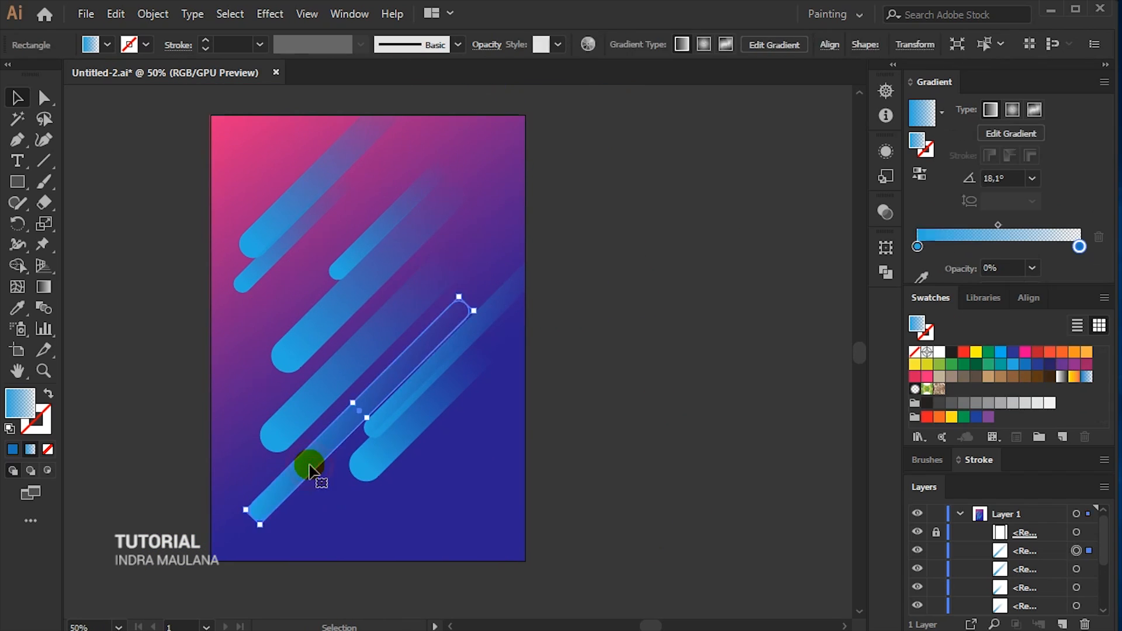
key(Delete)
Duplicate the large upper-left bar into the poster's upper-left corner so it runs off the top edge.
drag(295, 205, 291, 140)
click(678, 376)
scroll(637, 370, down, 1)
Place copies of a large bar and a thin bar, partly overlapping, at the poster's lower-right corner.
drag(350, 235, 442, 489)
click(596, 560)
scroll(596, 560, up, 1)
drag(371, 307, 418, 413)
click(581, 465)
drag(580, 465, 624, 517)
scroll(700, 489, up, 2)
scroll(700, 490, down, 1)
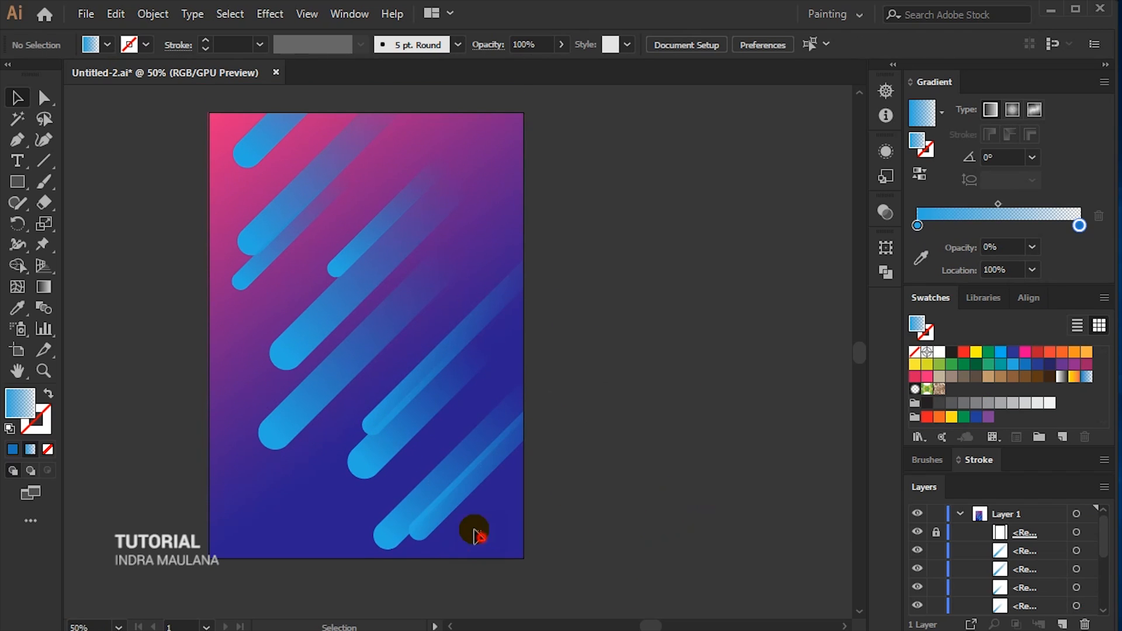
drag(474, 528, 406, 499)
drag(426, 498, 477, 443)
click(683, 517)
key(ctrl+z)
drag(374, 383, 449, 388)
click(637, 422)
drag(623, 489, 674, 515)
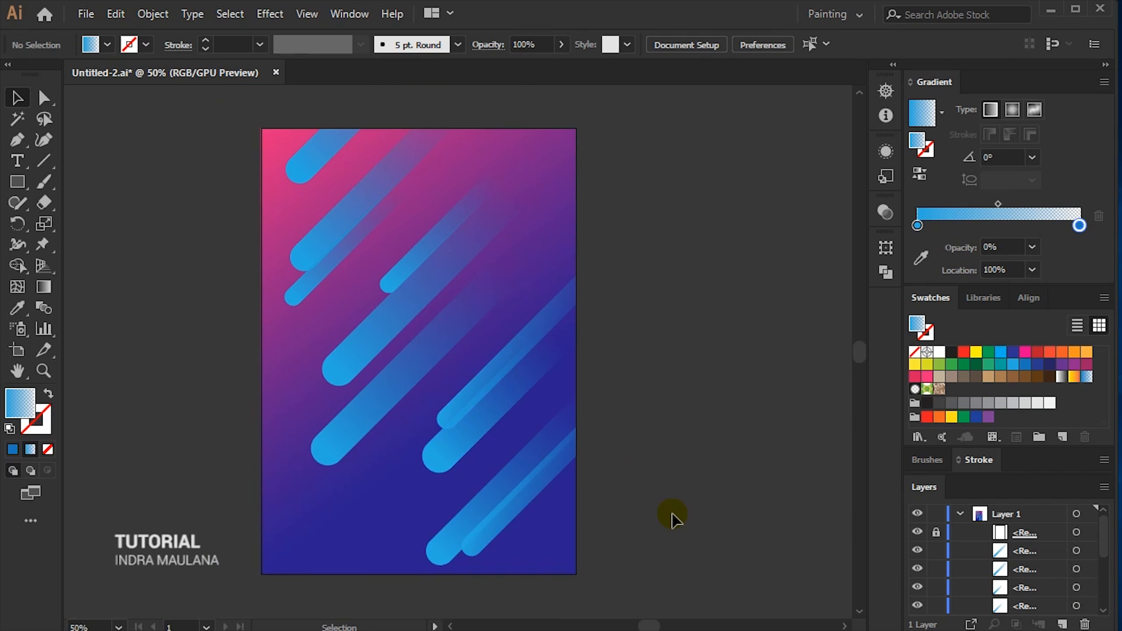
Change the gradient of the thin bar at the poster's middle right to a yellow start stop and an orange end stop.
click(465, 403)
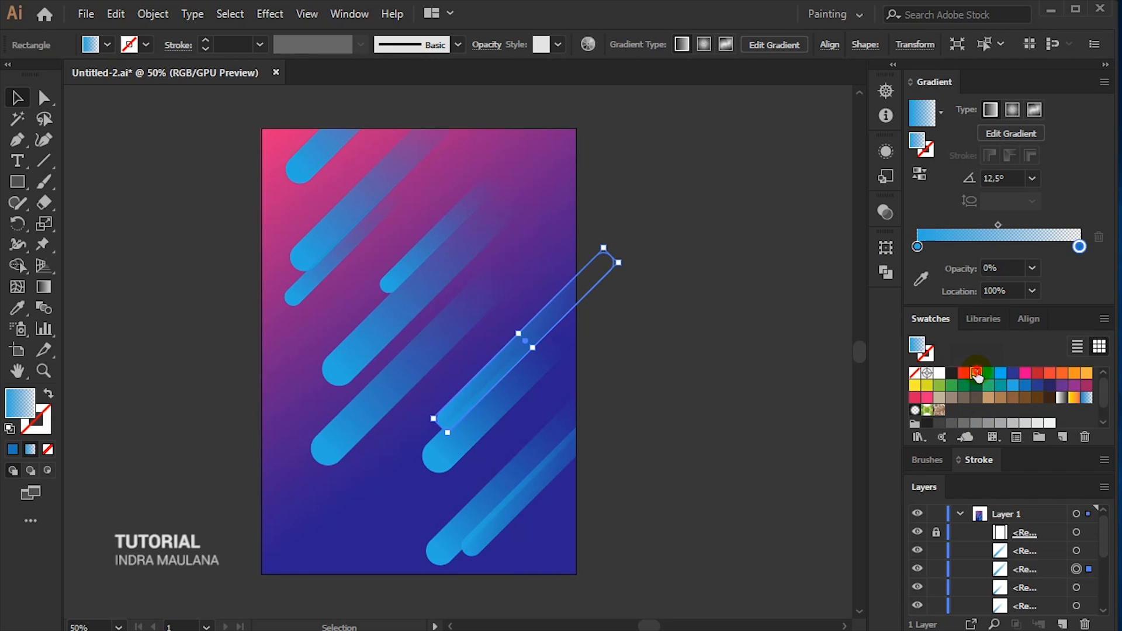
drag(917, 248, 917, 247)
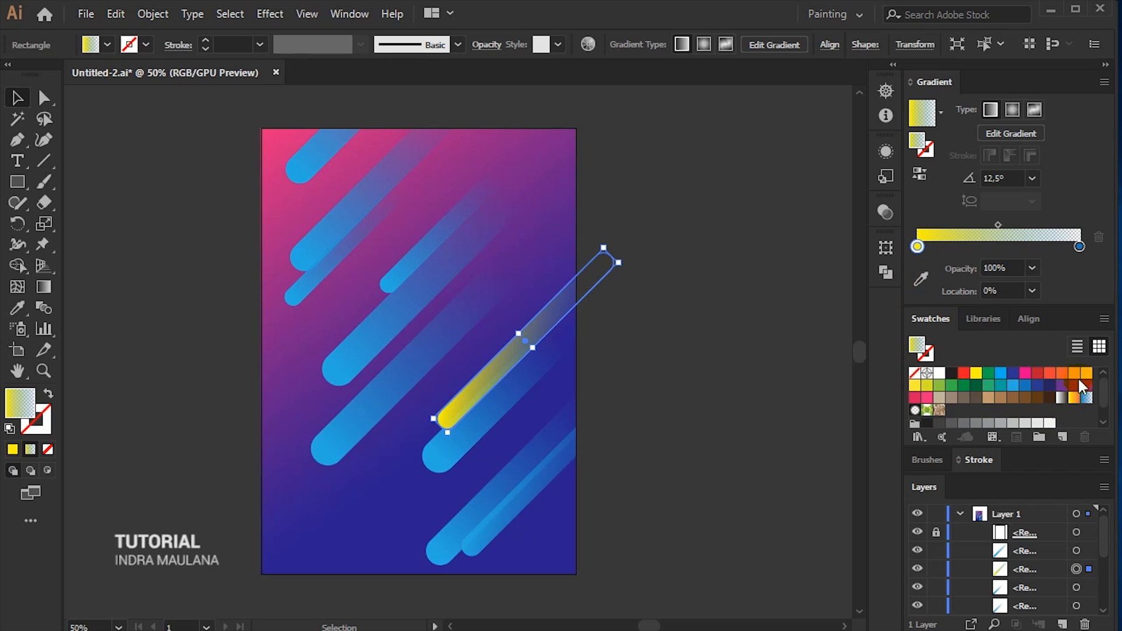
drag(1060, 377, 1064, 379)
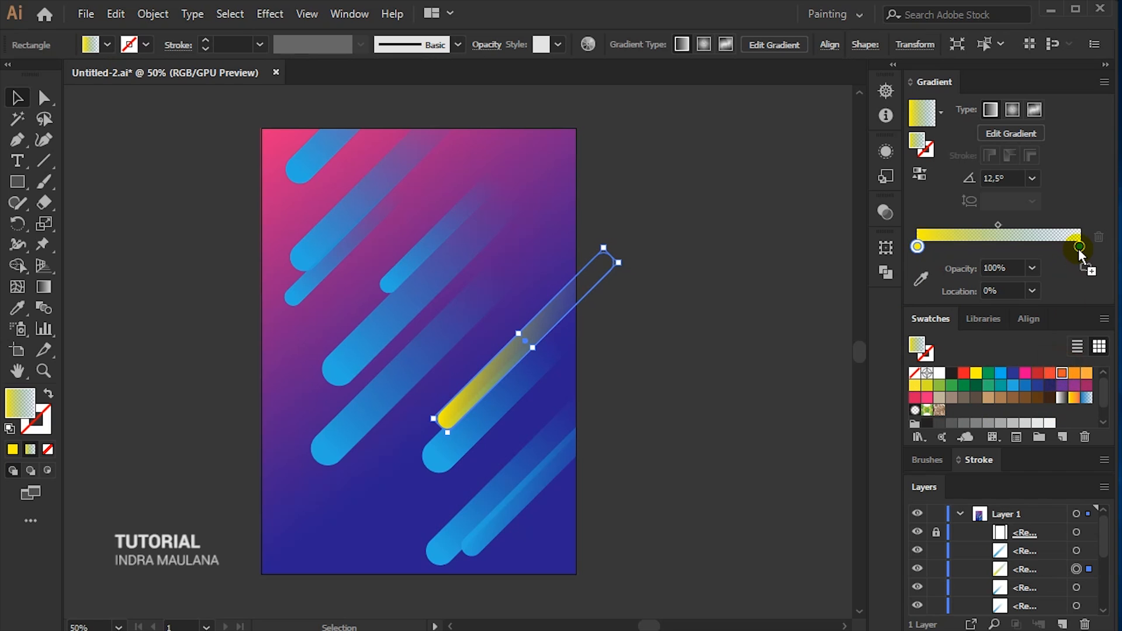
Redraw the yellow-orange gradient along the bar at an angle of 45.8° and deselect the bar.
key(g)
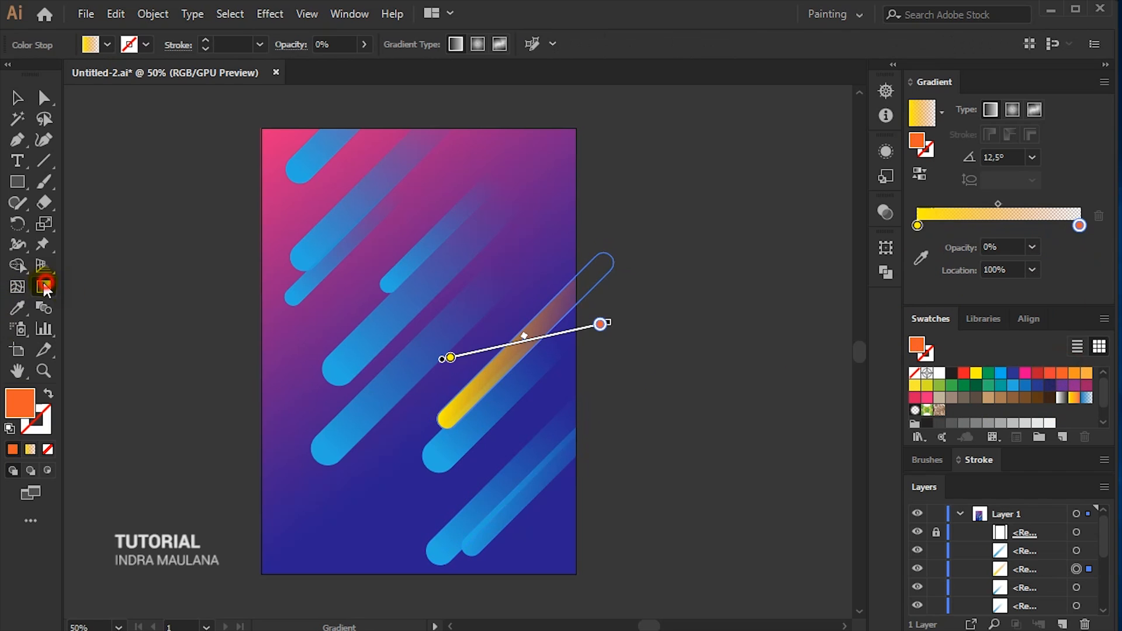
drag(444, 420, 544, 317)
click(170, 270)
Apply the yellow-orange bar's gradient to the thin upper-left bar with the Eyedropper.
click(325, 253)
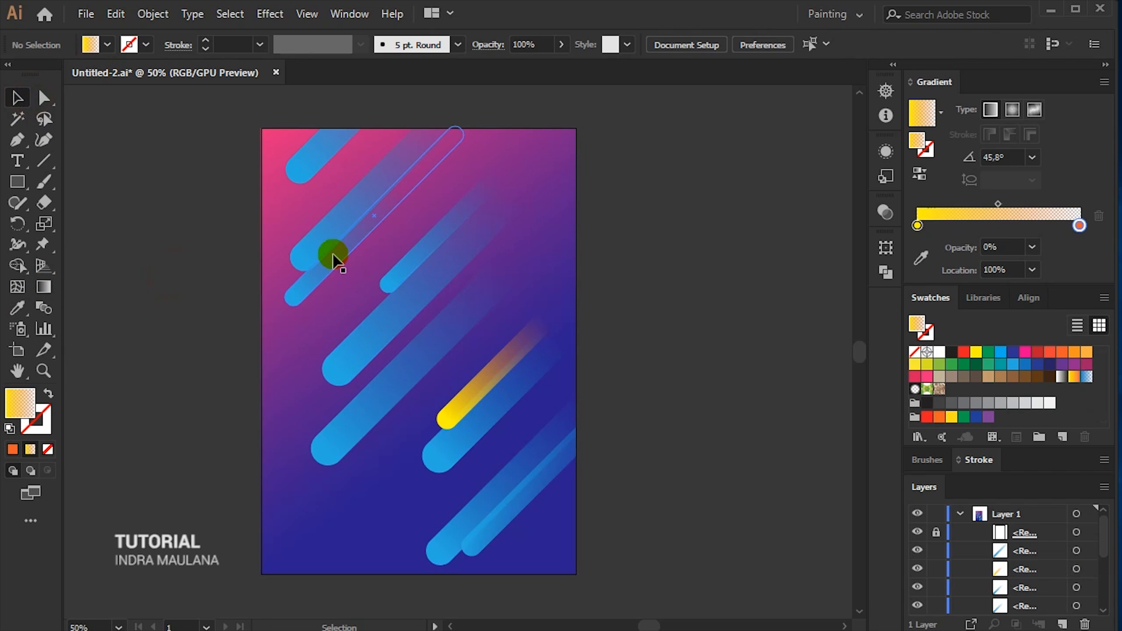
click(19, 308)
click(454, 408)
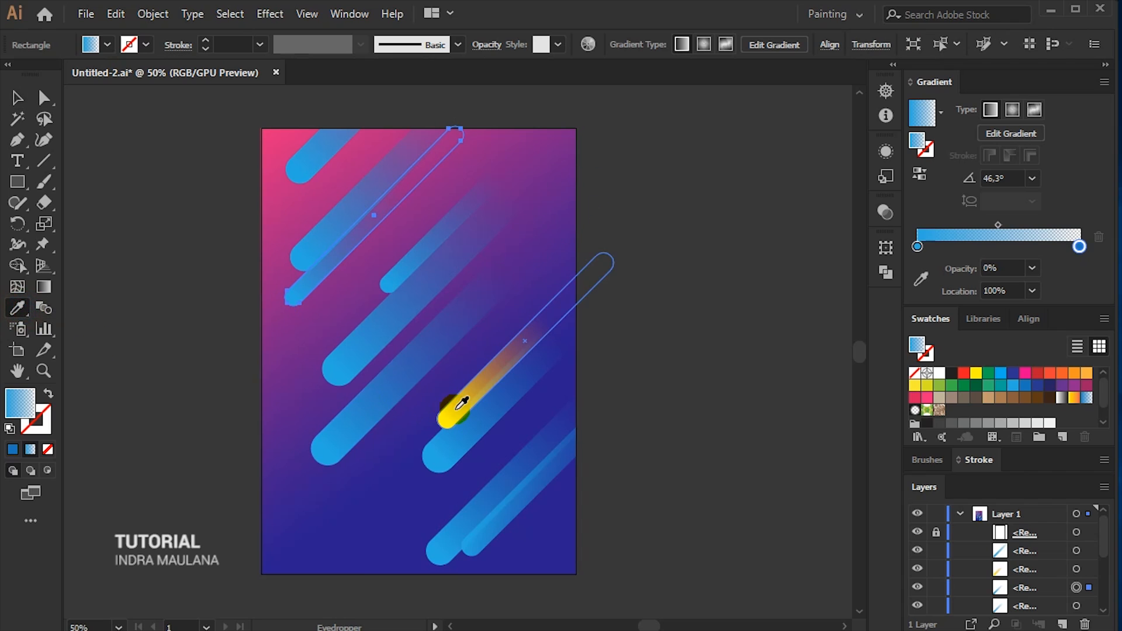
Change the start stop of the large lower-right bar's gradient to pink and deselect the bar.
click(24, 105)
click(161, 202)
scroll(311, 529, down, 1)
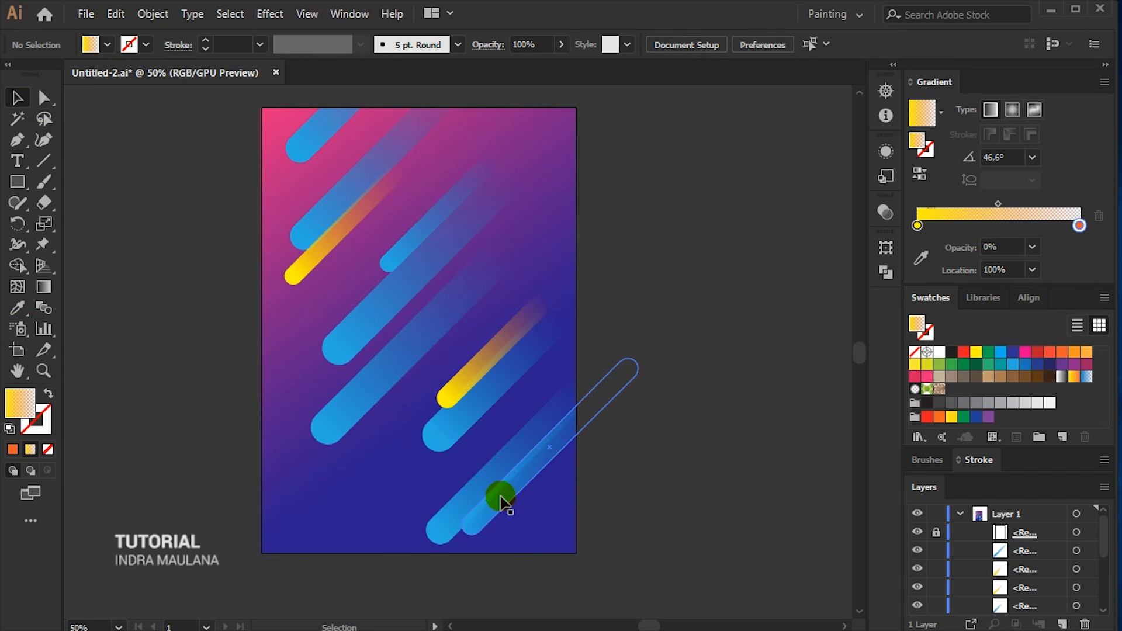
click(451, 527)
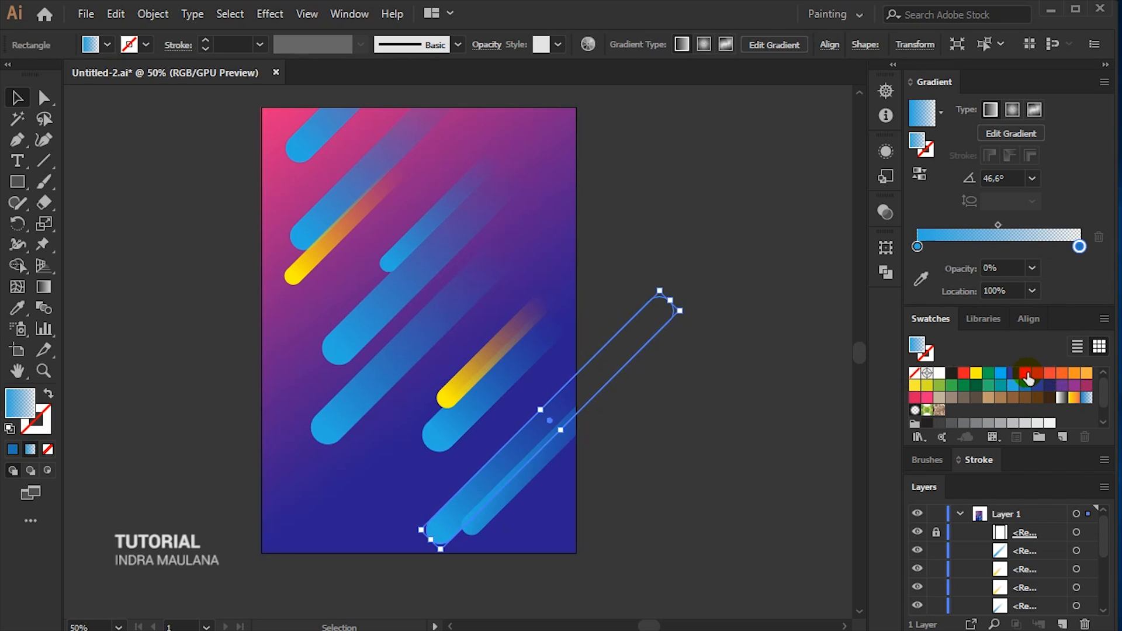
click(918, 247)
click(927, 397)
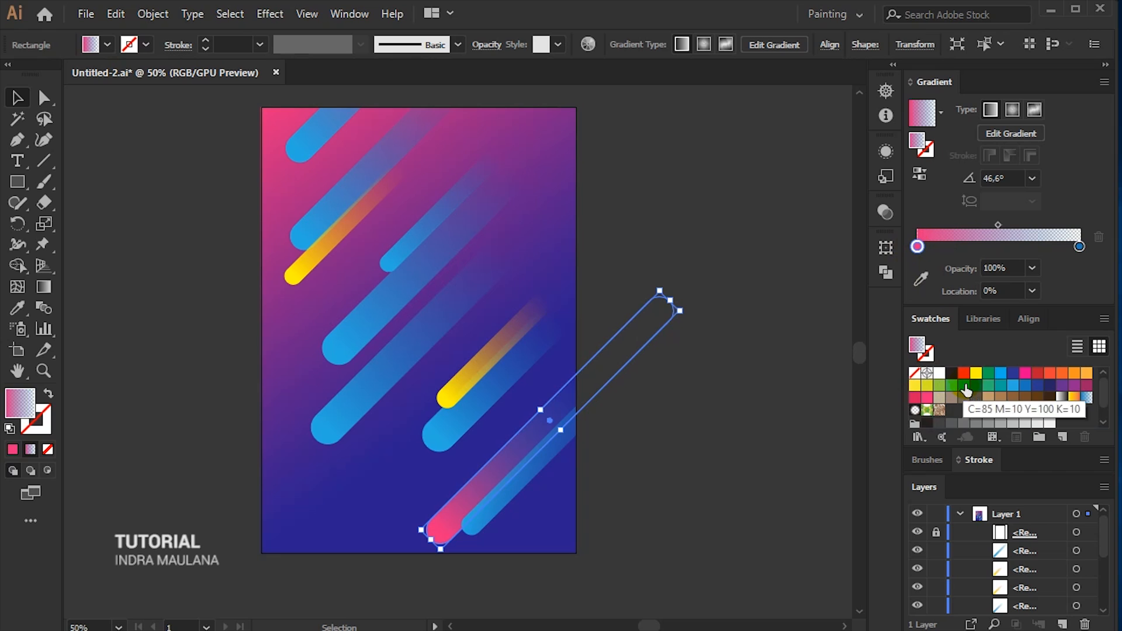
click(580, 576)
scroll(726, 546, up, 1)
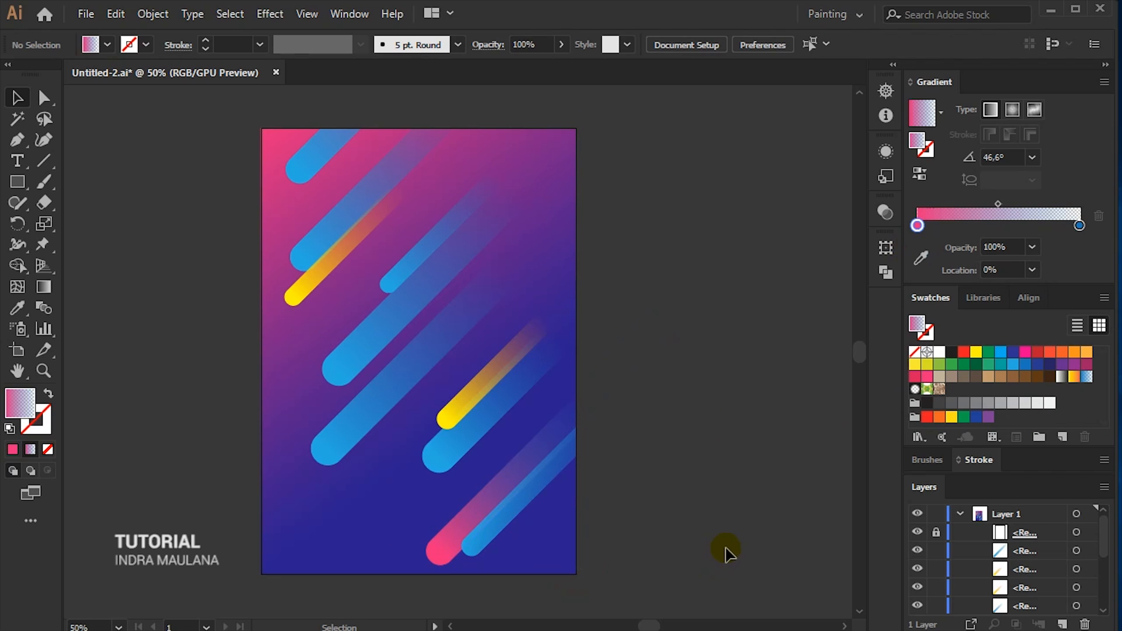
Apply the yellow-orange gradient to the large bar in the poster's middle with the Eyedropper.
click(393, 325)
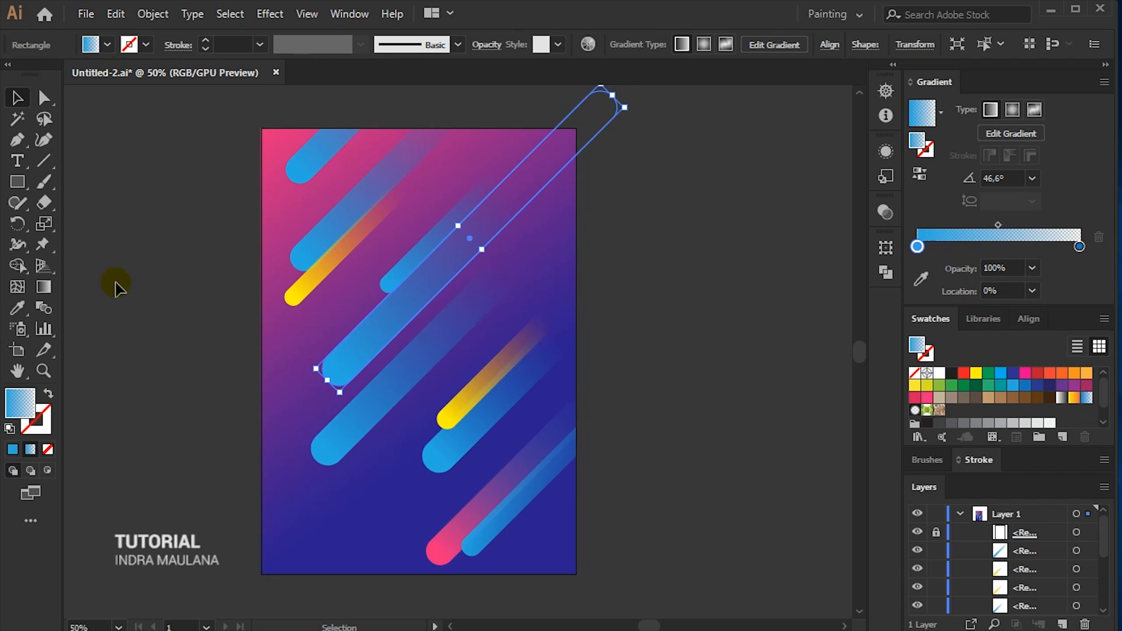
click(23, 304)
click(477, 386)
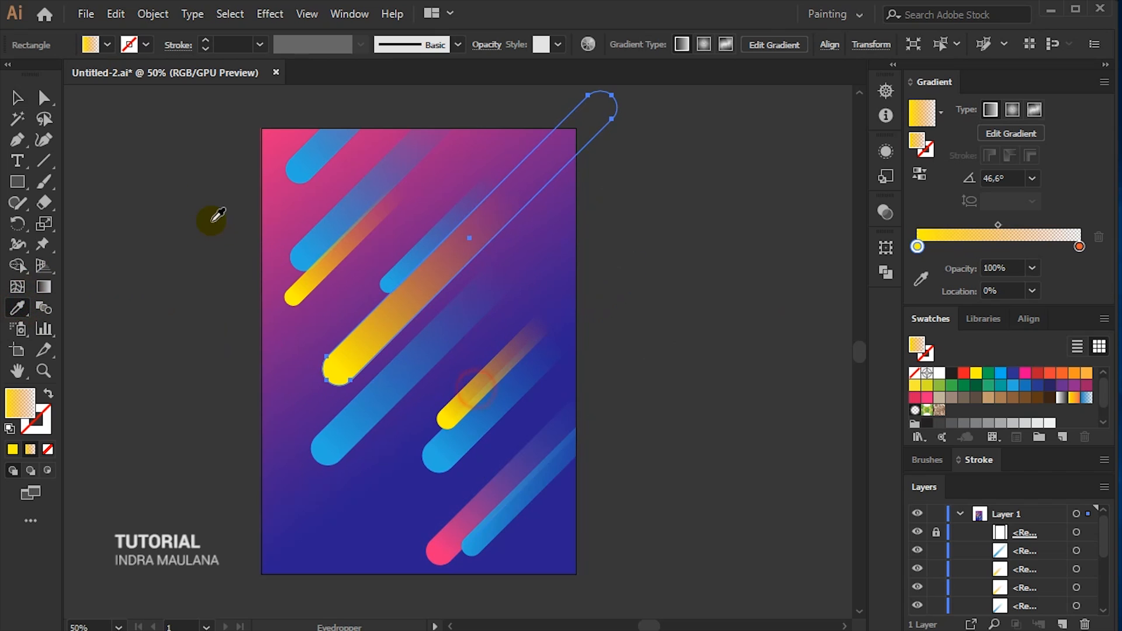
key(v)
click(142, 176)
Set the start stop of the top-left bar's gradient to green and redraw the gradient along the bar at 45°.
click(303, 175)
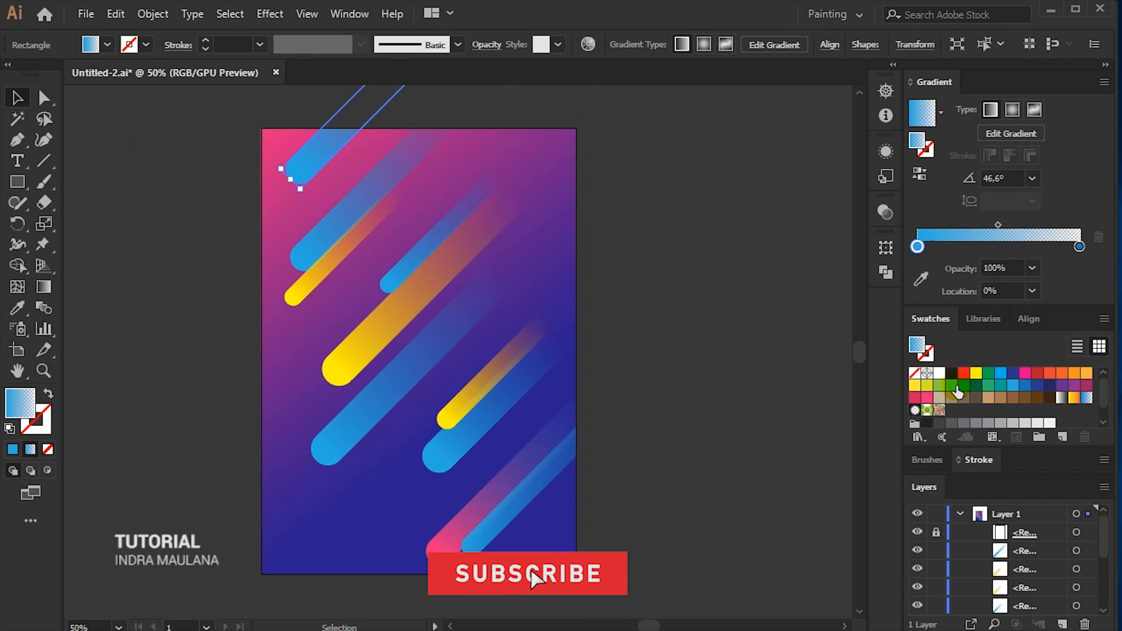
drag(950, 393, 917, 246)
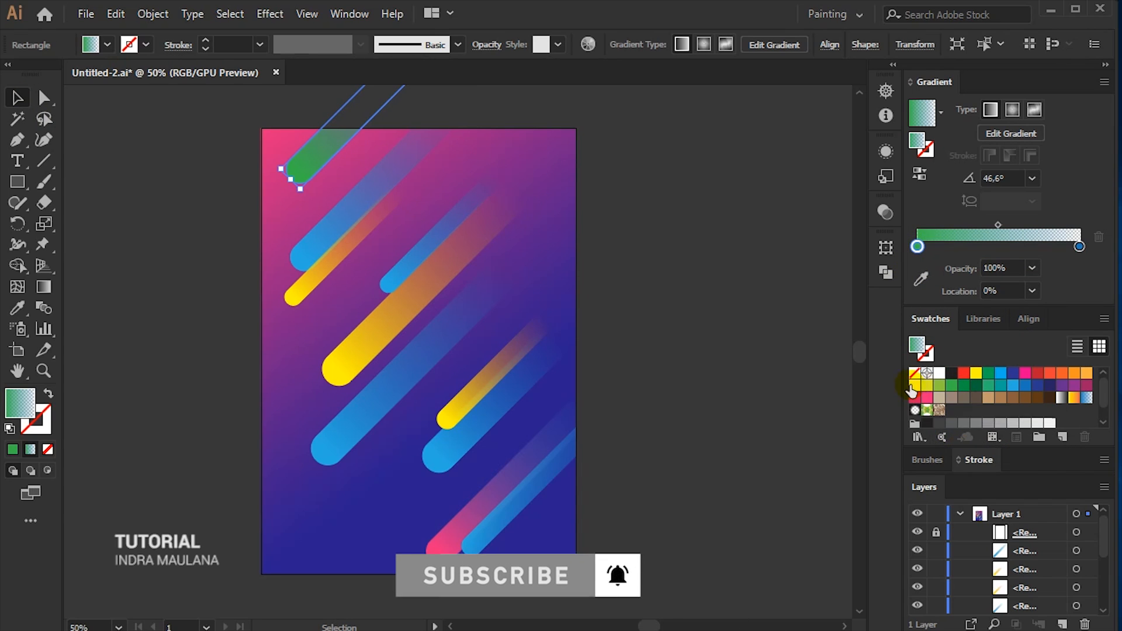
scroll(818, 403, up, 3)
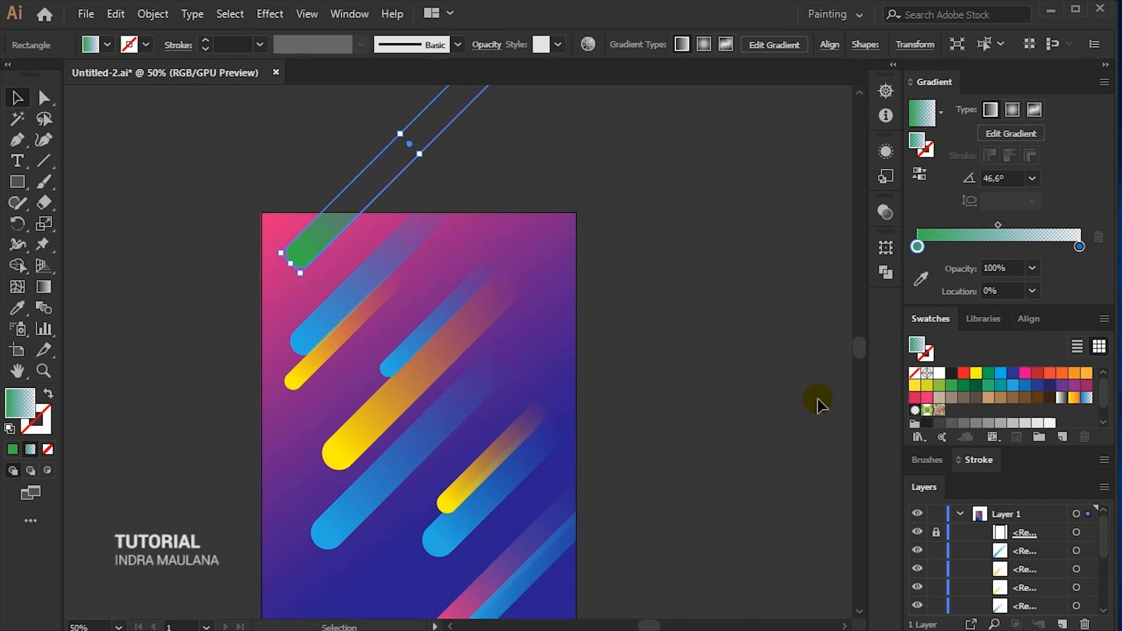
click(41, 287)
mouse_move(291, 260)
mouse_down()
mouse_move(335, 193)
mouse_move(349, 204)
mouse_up()
click(20, 106)
click(100, 125)
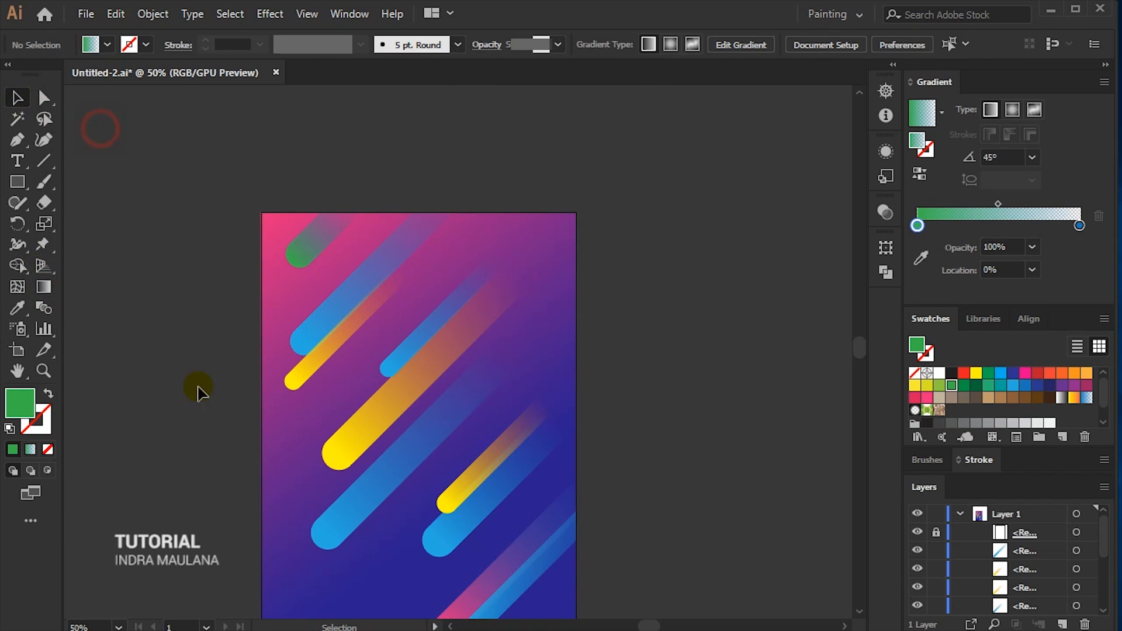
Apply the yellow-orange gradient to the thin bar at the poster's lower-right corner with the Eyedropper.
scroll(207, 444, down, 3)
scroll(212, 440, down, 2)
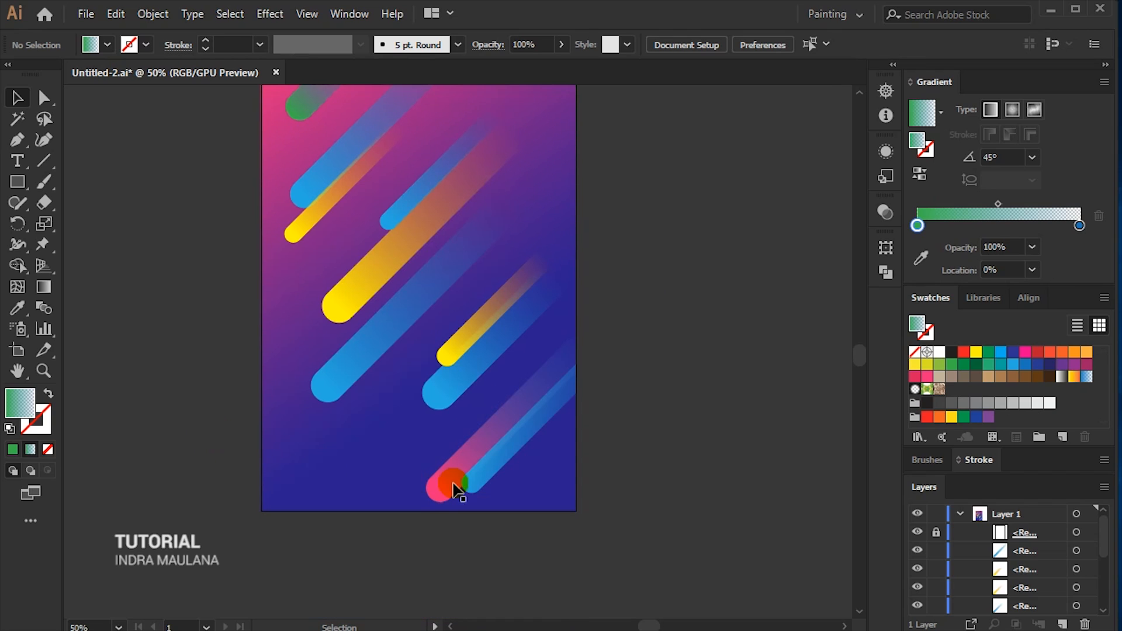
click(514, 459)
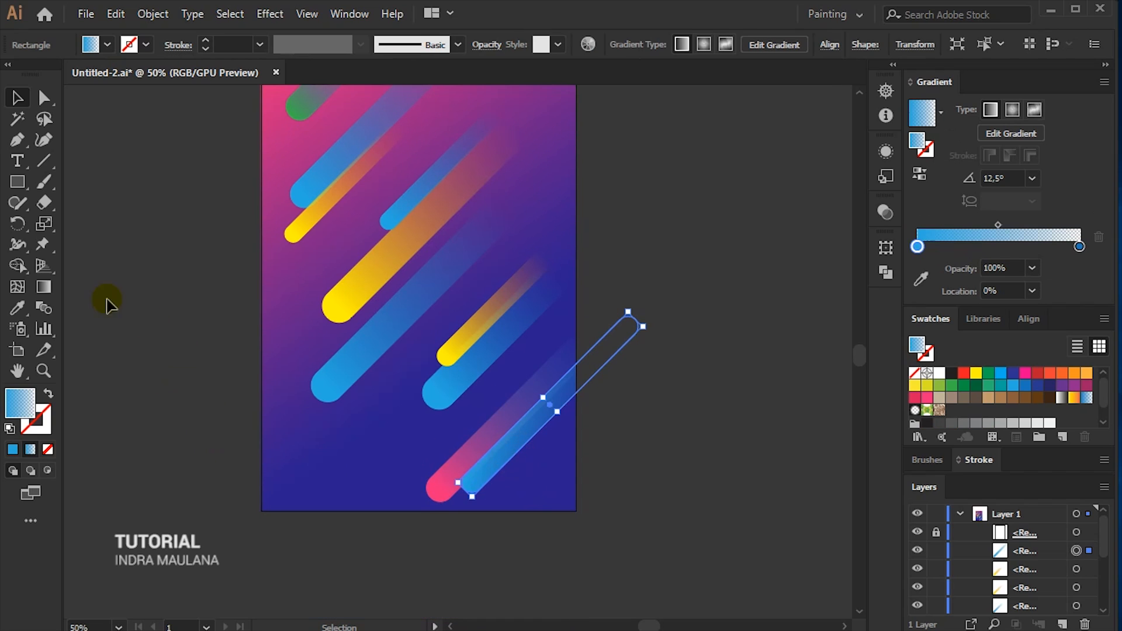
click(18, 309)
click(381, 270)
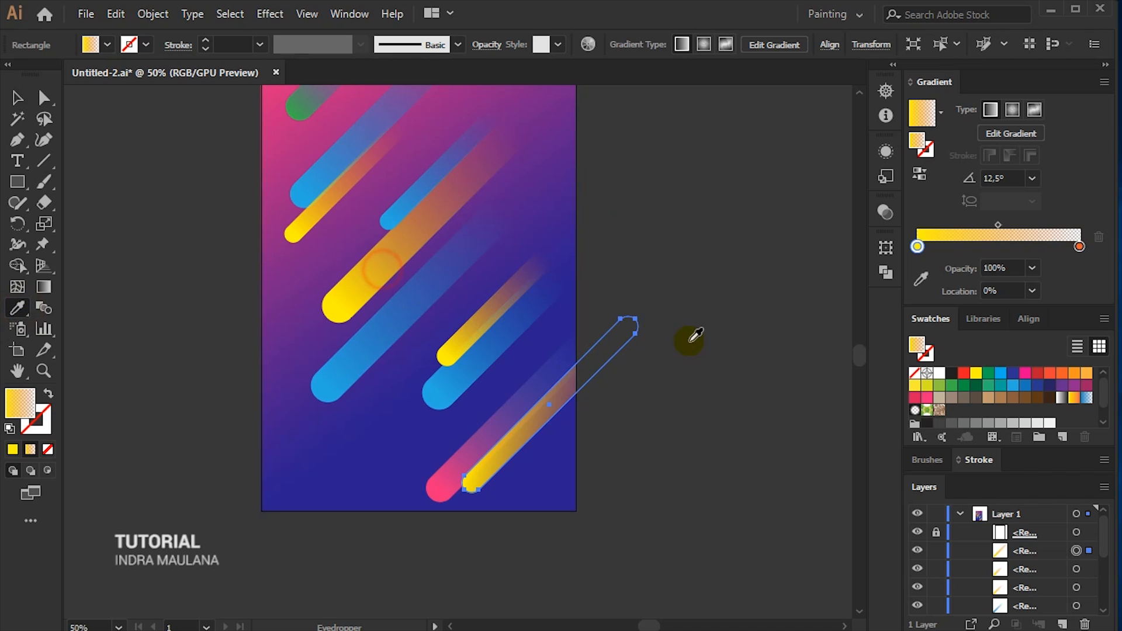
click(20, 97)
click(145, 209)
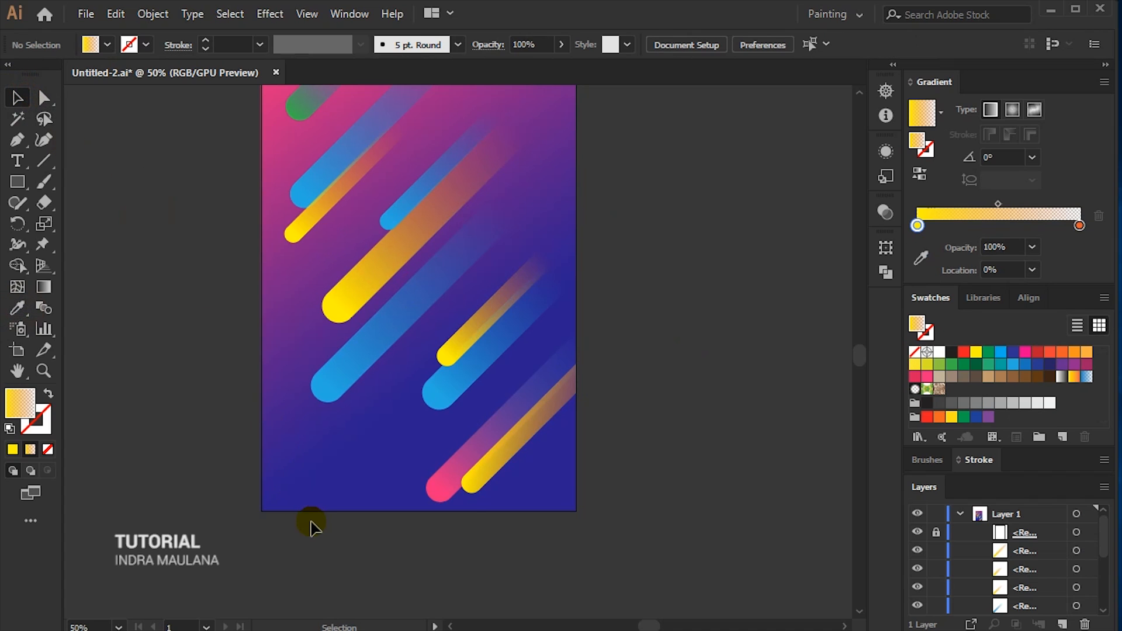
Apply the top-left bar's green gradient to the large blue bar at the poster's middle right with the Eyedropper.
scroll(350, 502, up, 1)
scroll(659, 475, up, 2)
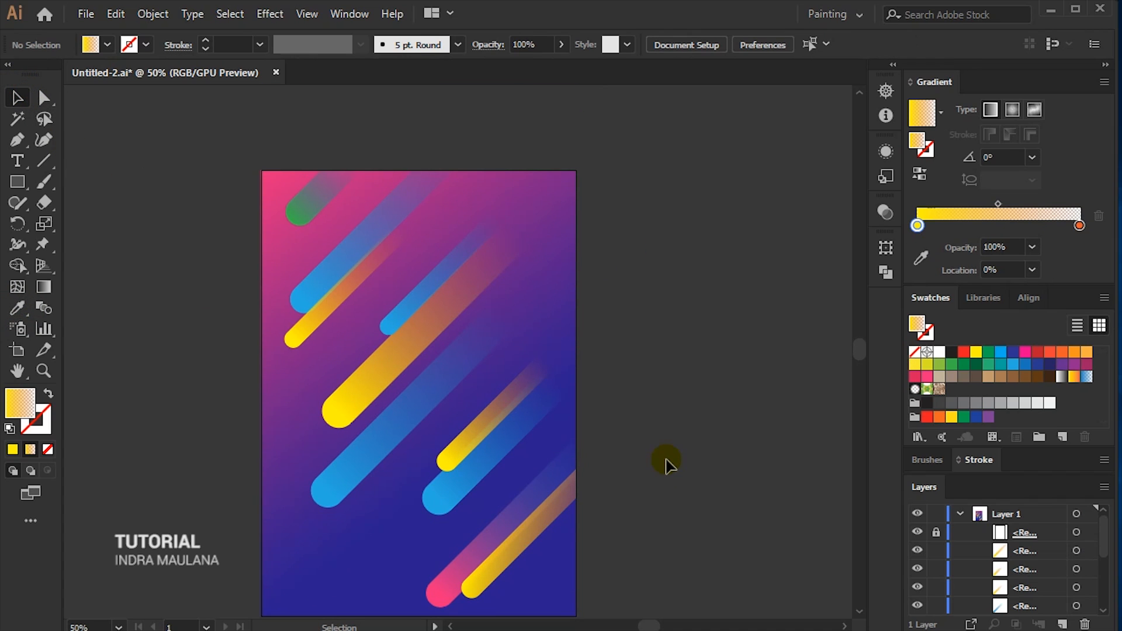
scroll(661, 464, down, 2)
click(444, 433)
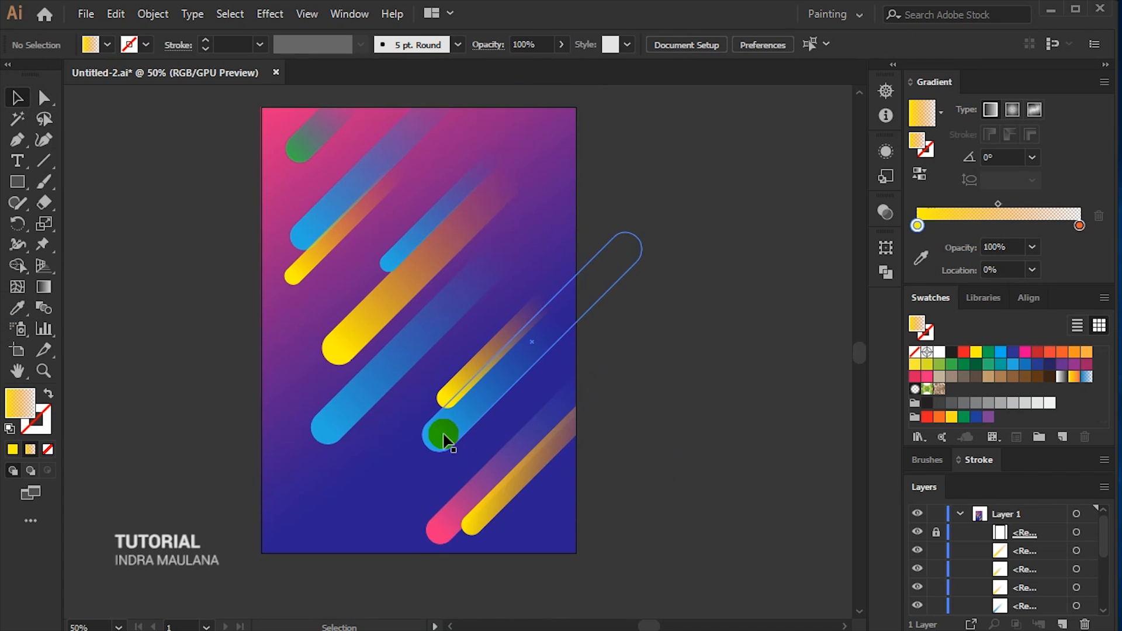
click(771, 333)
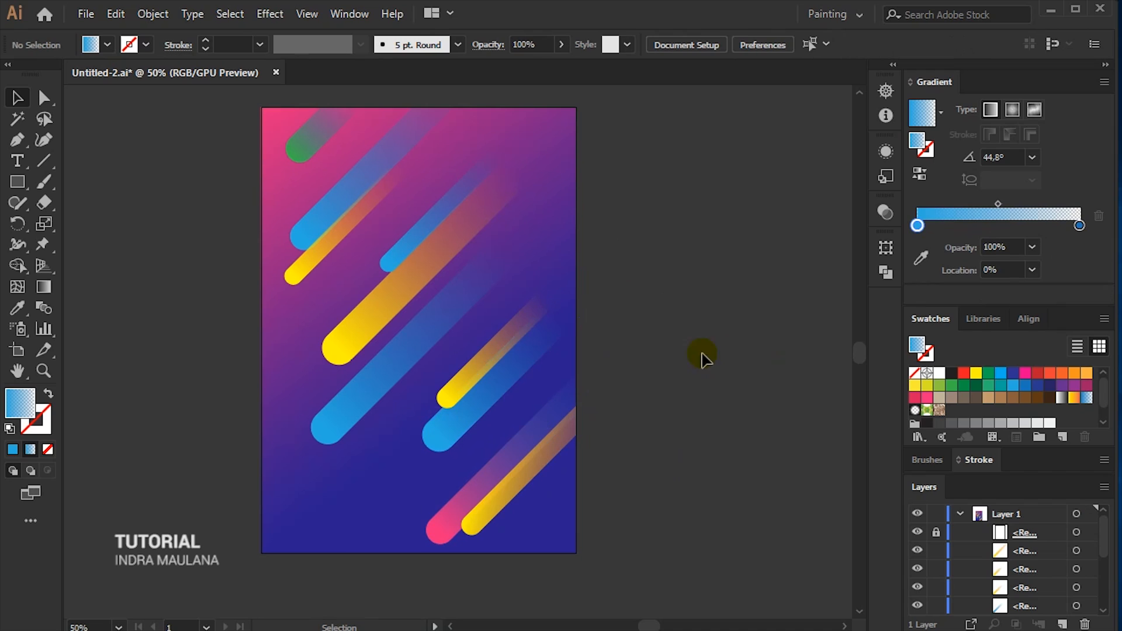
click(464, 428)
click(25, 308)
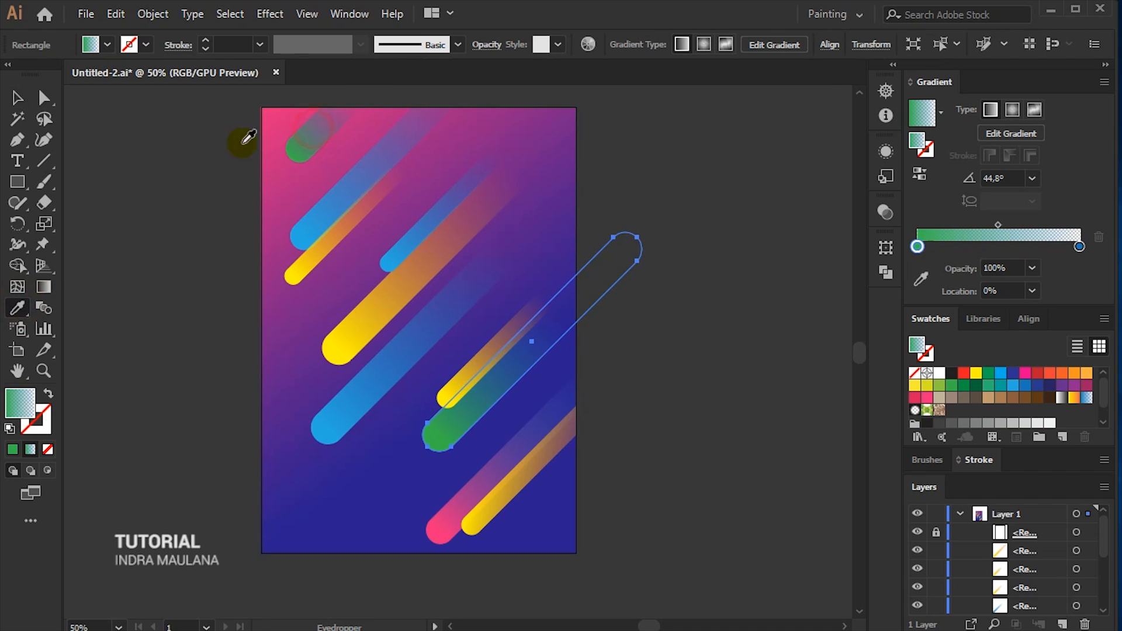
click(17, 98)
click(138, 210)
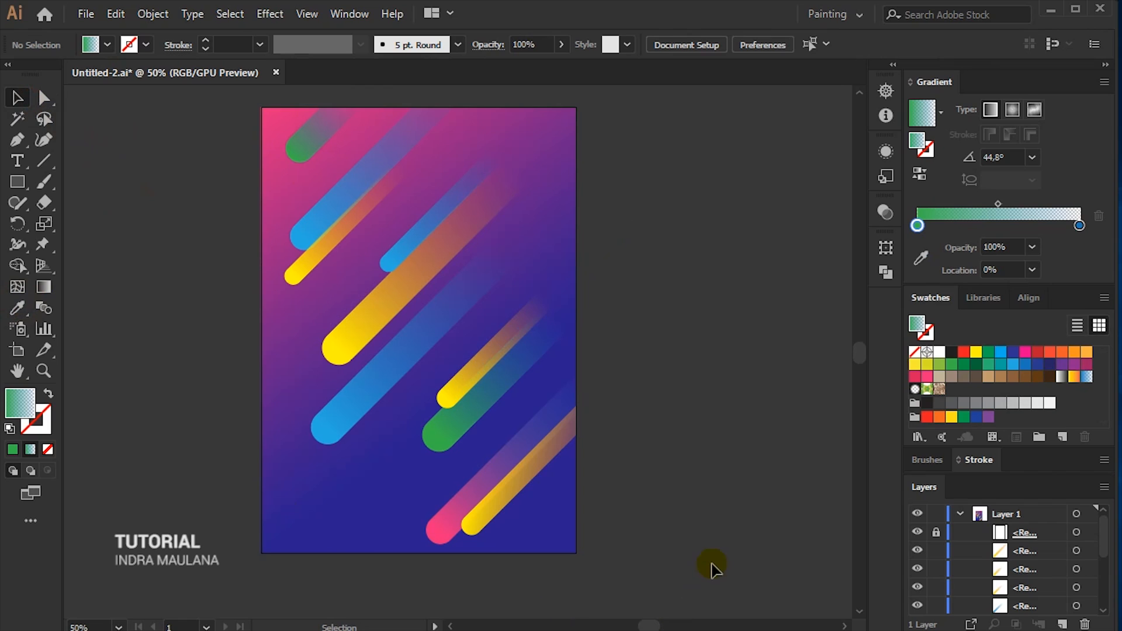
Apply the lower-right bar's pink gradient to the large blue bar at the poster's lower left with the Eyedropper.
click(326, 443)
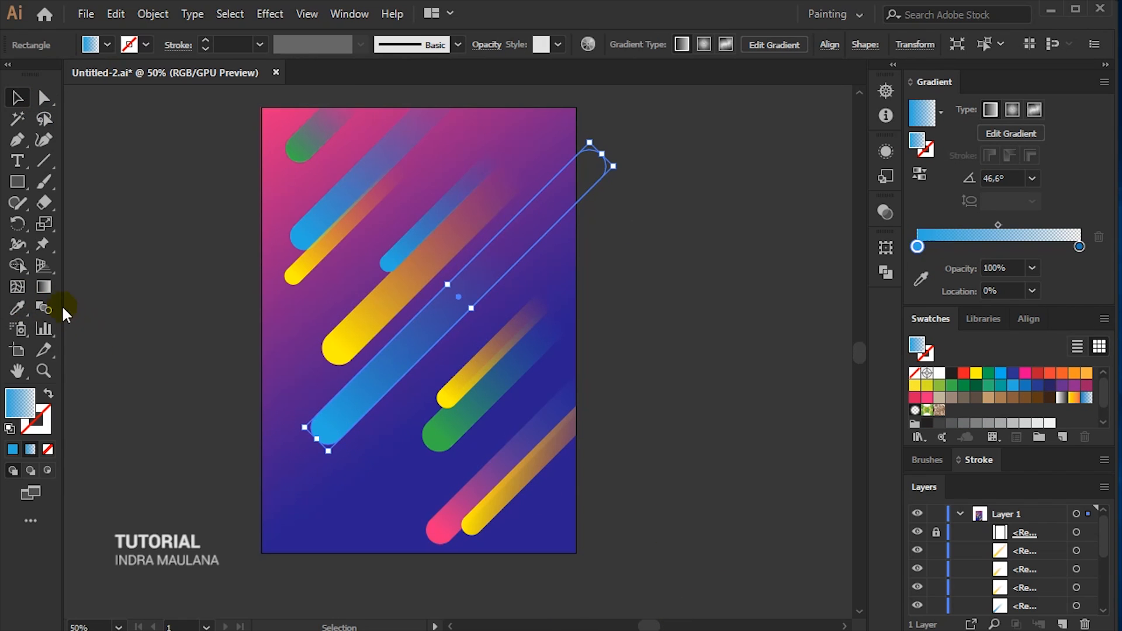
click(22, 310)
click(448, 523)
click(17, 98)
click(187, 196)
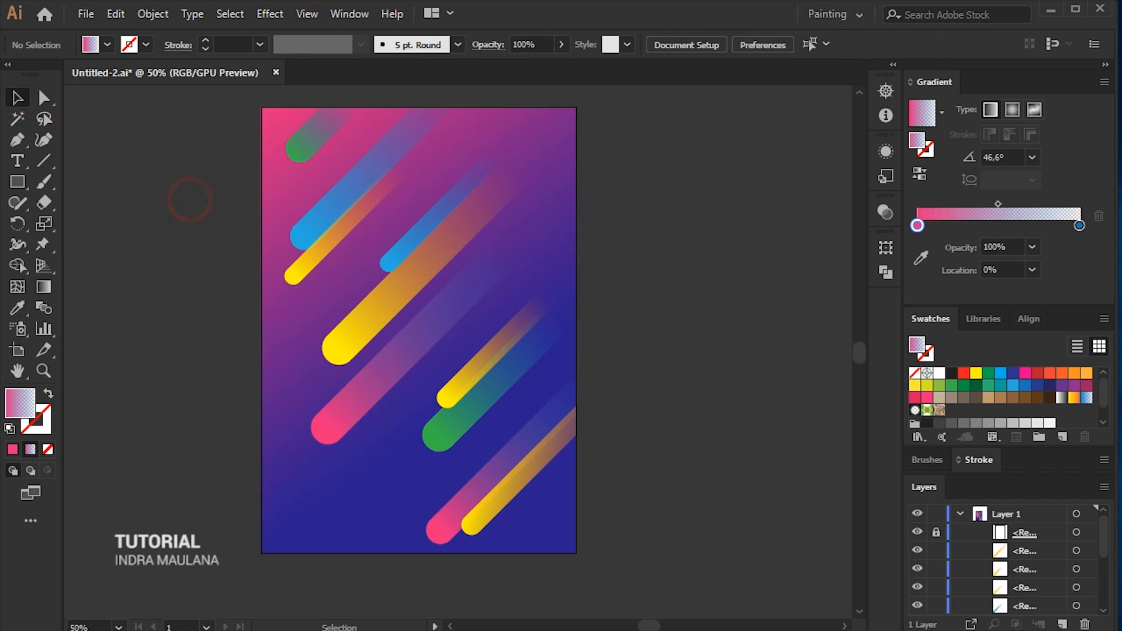
Select all the bars and duplicate the set twice, offsetting each copy toward the upper right of the poster.
scroll(664, 517, up, 4)
scroll(662, 518, down, 2)
drag(668, 508, 583, 448)
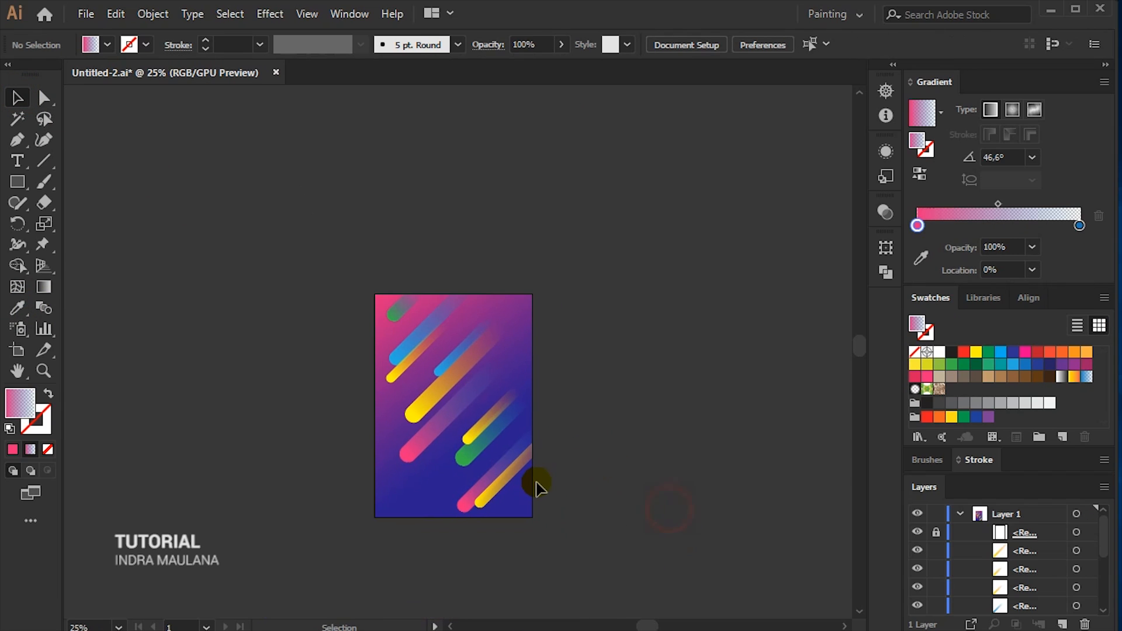
scroll(537, 484, up, 2)
drag(620, 407, 597, 411)
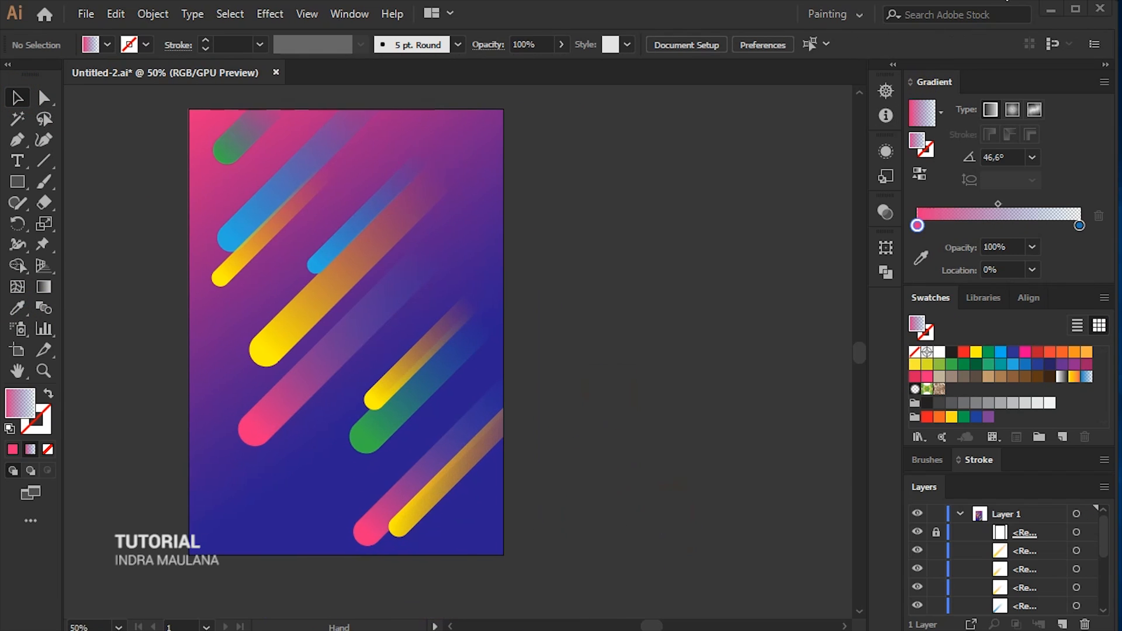
drag(727, 140, 771, 178)
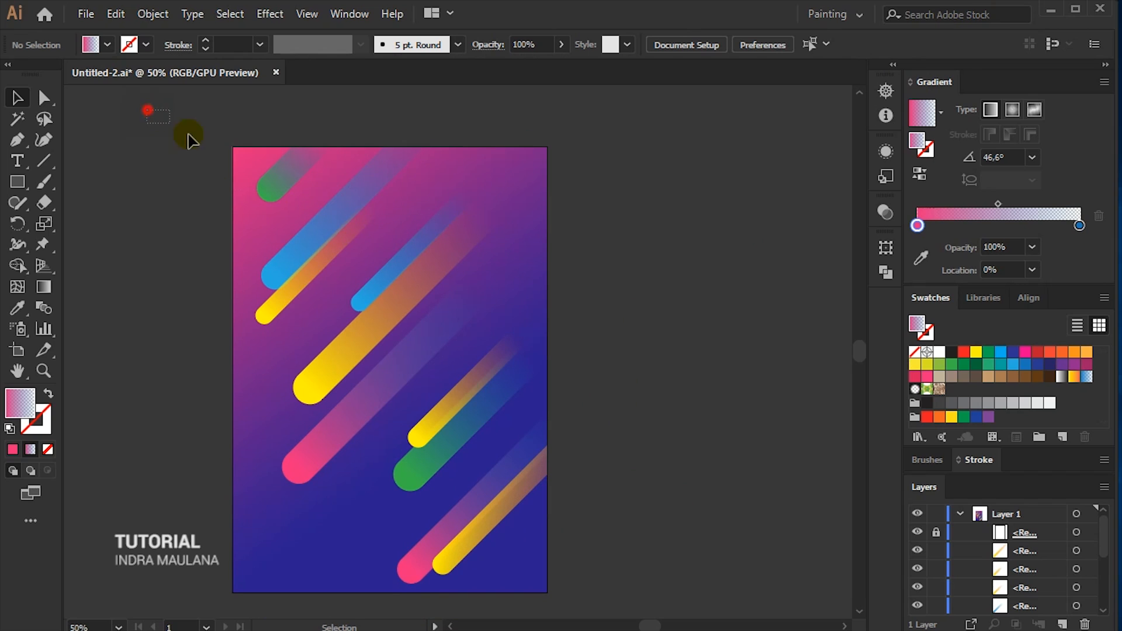
key(ctrl+a)
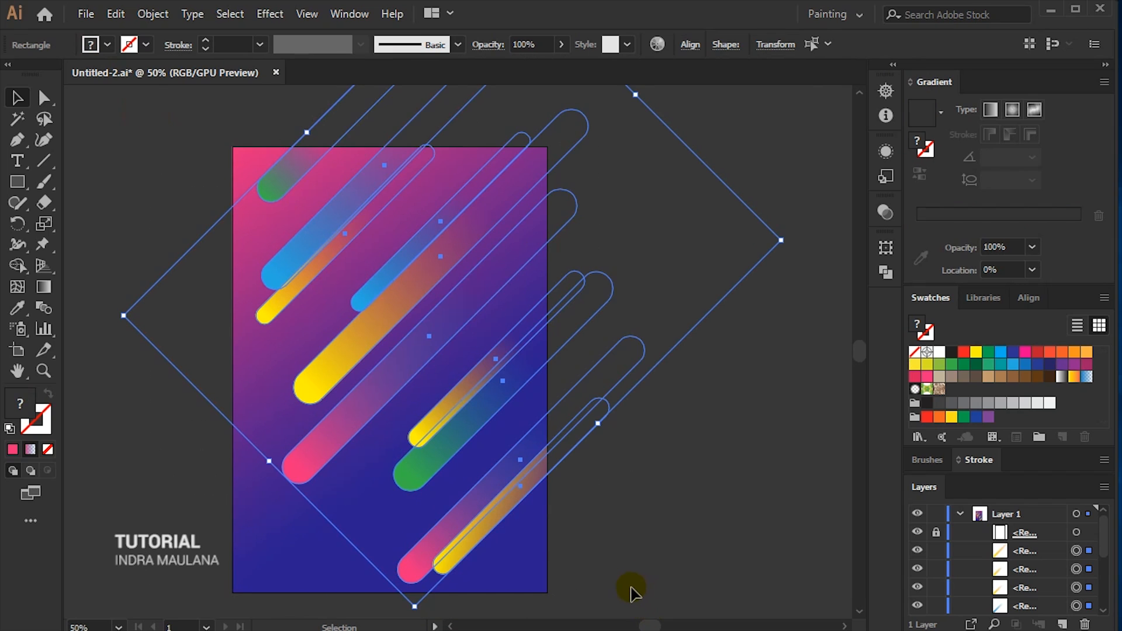
scroll(628, 592, down, 1)
drag(502, 429, 581, 371)
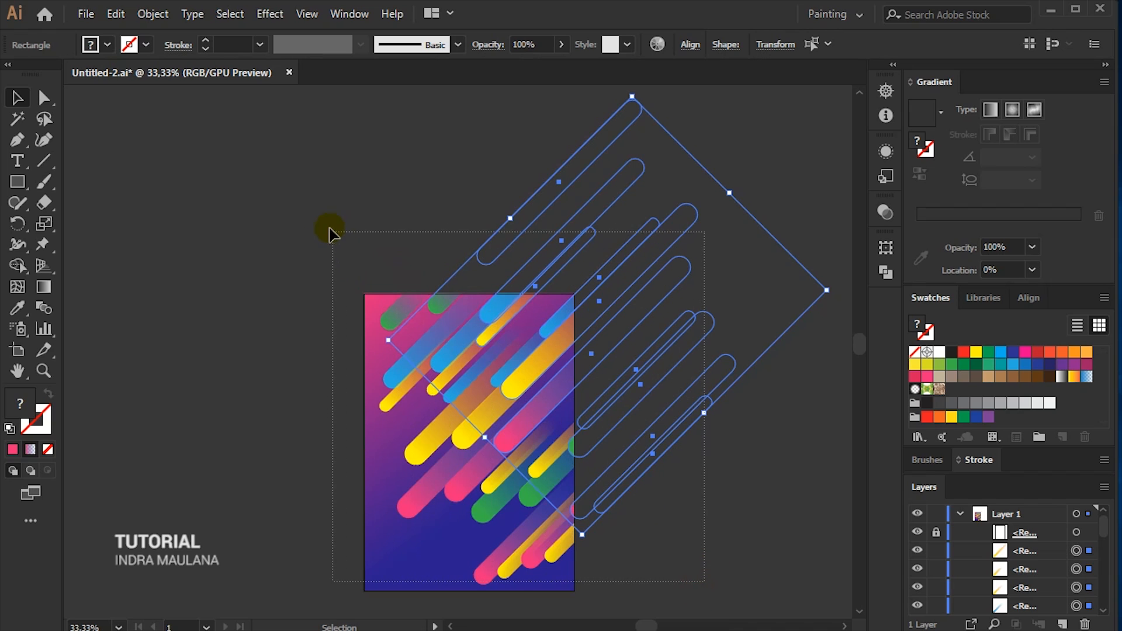
Group all the original and copied bars and shift the group slightly down and left over the poster.
key(ctrl+a)
right_click(526, 351)
click(571, 456)
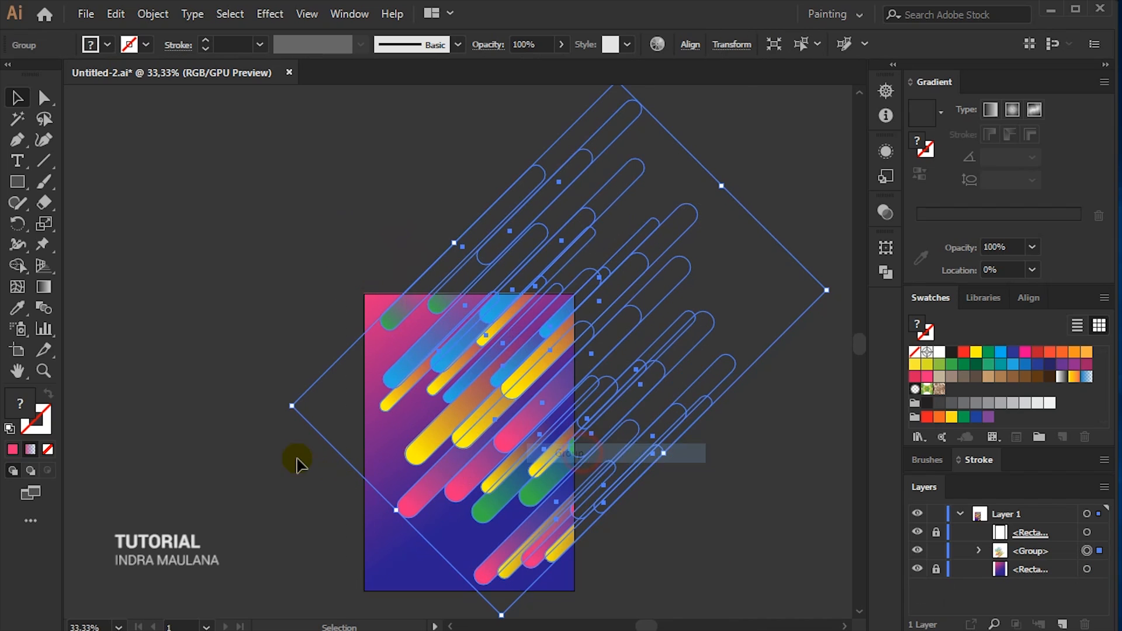
click(276, 444)
drag(272, 483, 223, 466)
drag(507, 334, 501, 351)
click(634, 529)
drag(647, 533, 630, 523)
Duplicate the bar group, placing the copy slightly lower and further left than the original.
drag(459, 366, 641, 626)
scroll(527, 548, up, 1)
drag(455, 287, 441, 334)
scroll(385, 579, down, 1)
scroll(386, 579, down, 1)
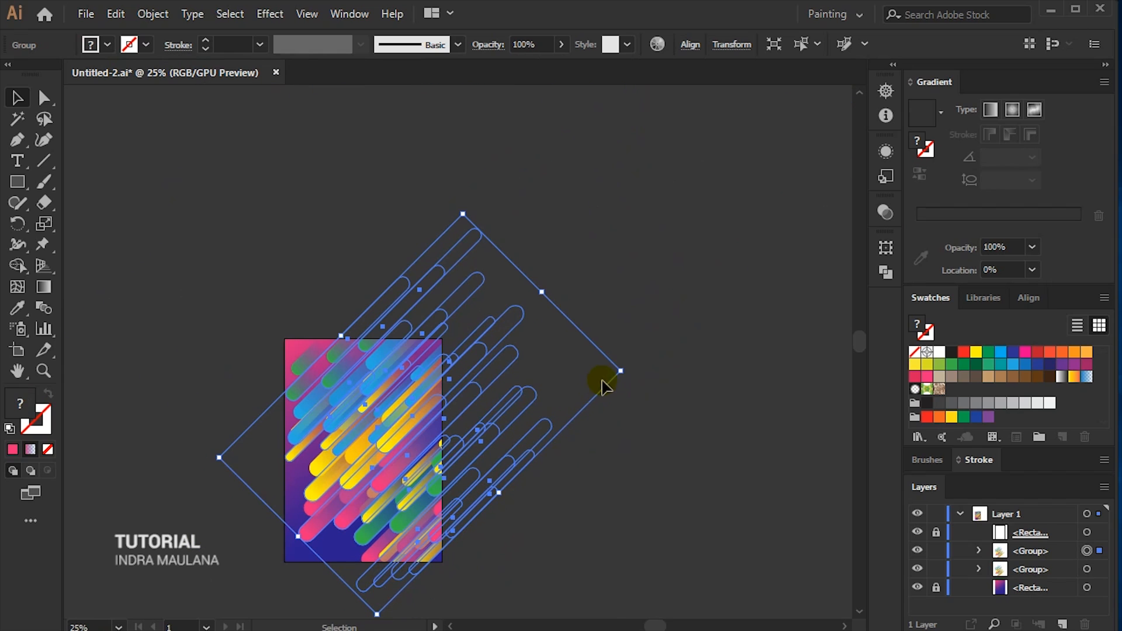
Scale the copied bar group down to about three quarters of its size.
drag(621, 373, 518, 380)
scroll(607, 377, up, 2)
drag(770, 270, 713, 270)
scroll(531, 426, down, 1)
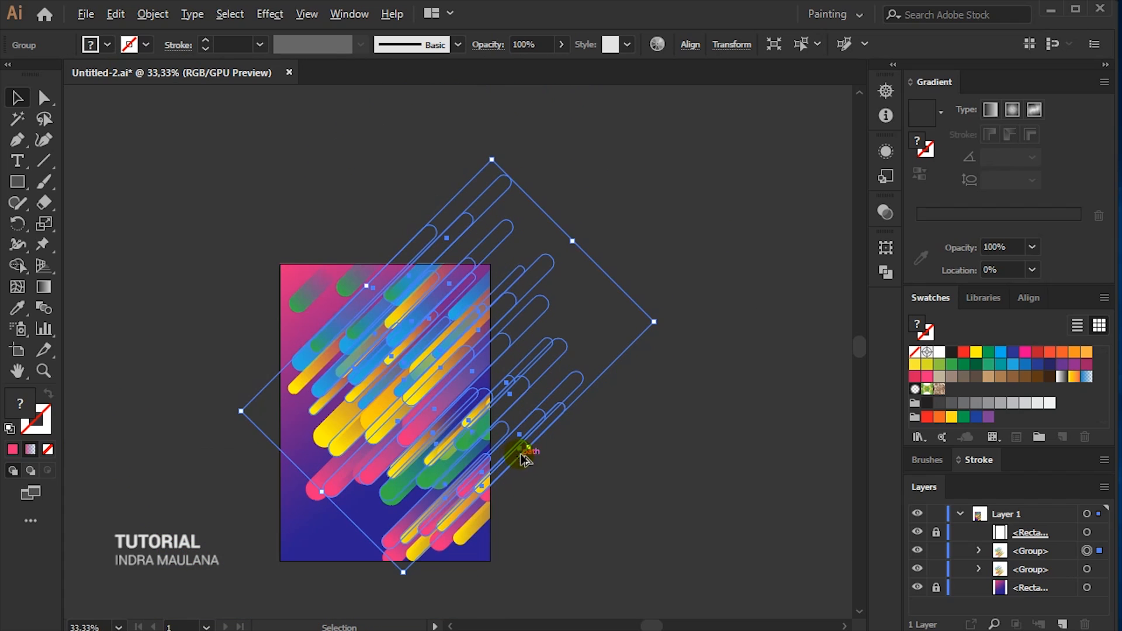
drag(530, 448, 546, 466)
click(596, 532)
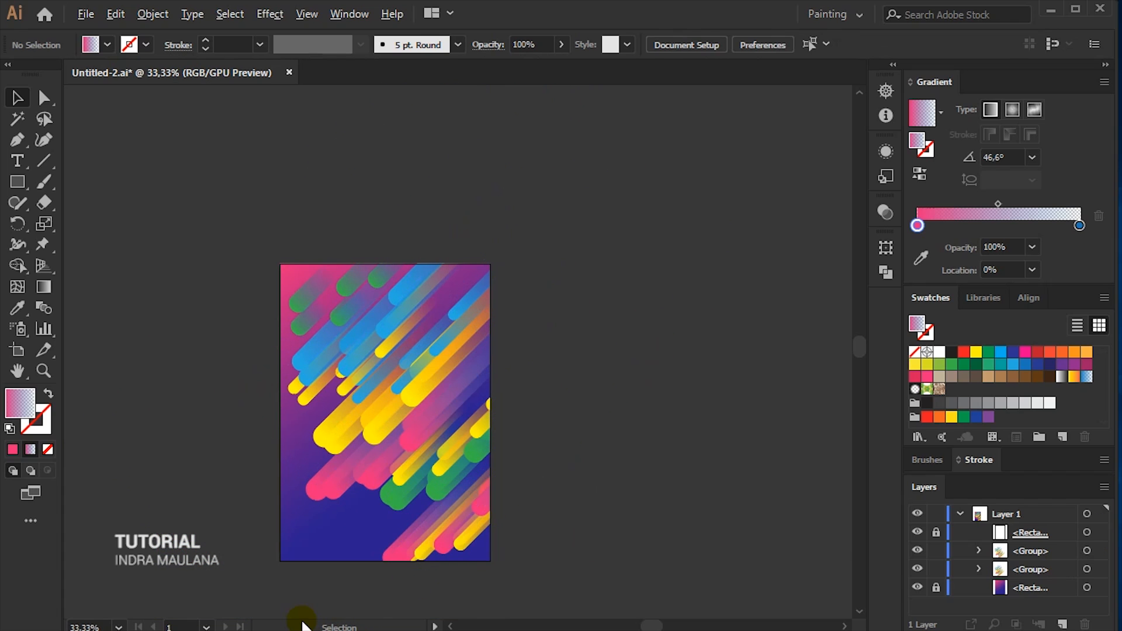
scroll(334, 581, up, 1)
key(ctrl+z)
Move the smaller bar group down and to the left across the poster.
click(188, 488)
drag(183, 505, 133, 526)
click(553, 368)
drag(538, 324, 501, 367)
Send the smaller bar group to the back and bring it forward one level, above the background and behind the other group.
right_click(451, 286)
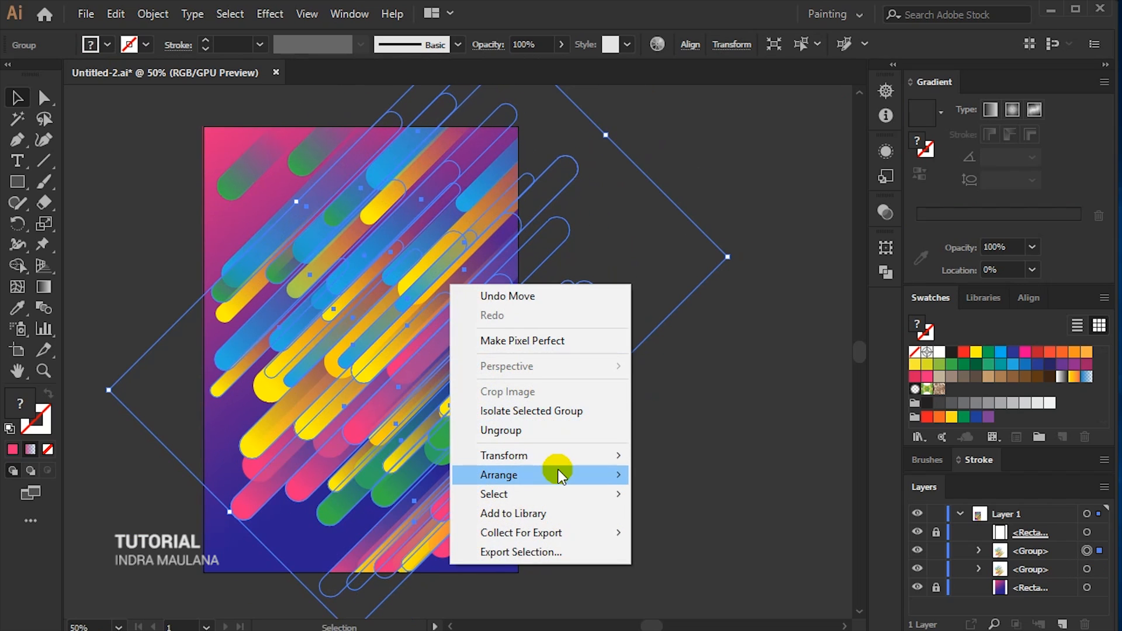
mouse_move(555, 474)
click(684, 533)
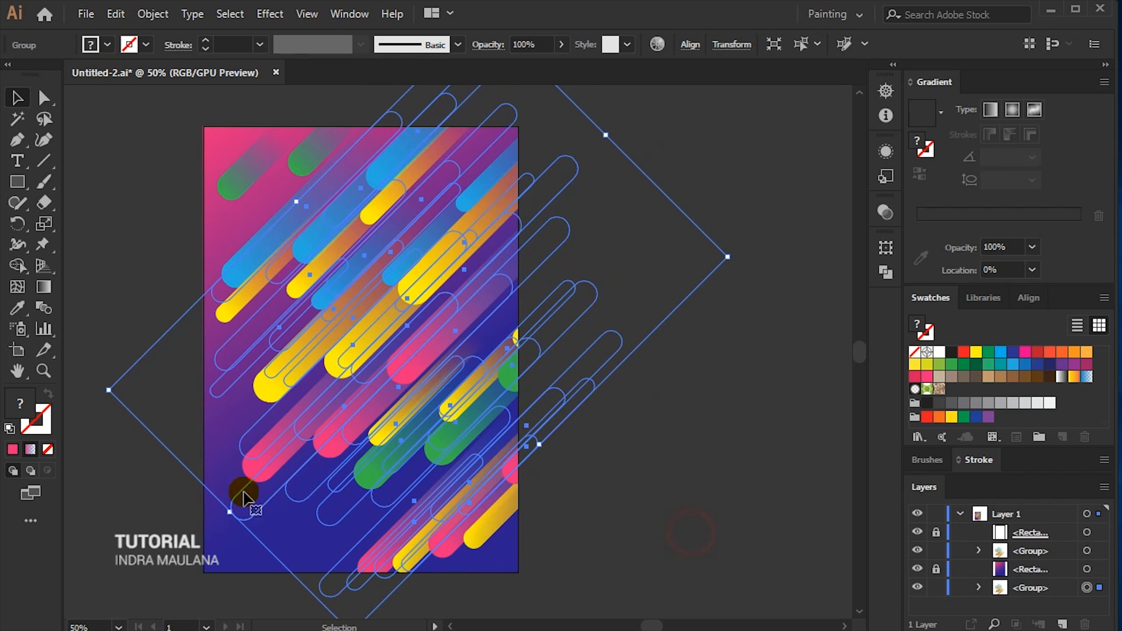
right_click(460, 349)
mouse_move(526, 536)
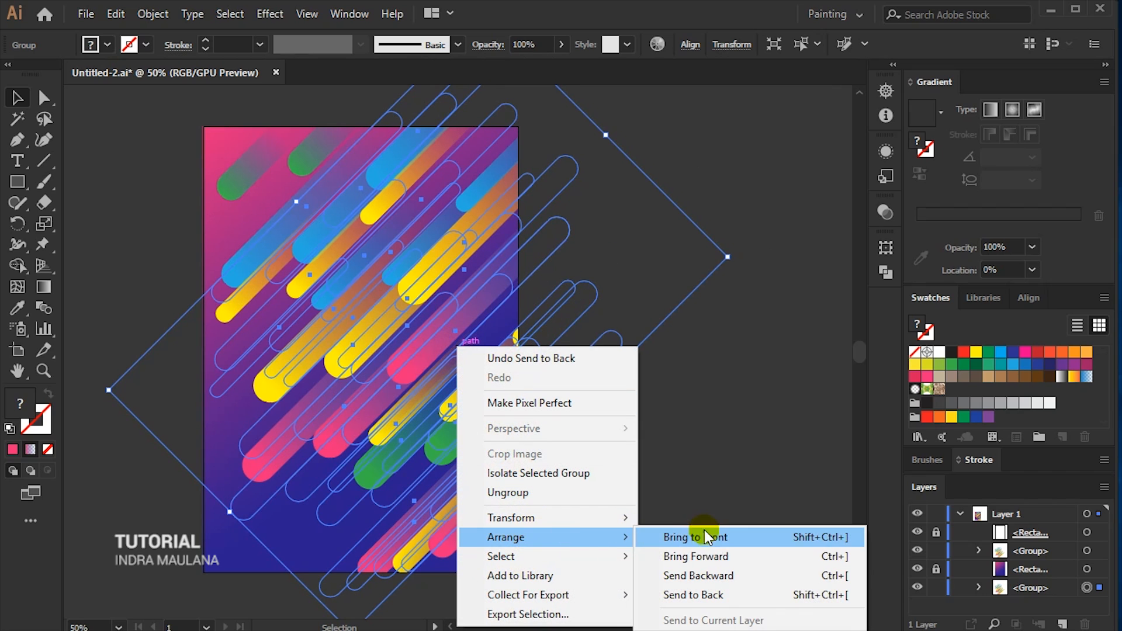
click(724, 557)
click(711, 459)
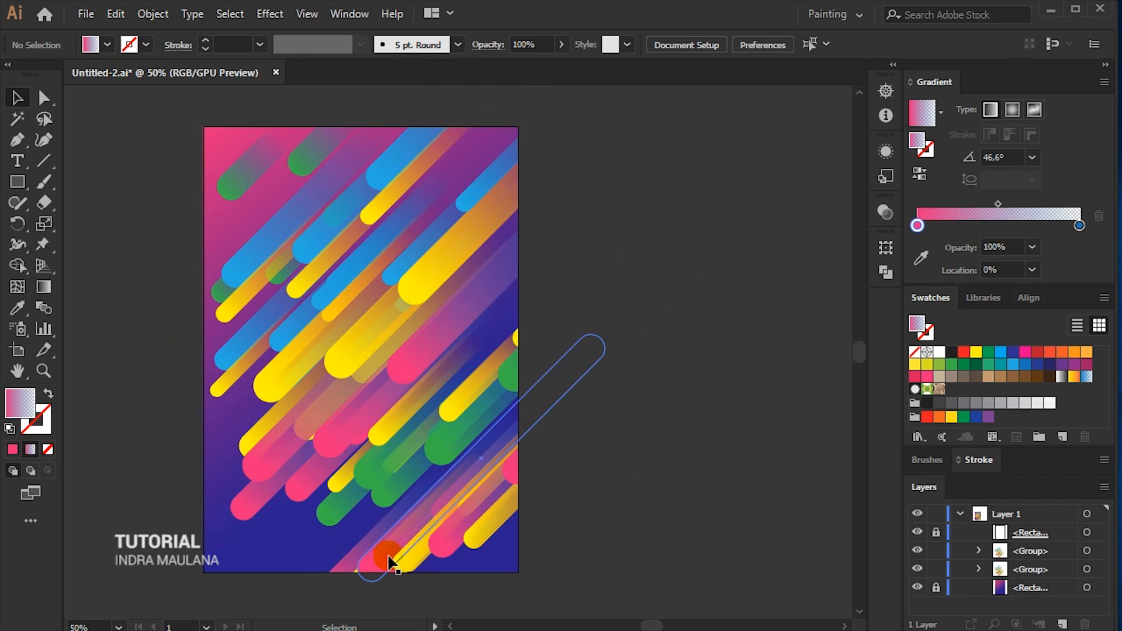
Move the front bar group slightly up and to the left on the poster.
click(381, 560)
drag(383, 564, 371, 526)
key(z)
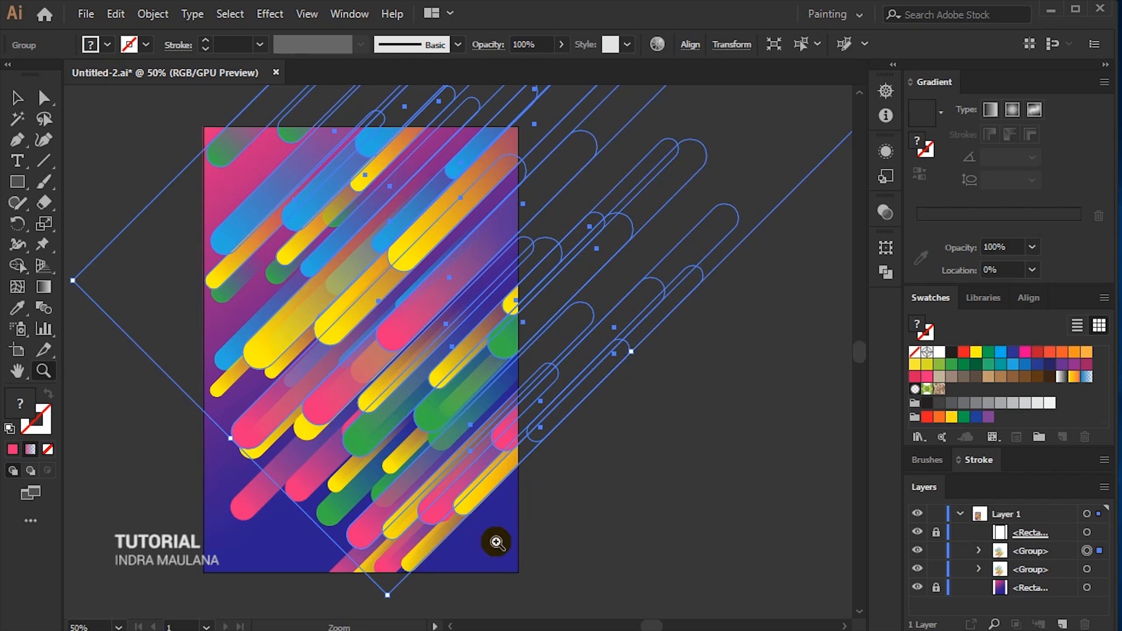
Move the front bar group slightly down and to the right on the poster.
click(692, 515)
key(ctrl+z)
scroll(658, 550, down, 1)
drag(498, 476, 738, 529)
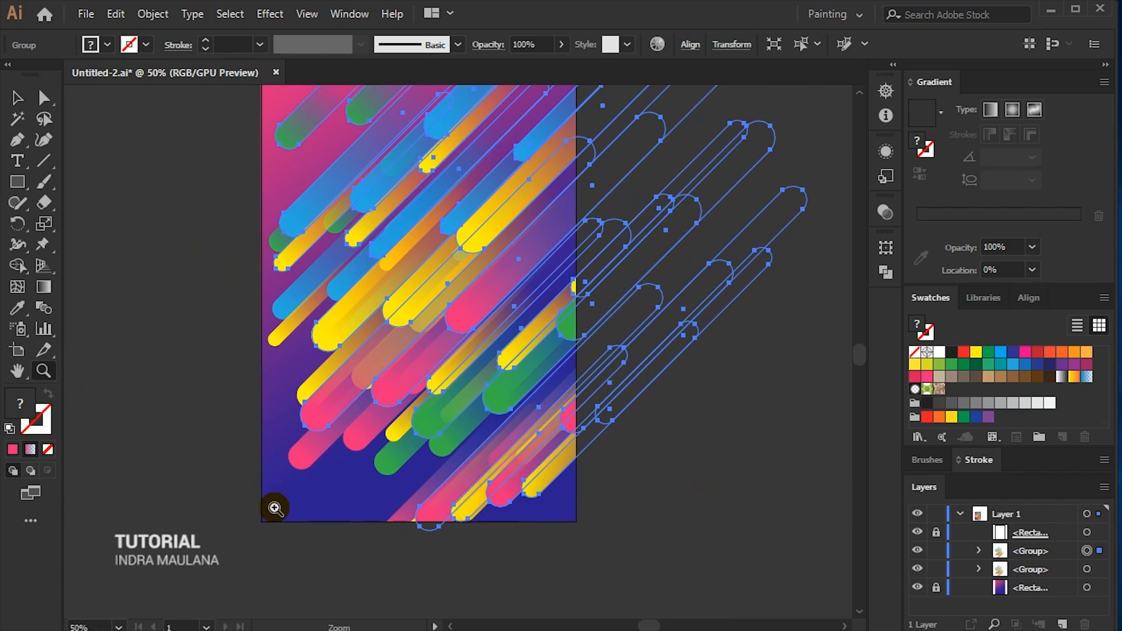
click(302, 466)
click(21, 96)
drag(277, 190, 100, 407)
drag(188, 476, 177, 405)
scroll(192, 574, down, 1)
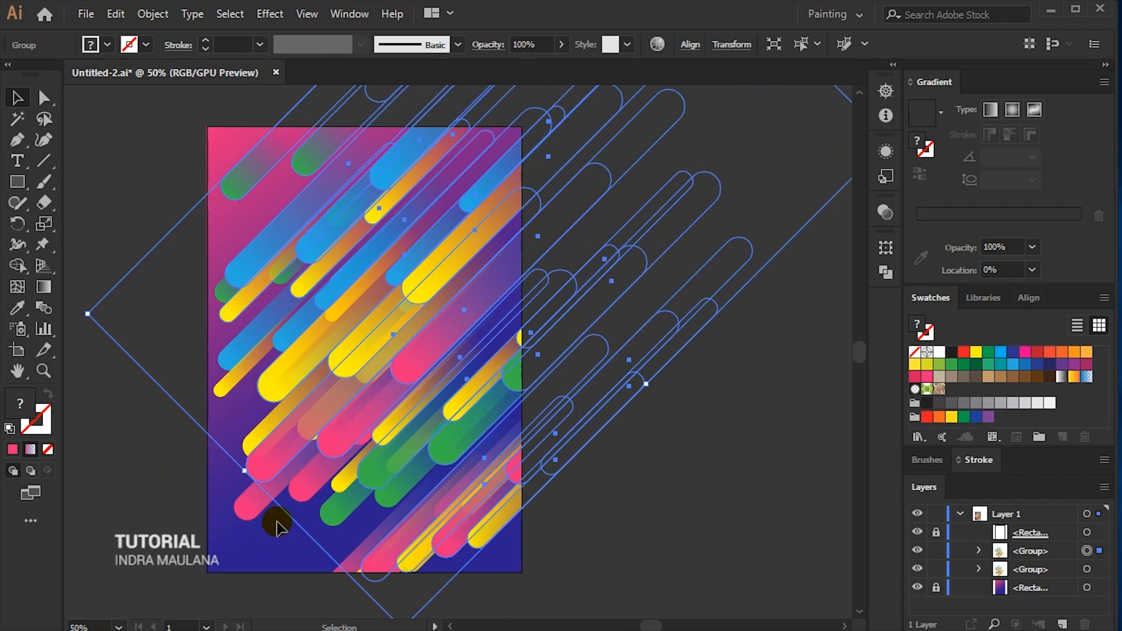
Nudge the rear bar group upward in large increments so its bars sit between those of the front group.
click(145, 587)
click(254, 514)
key(shift+Up)
key(shift+Up)
key(shift+Up)
key(shift+Up)
key(shift+Up)
key(shift+Up)
key(shift+Up)
key(shift+Up)
key(shift+Up)
key(shift+Up)
key(shift+Up)
key(shift+Up)
key(shift+Up)
key(shift+Up)
key(shift+Up)
key(shift+Up)
key(shift+Up)
key(shift+Up)
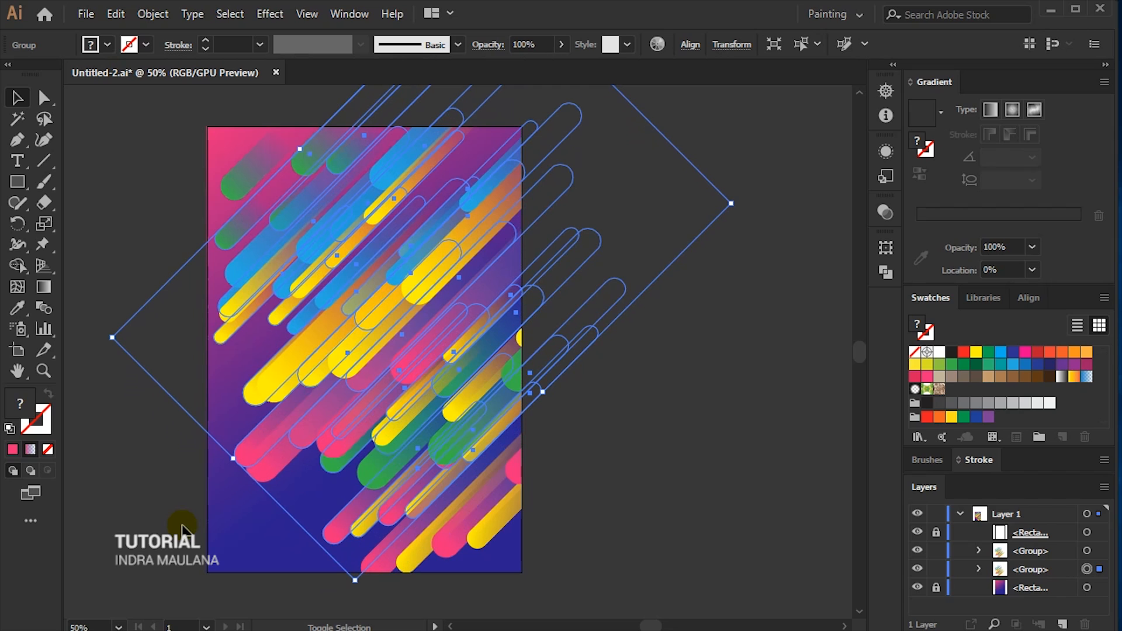
key(shift+Down)
key(shift+Down)
key(shift+Down)
key(shift+Down)
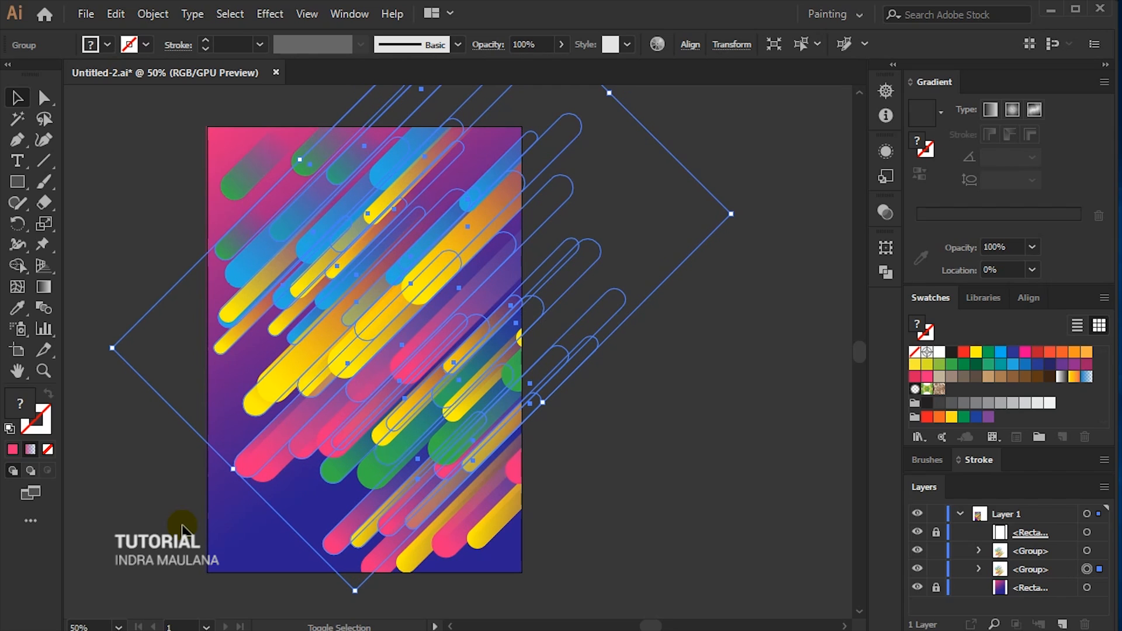
key(shift+Up)
key(shift+Up)
key(shift+Up)
key(shift+Up)
key(shift+Up)
key(shift+Up)
key(shift+Up)
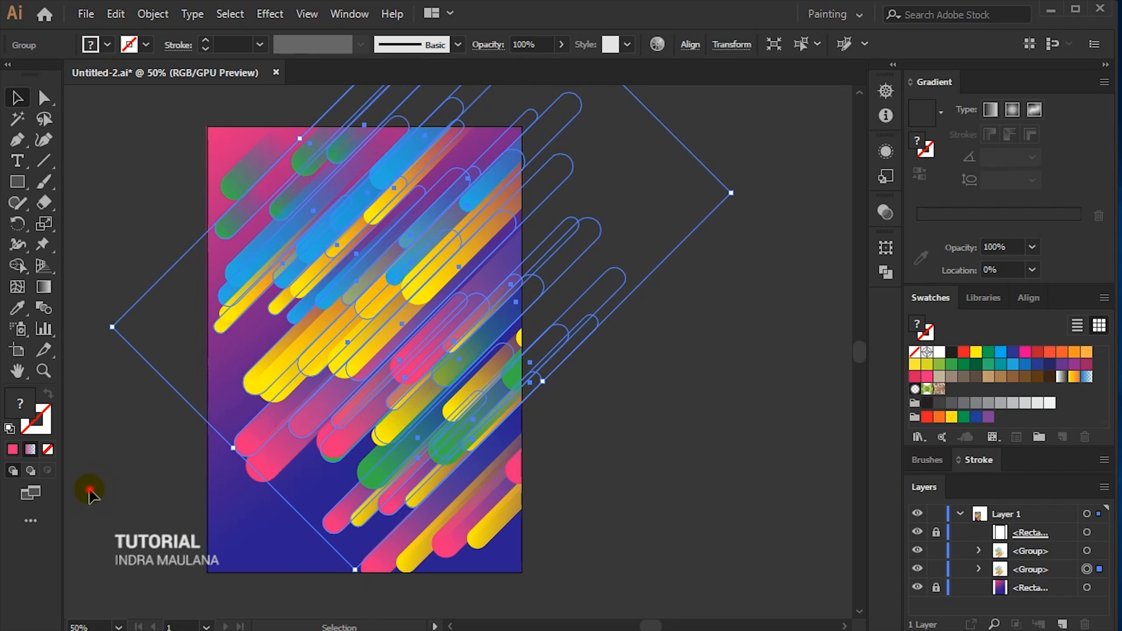
click(90, 493)
key(ctrl+0)
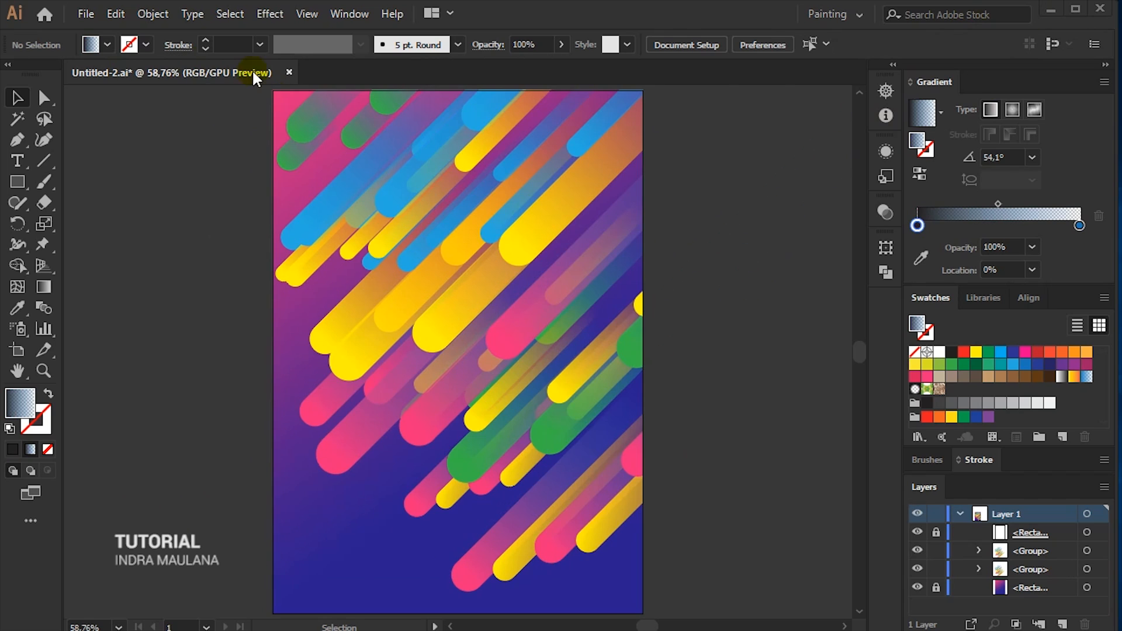
Unlock all locked objects in the poster.
click(153, 14)
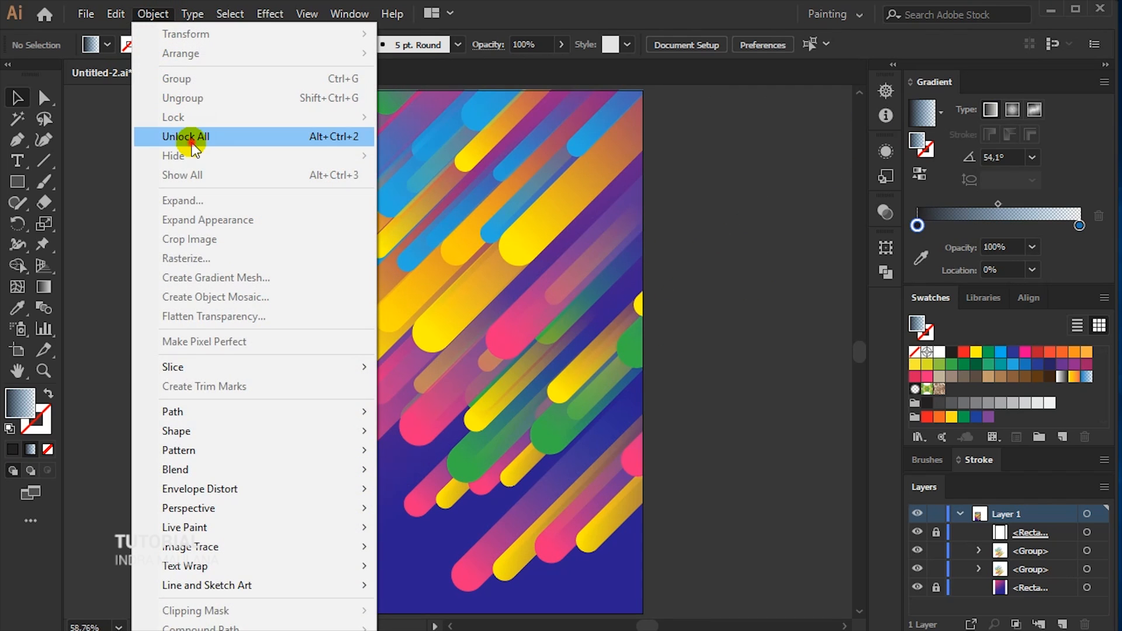
click(181, 136)
click(168, 224)
Redirect the background rectangle's gradient to run diagonally from pink at the poster's lower-left corner to blue toward the upper right.
scroll(187, 245, down, 1)
click(303, 430)
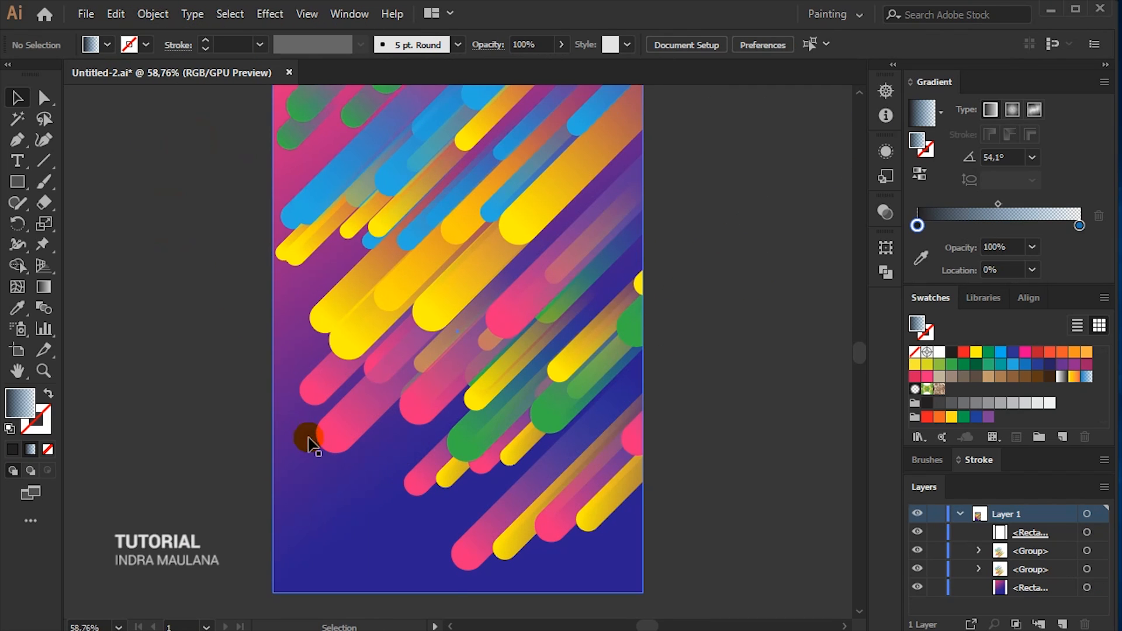
scroll(315, 500, down, 1)
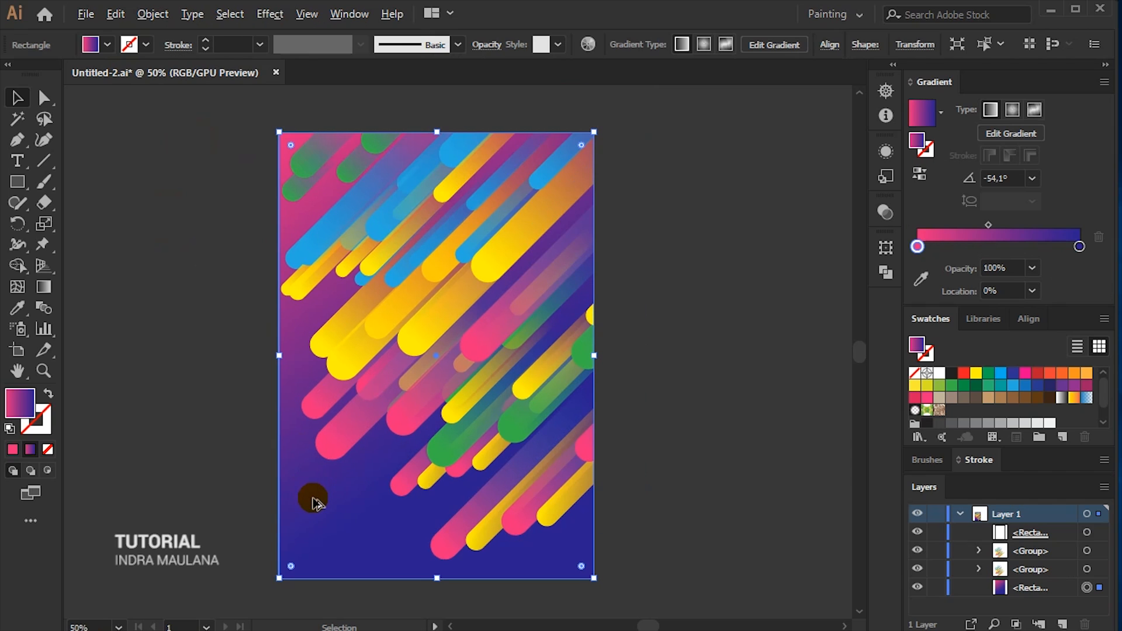
click(44, 287)
scroll(266, 461, down, 1)
drag(292, 540, 410, 401)
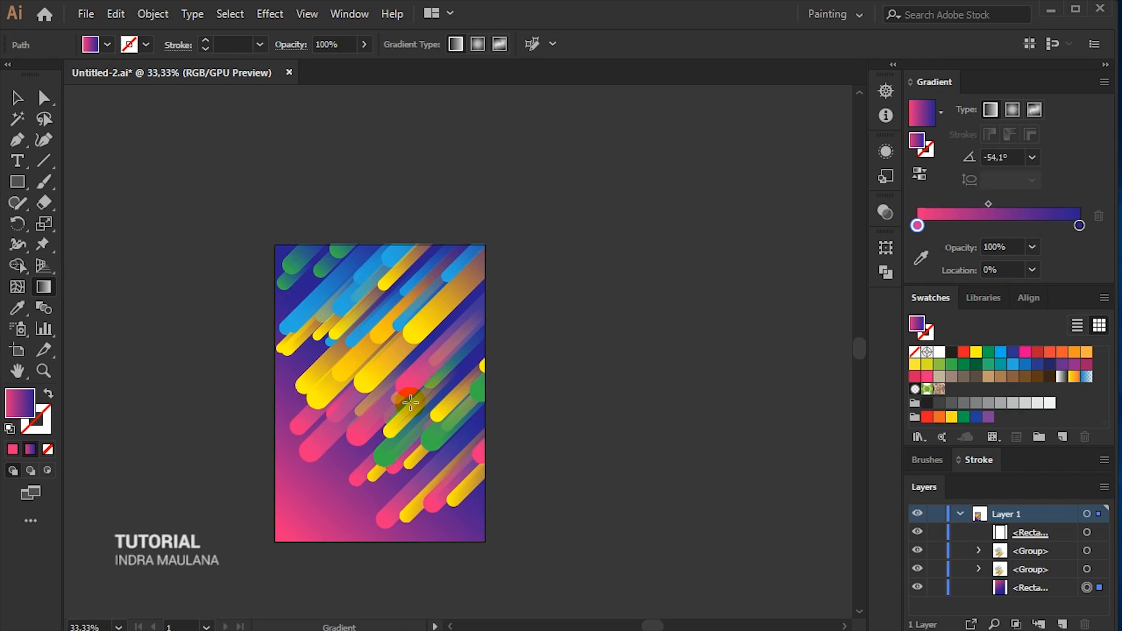
drag(417, 398, 409, 404)
click(18, 98)
click(225, 228)
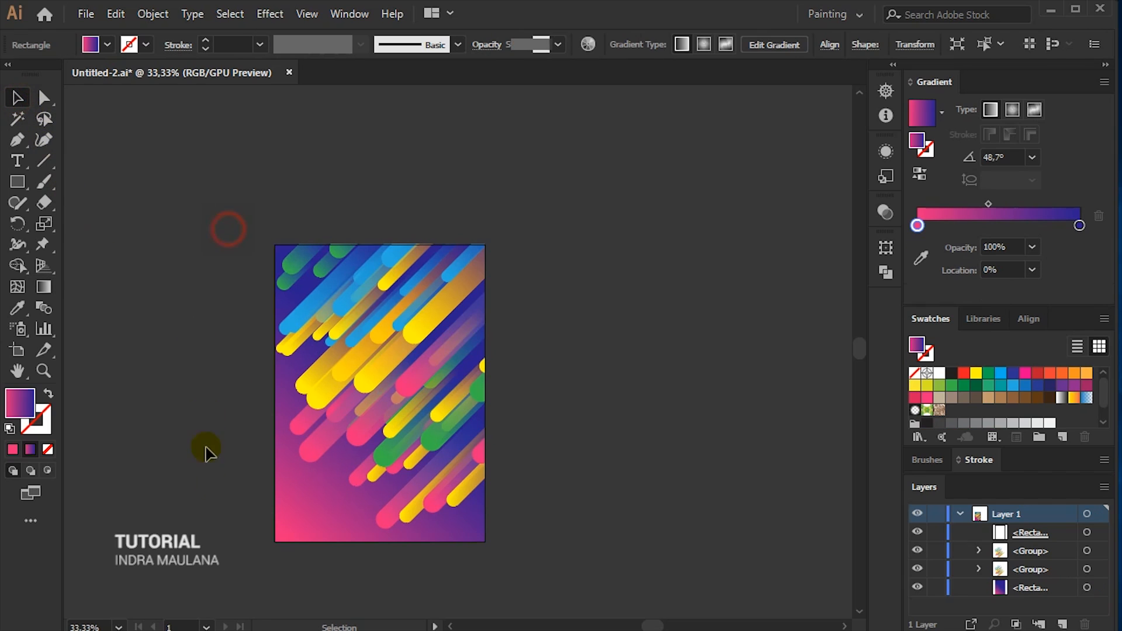
scroll(208, 479, up, 2)
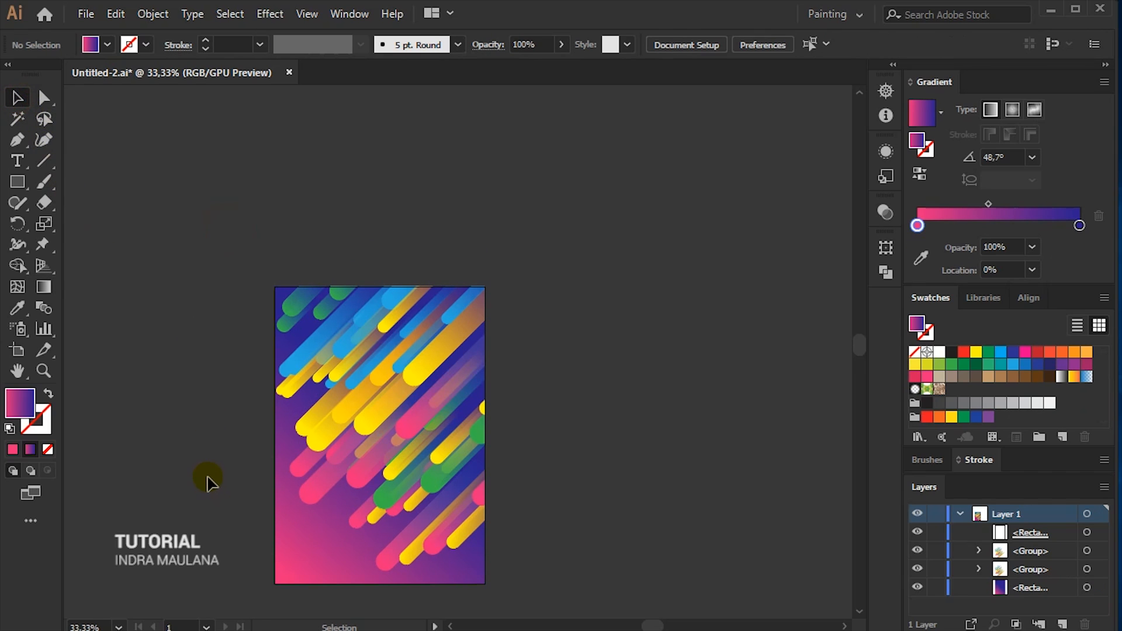
scroll(208, 480, down, 3)
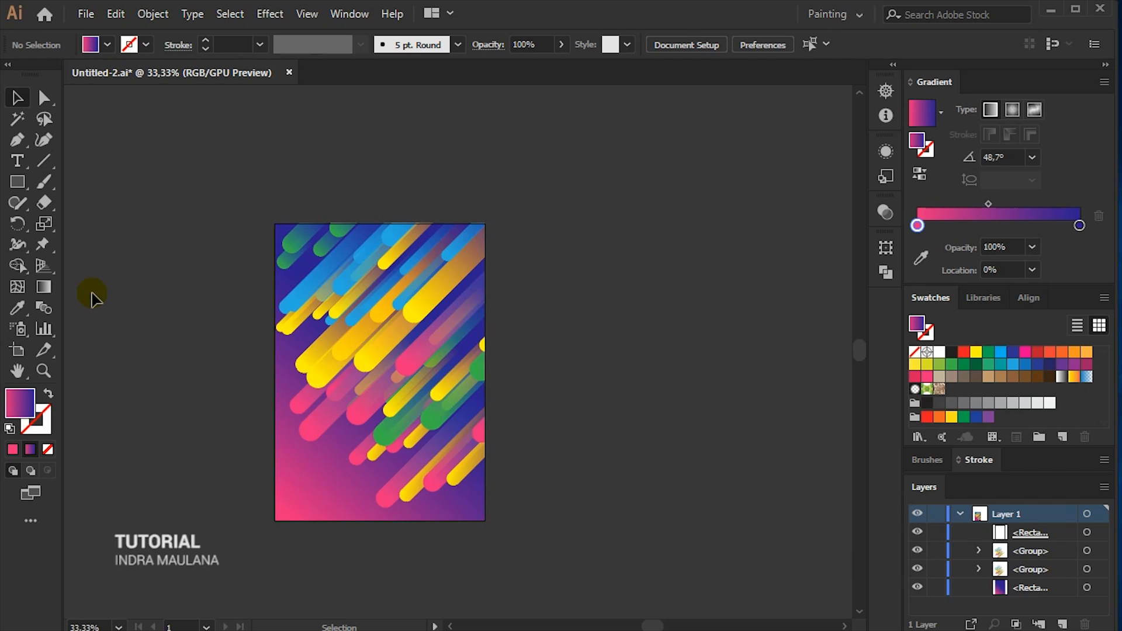
Copy the background rectangle and paste the duplicate directly in front of it.
drag(291, 478, 332, 540)
key(ctrl+z)
click(115, 14)
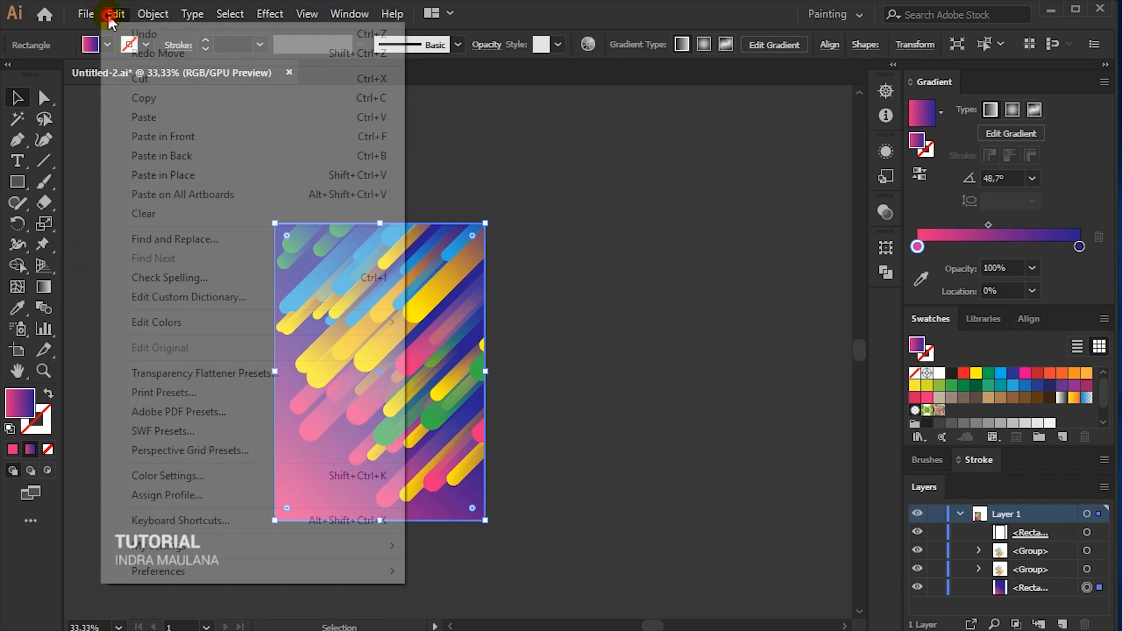
click(142, 97)
click(115, 14)
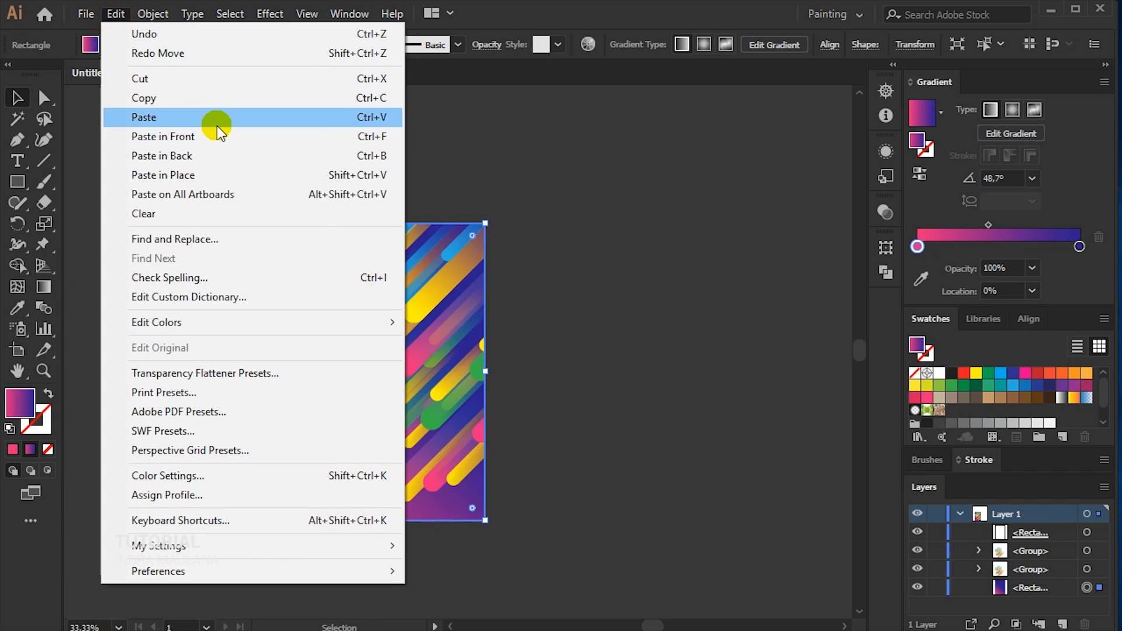
click(248, 138)
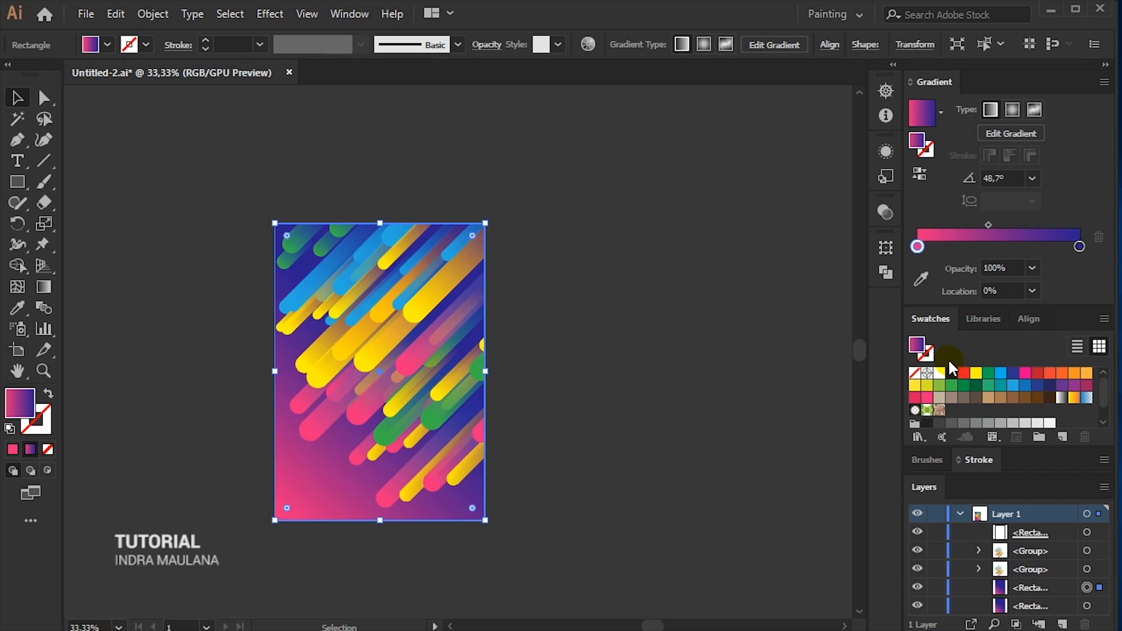
Give the duplicate rectangle the bars' fading blue gradient and recolor its opaque stop with the dark blue swatch.
click(311, 297)
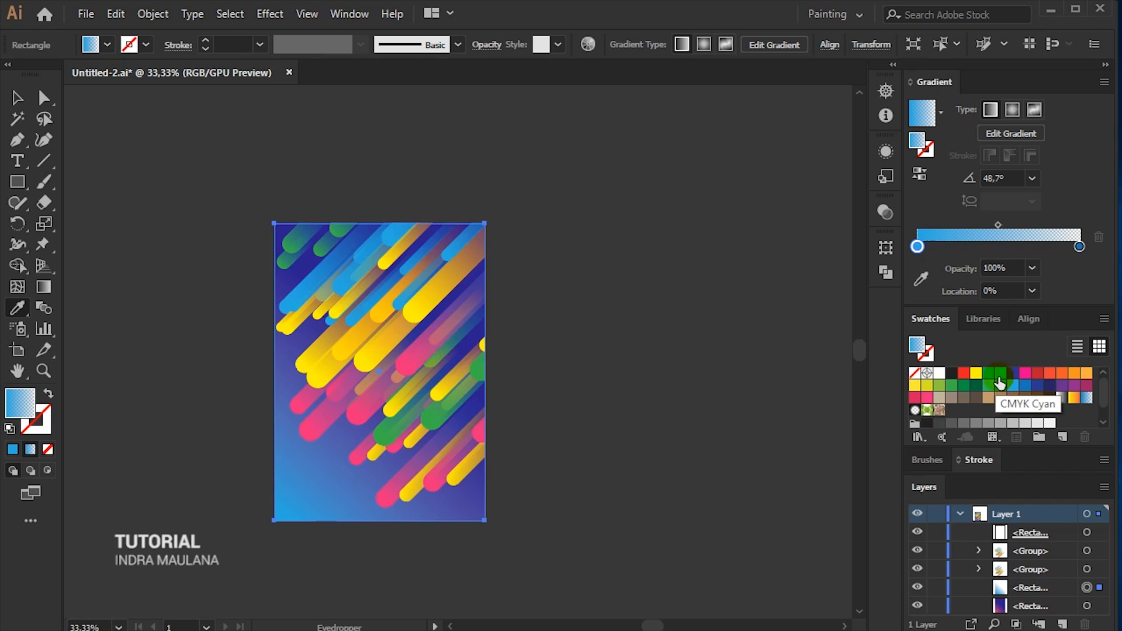
drag(1051, 389, 915, 301)
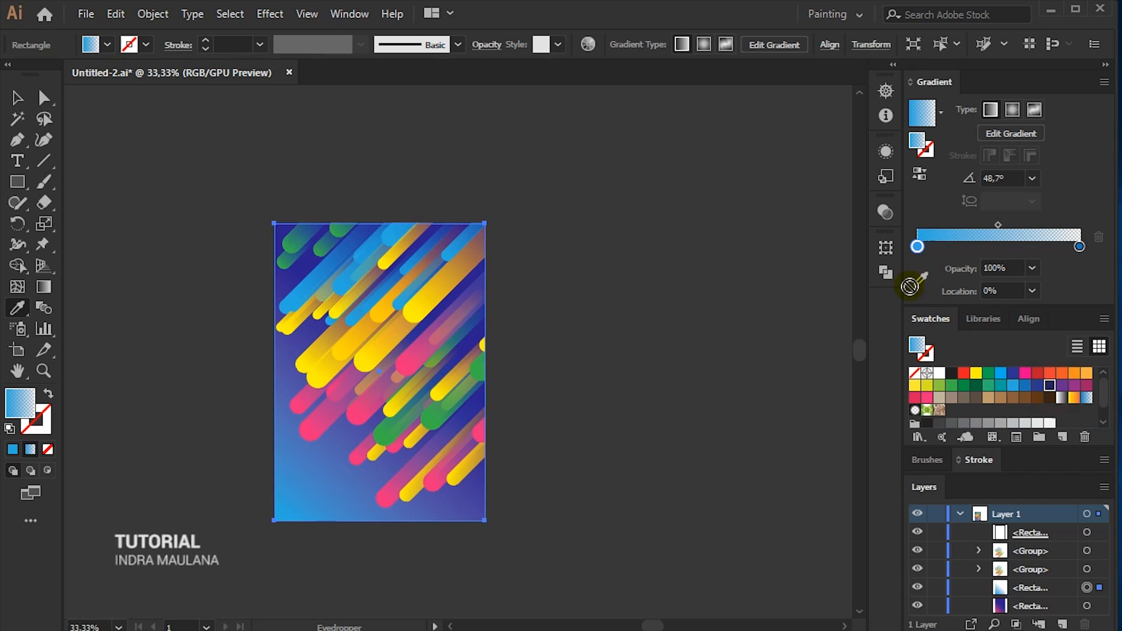
drag(921, 253, 919, 249)
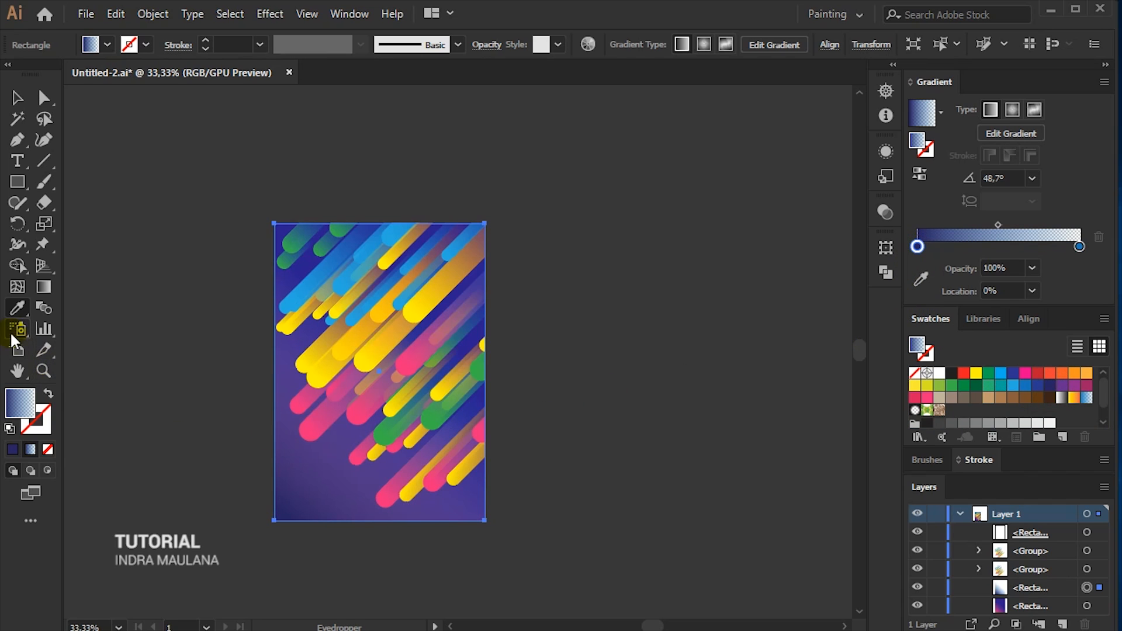
Run the duplicate rectangle's fading gradient from dark blue at the poster's upper right to transparent toward the lower left.
click(42, 289)
drag(445, 236, 371, 326)
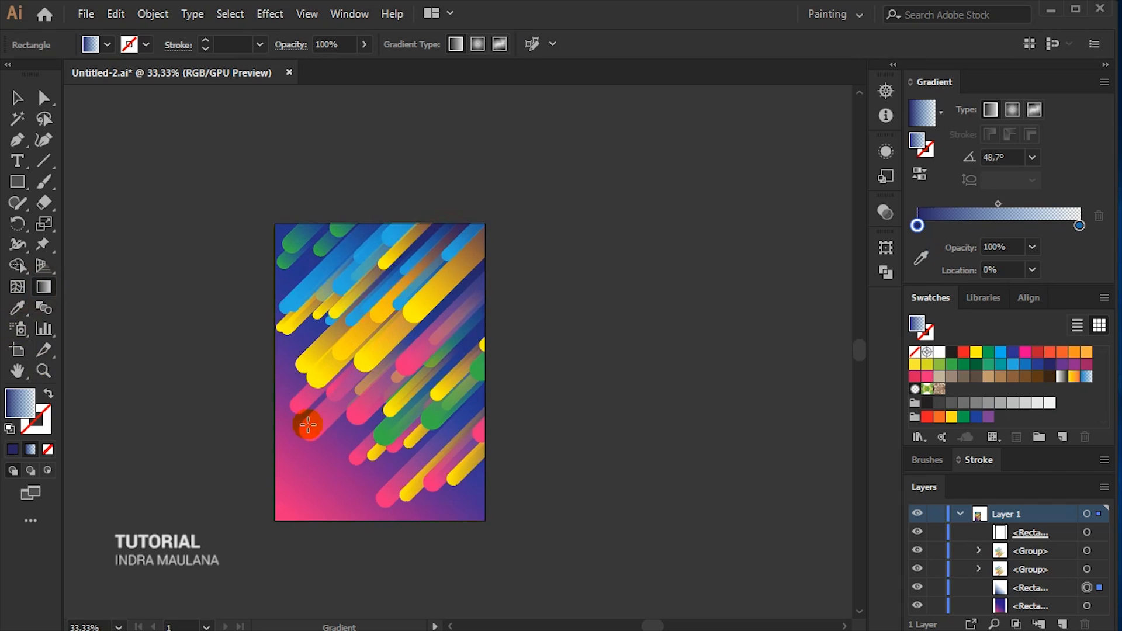
drag(315, 423, 315, 422)
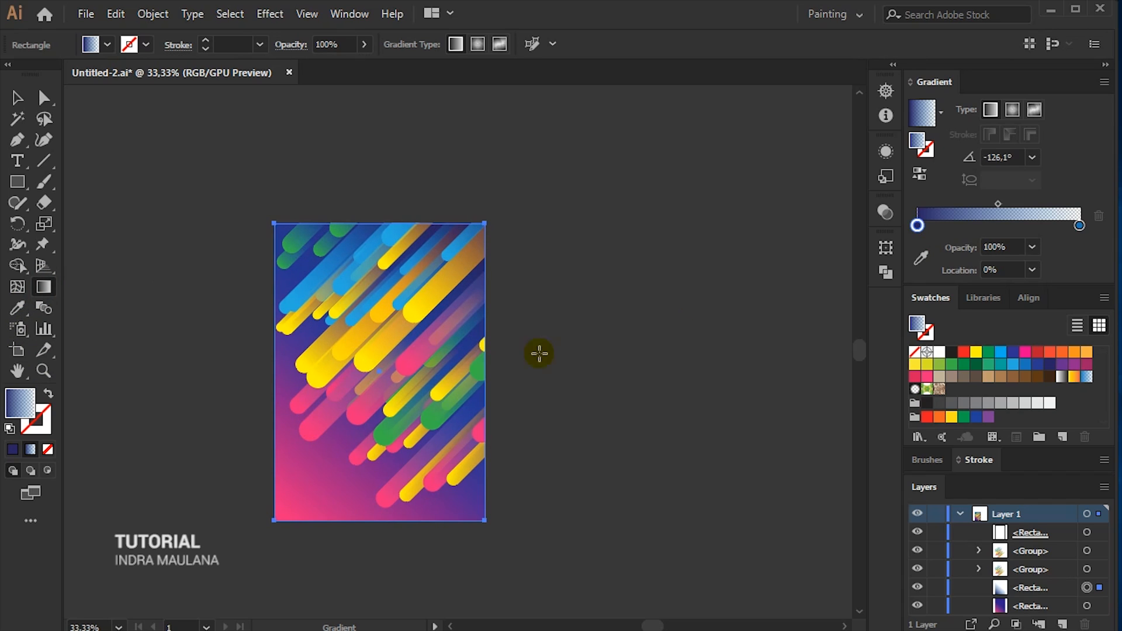
Recolor the transparent end stop of the duplicate rectangle's gradient with the light blue swatch, keeping the start stop dark blue.
mouse_move(1079, 225)
mouse_down()
mouse_move(1027, 225)
mouse_move(1080, 226)
mouse_up()
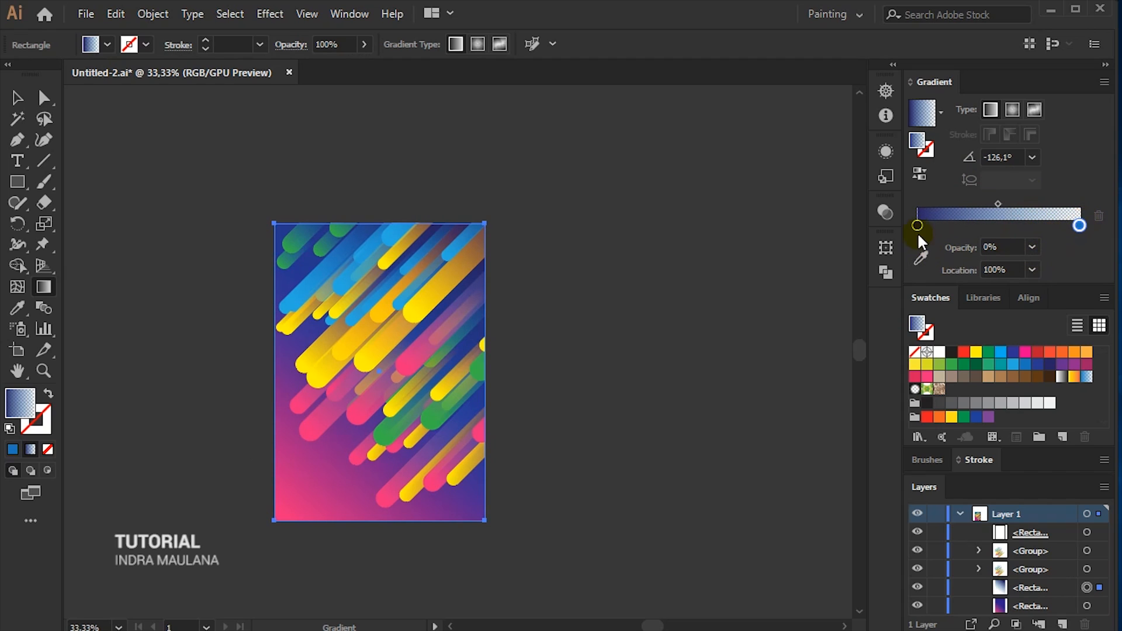
drag(1013, 364, 925, 278)
drag(919, 227, 922, 232)
click(1079, 225)
drag(1013, 371, 1079, 226)
Try the light blue gradient stop at 100% opacity with redrawn gradient directions, and undo these changes.
click(1032, 248)
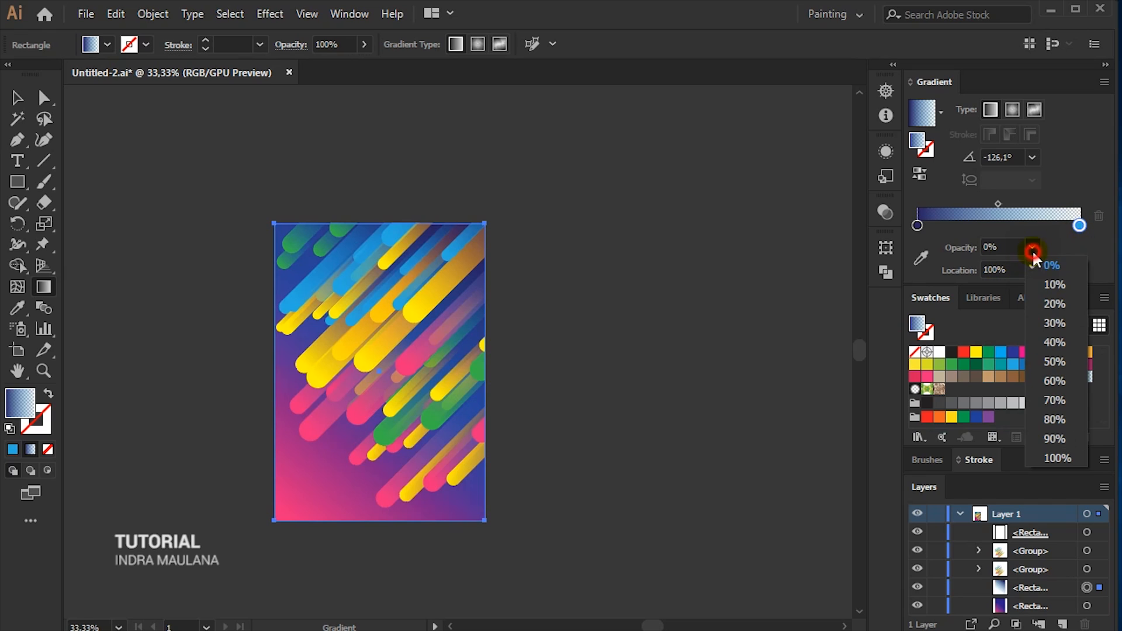
click(1055, 459)
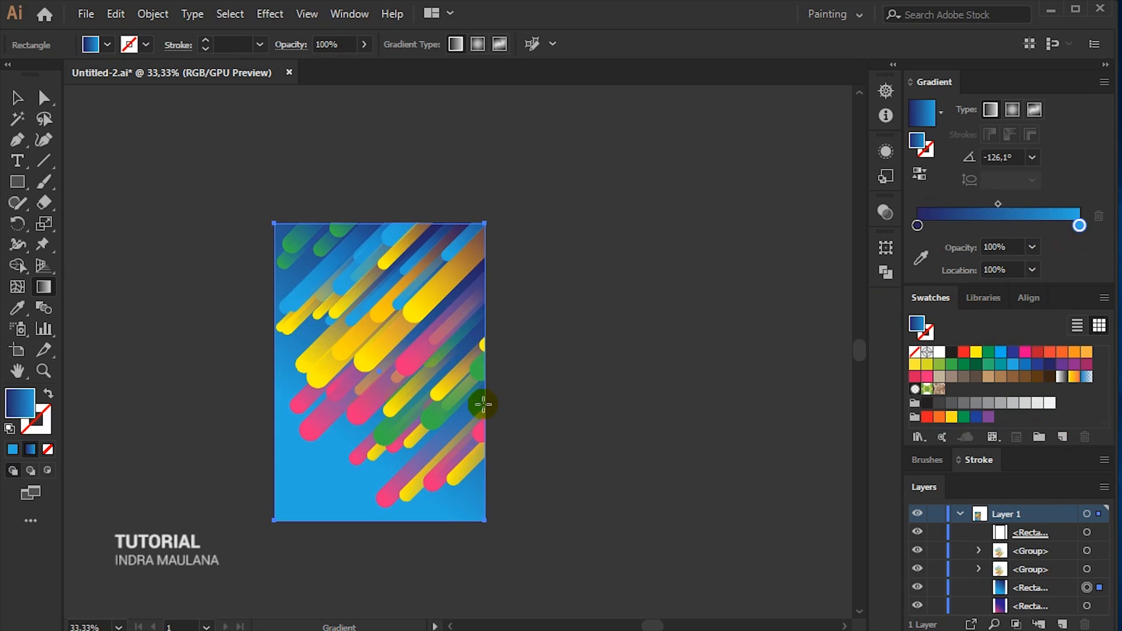
drag(321, 474, 441, 260)
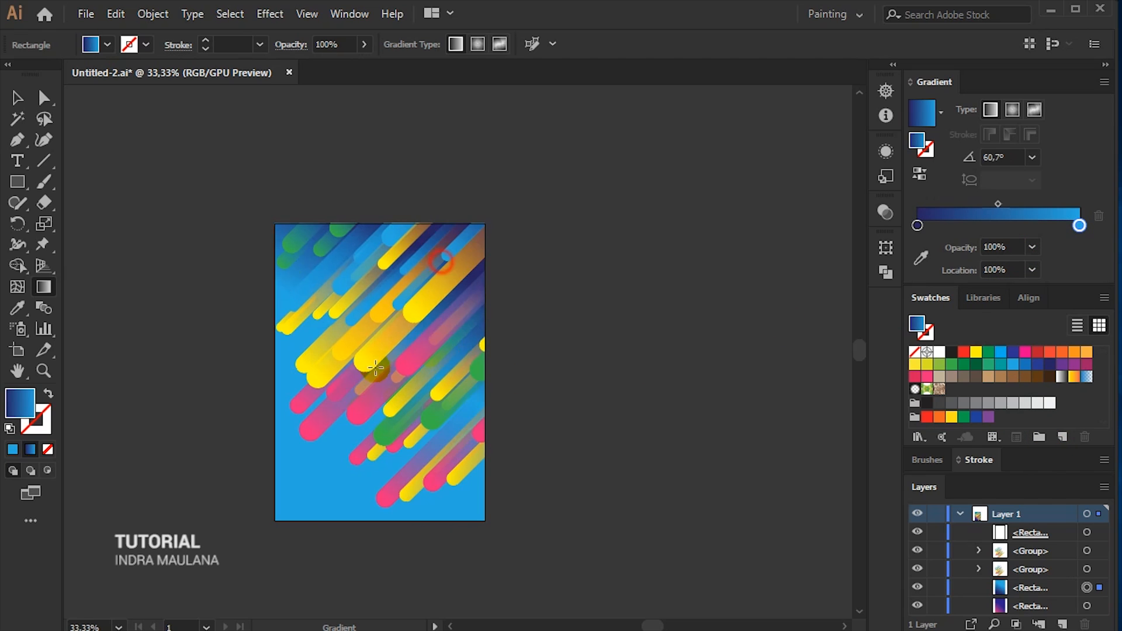
drag(324, 399, 315, 407)
key(ctrl+z)
key(ctrl+z)
key(ctrl+z)
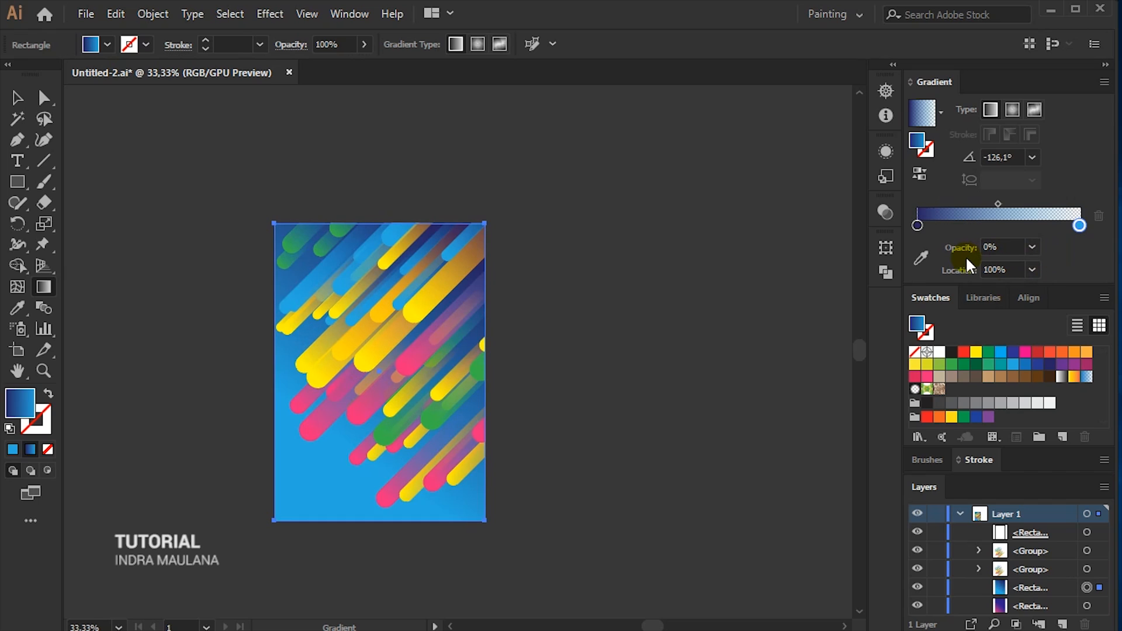
mouse_move(326, 478)
mouse_down()
mouse_move(455, 268)
mouse_move(351, 403)
mouse_move(468, 251)
mouse_move(358, 435)
mouse_up()
key(ctrl+z)
Redraw the duplicate rectangle's fading gradient diagonally from dark blue near the poster's right edge to transparent at the lower middle, and deselect it.
drag(473, 307, 341, 458)
drag(462, 367, 356, 485)
drag(491, 305, 355, 461)
key(ctrl+h)
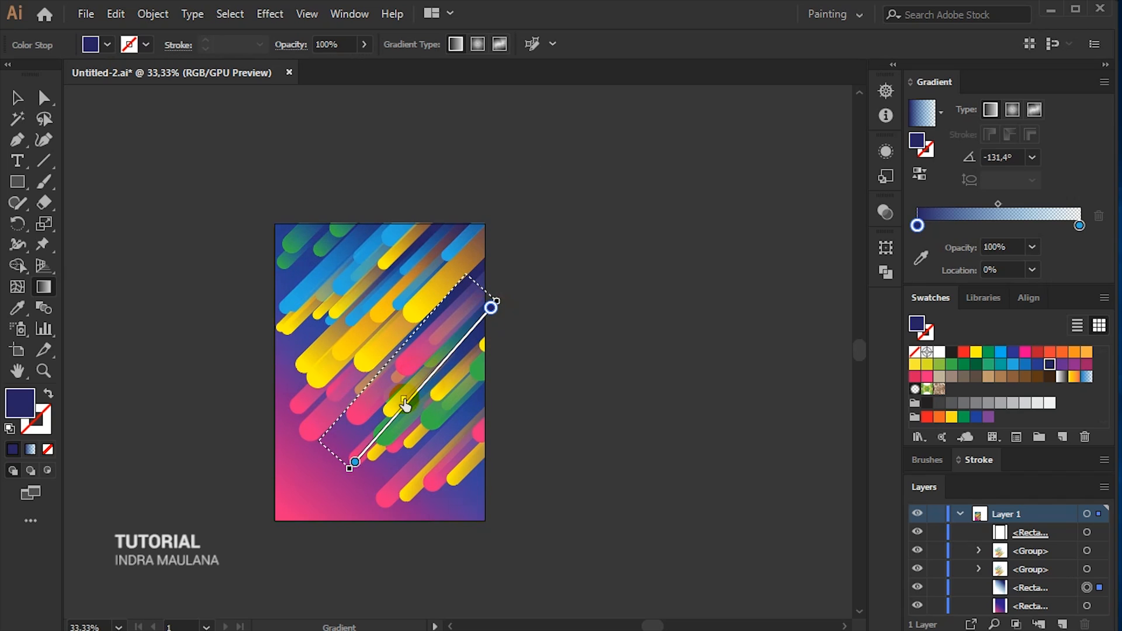
click(97, 178)
click(18, 98)
click(160, 255)
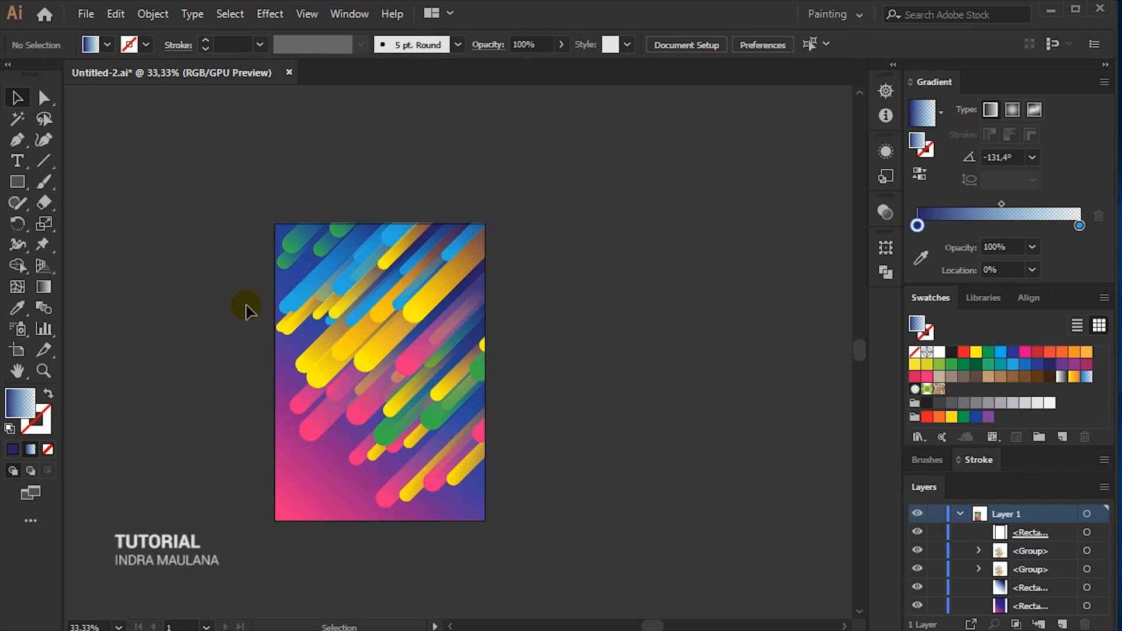
Select all the poster's artwork, including both bar groups and the rectangles, and lock the selection.
scroll(246, 310, down, 1)
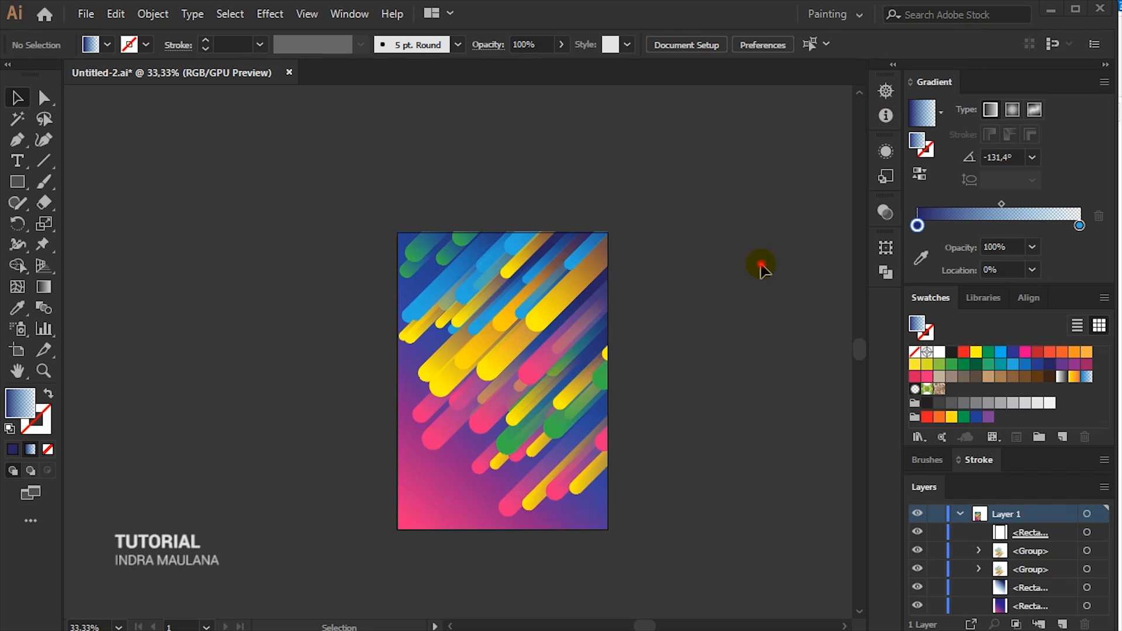
drag(702, 378, 664, 356)
drag(740, 551, 740, 551)
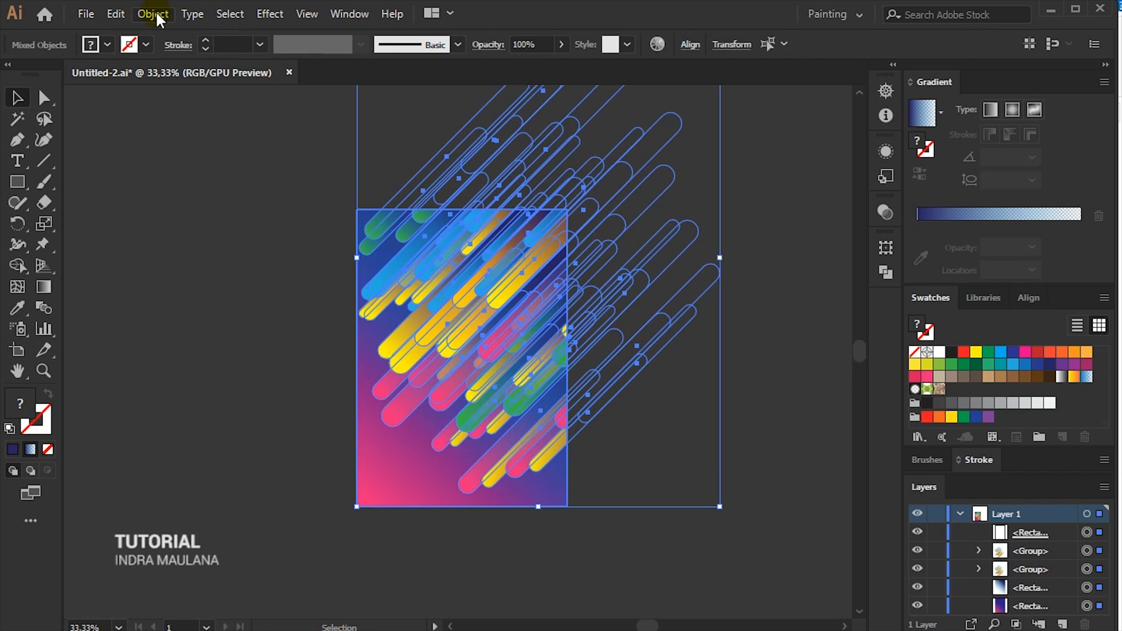
click(143, 15)
mouse_move(250, 119)
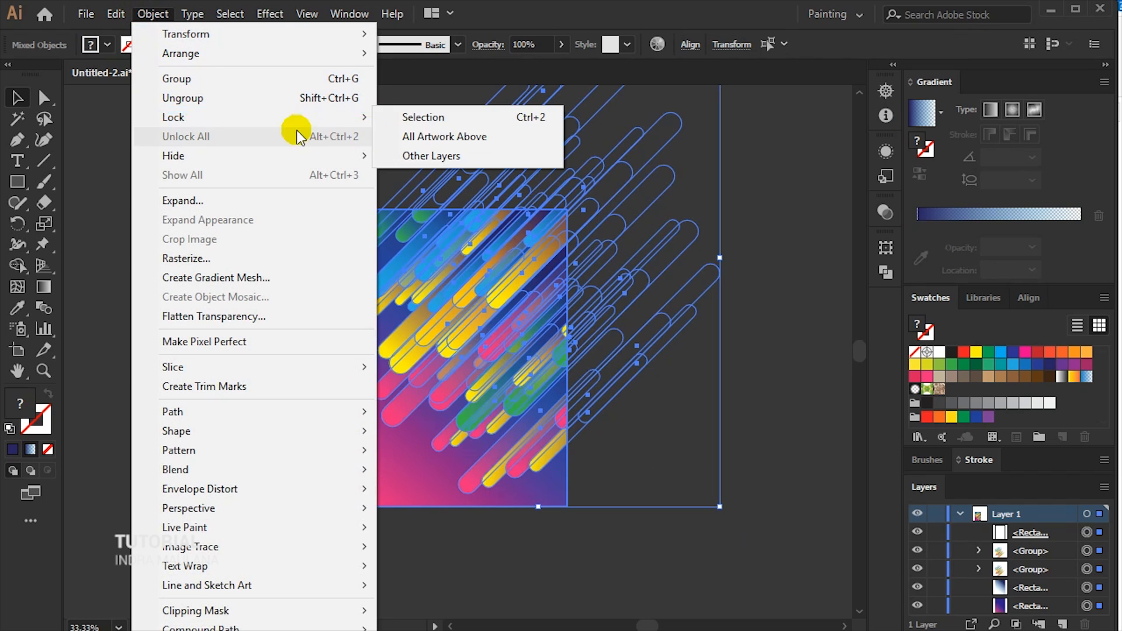
click(412, 117)
scroll(321, 363, up, 3)
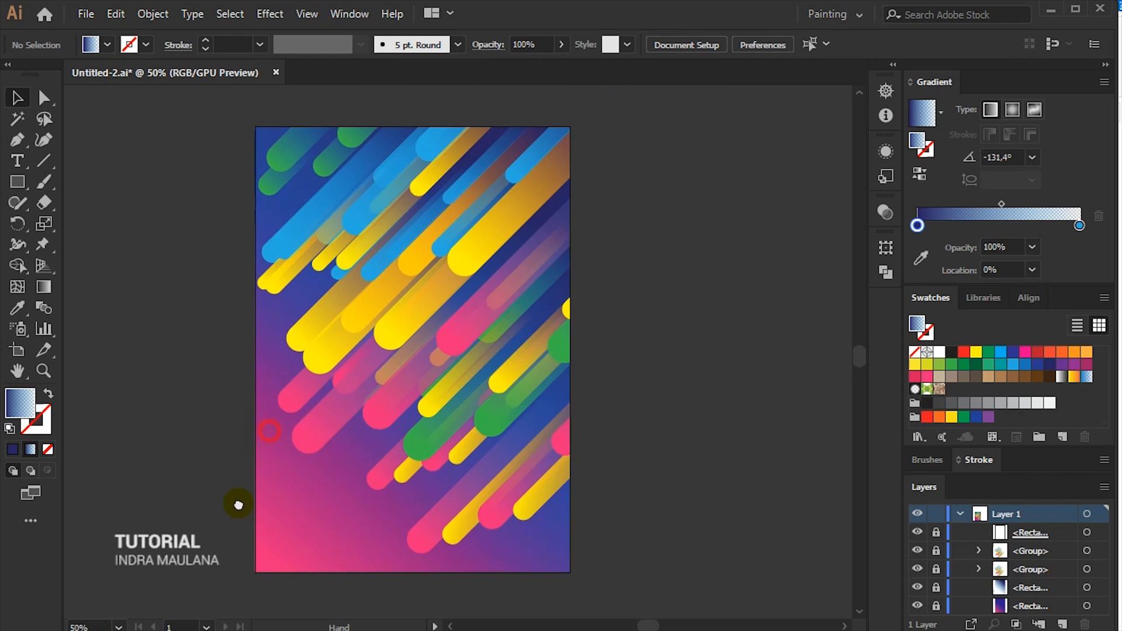
Draw a 45-degree line across the poster's lower-right edge, with no fill and a white stroke.
click(44, 160)
scroll(281, 186, down, 1)
mouse_move(637, 347)
mouse_down()
mouse_move(489, 475)
mouse_move(490, 492)
mouse_up()
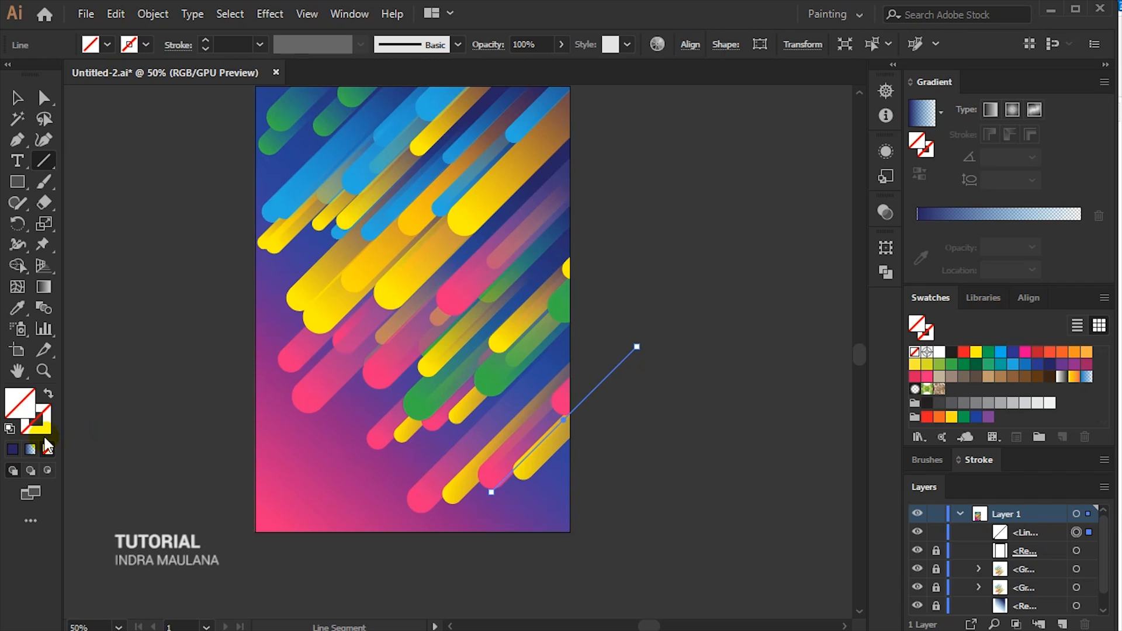
click(939, 353)
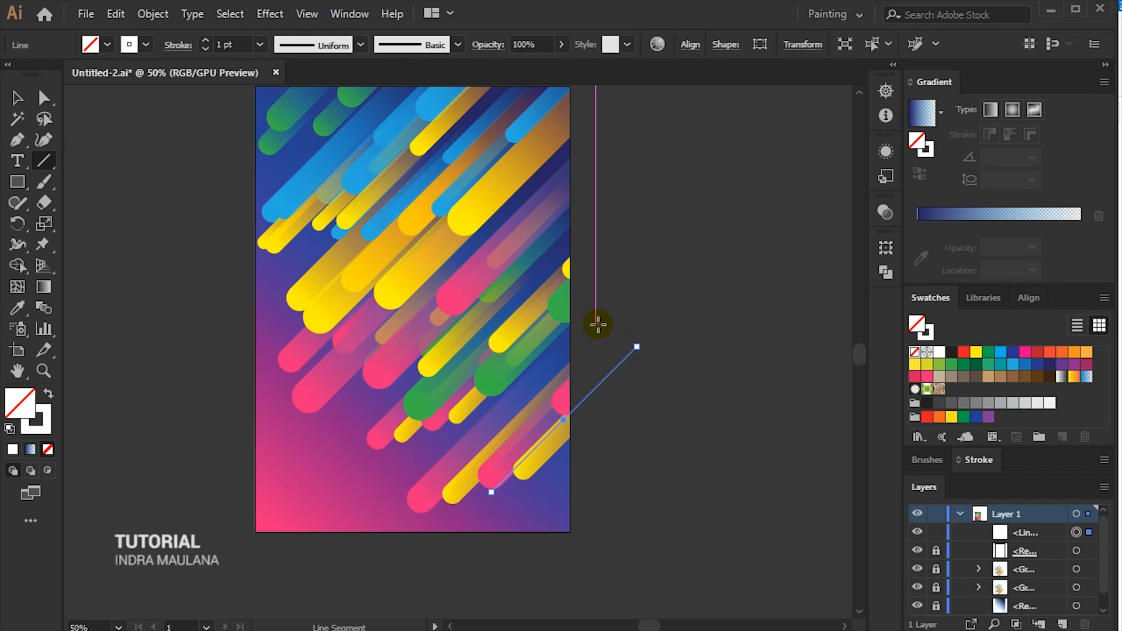
Draw seven more 45-degree white lines of varying lengths across the poster's right edge, centre and upper area.
drag(588, 335, 512, 411)
drag(596, 221, 435, 382)
drag(574, 169, 242, 501)
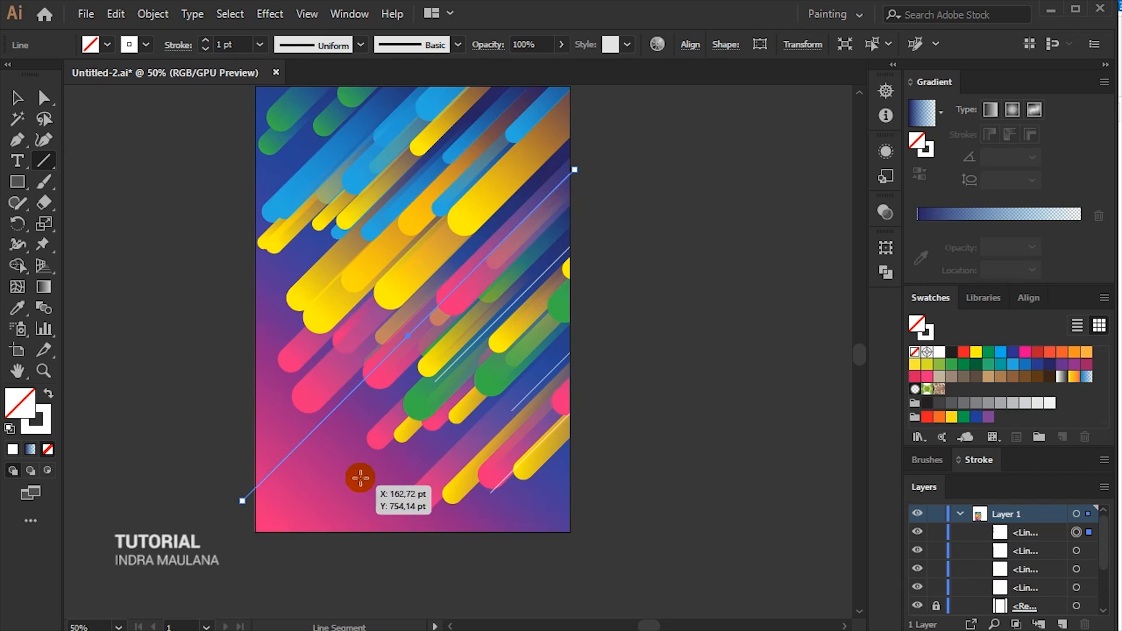
scroll(591, 219, up, 3)
drag(591, 300, 360, 531)
drag(522, 212, 276, 457)
drag(505, 142, 332, 315)
drag(584, 137, 372, 350)
Draw nine more 45-degree white lines along the poster's left edge, lower area and right side, and deselect them.
drag(337, 167, 278, 223)
drag(325, 353, 246, 432)
drag(338, 241, 243, 333)
scroll(300, 444, down, 4)
mouse_move(294, 511)
mouse_down()
mouse_move(474, 426)
mouse_move(442, 362)
mouse_up()
drag(530, 342, 351, 521)
drag(375, 480, 282, 575)
drag(569, 205, 446, 326)
scroll(528, 520, down, 3)
drag(529, 428, 381, 581)
drag(388, 447, 325, 541)
key(ctrl+shift+a)
scroll(345, 530, down, 1)
Select all the white diagonal lines on the poster.
key(v)
scroll(602, 368, up, 1)
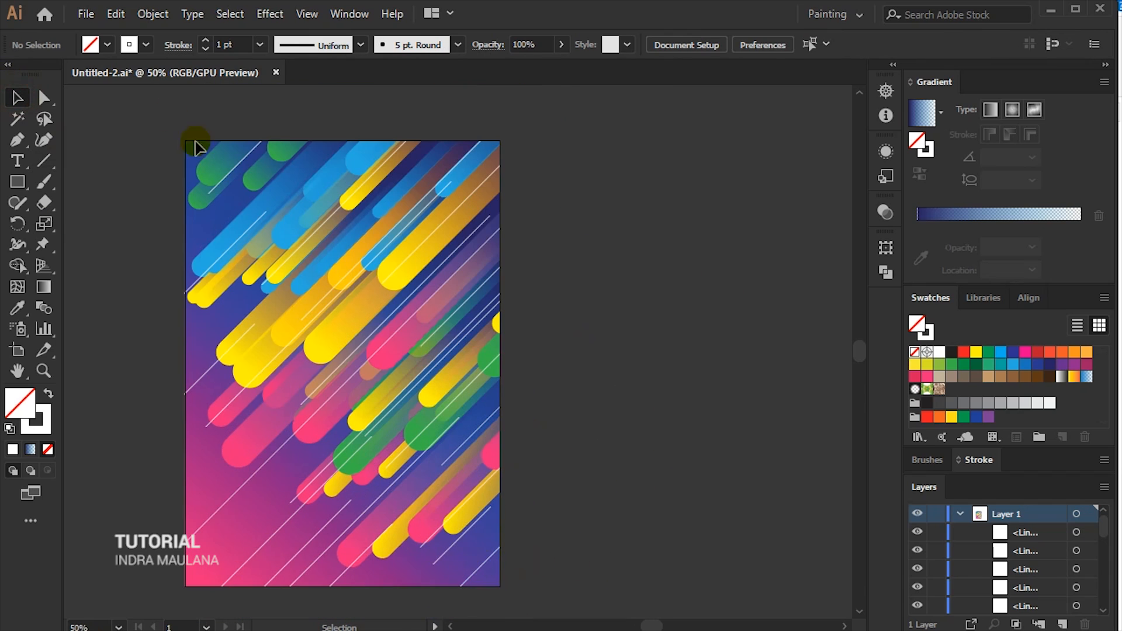
drag(593, 563, 588, 598)
scroll(493, 324, down, 2)
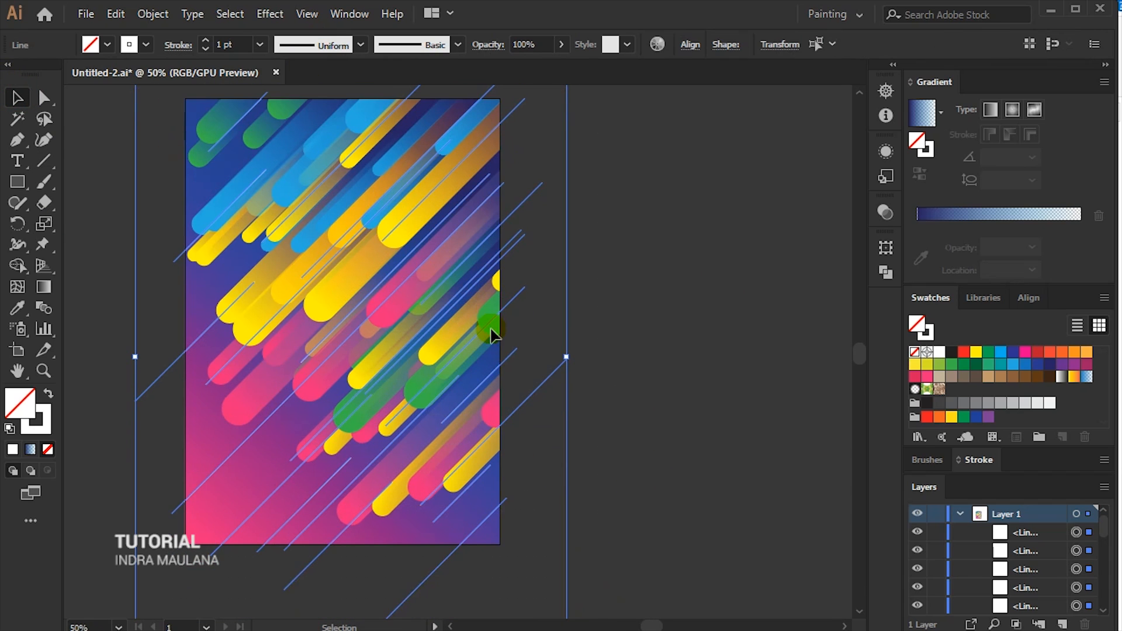
Try moving the selected white lines up and to the left and scaling them down, and undo these changes.
scroll(493, 324, up, 3)
drag(438, 349, 476, 268)
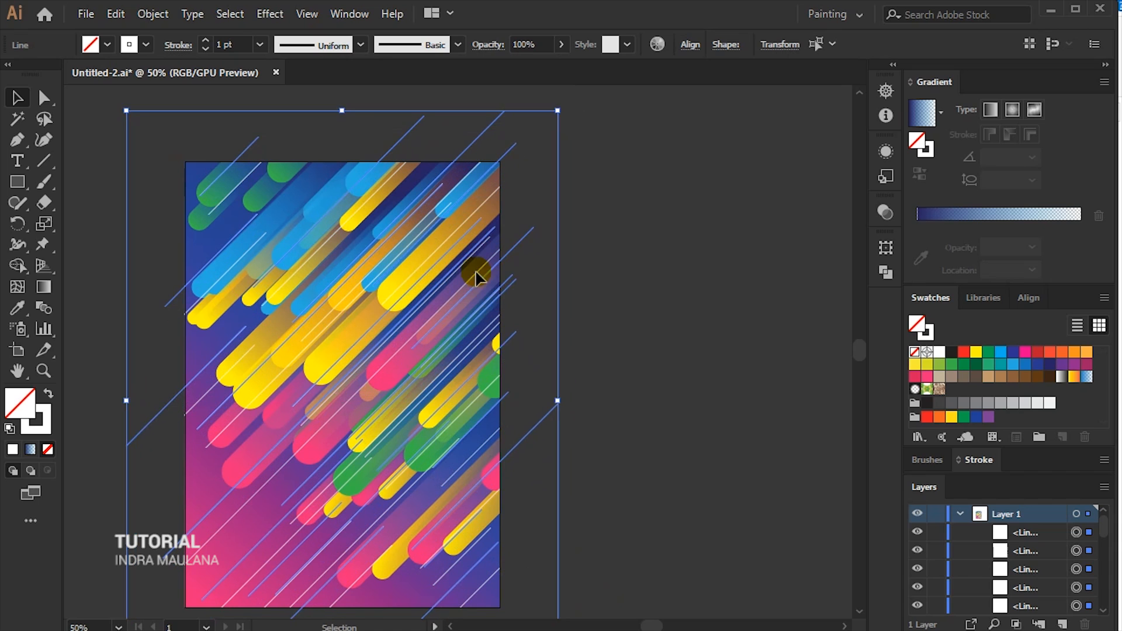
click(589, 290)
scroll(640, 427, down, 1)
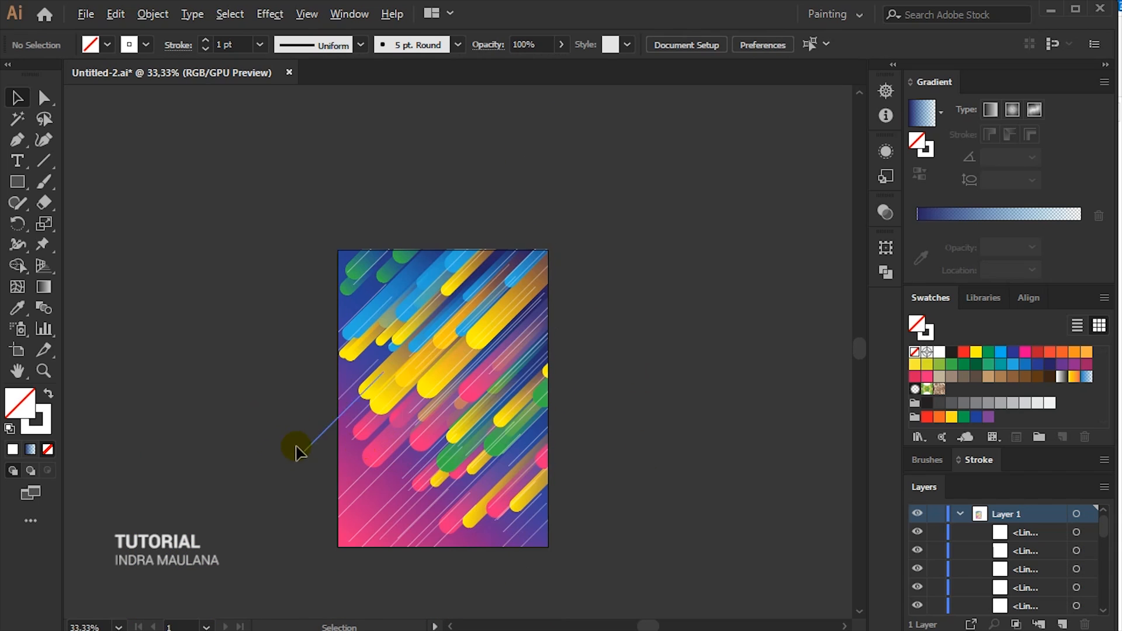
key(ctrl+z)
scroll(512, 524, up, 1)
scroll(569, 316, down, 1)
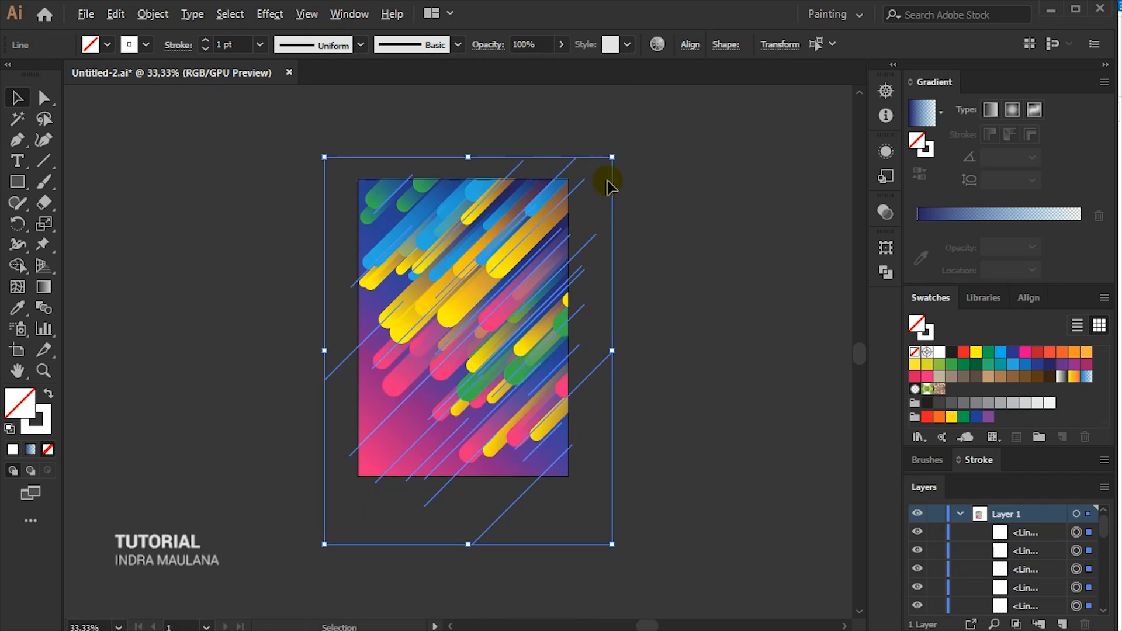
drag(612, 157, 597, 176)
key(ctrl+z)
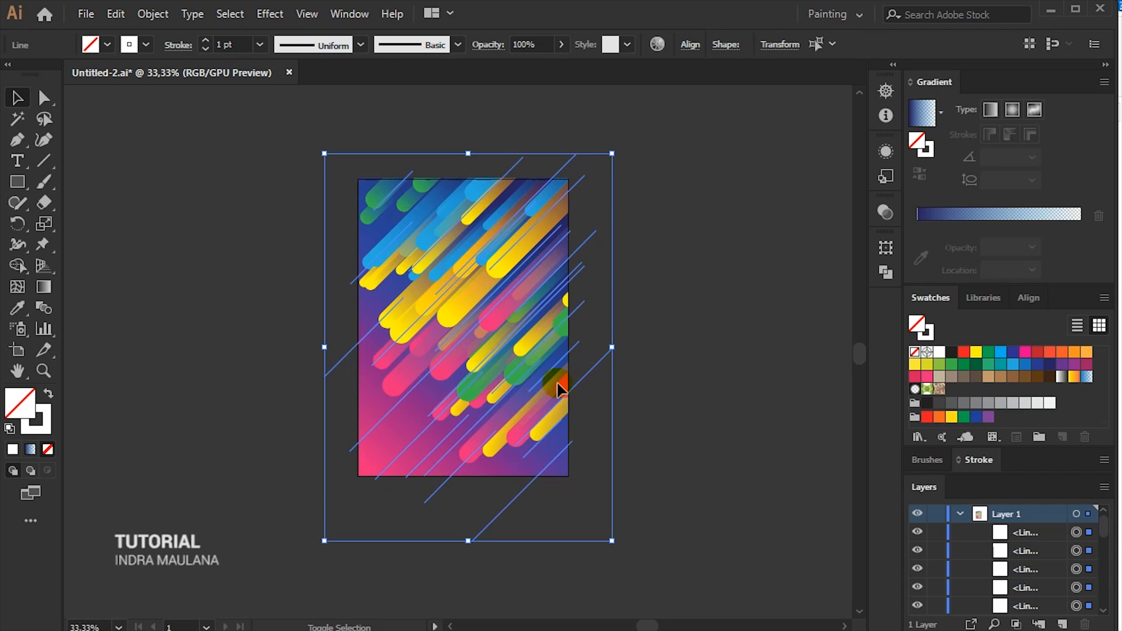
Reselect all the white lines, set their blend mode to Overlay, and deselect them.
click(703, 305)
drag(350, 120, 648, 497)
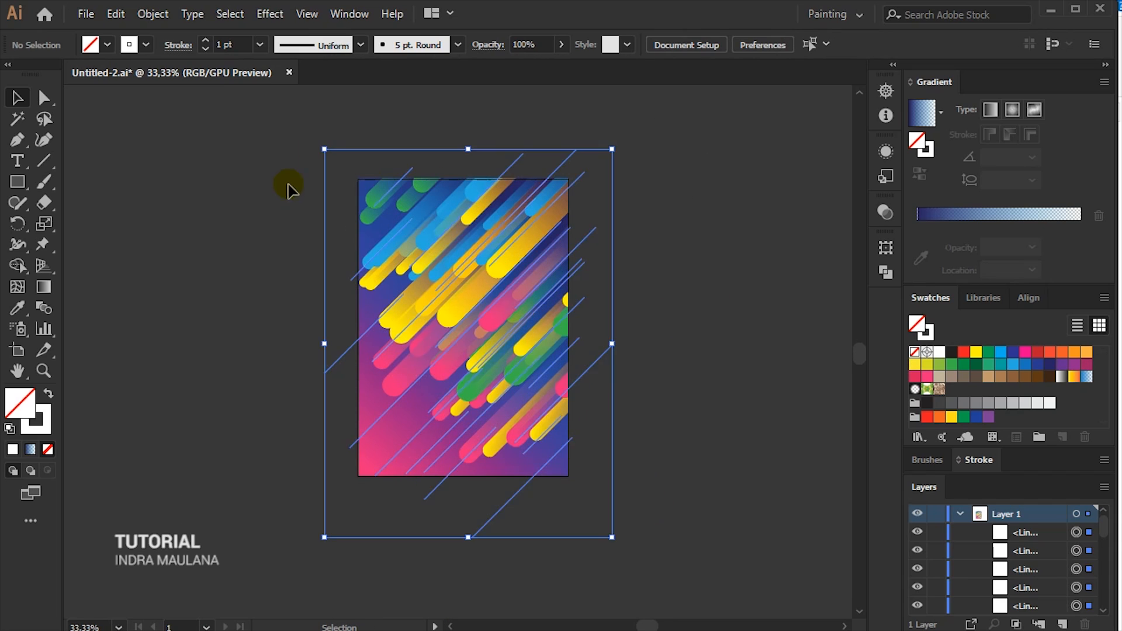
click(488, 44)
click(371, 75)
click(338, 233)
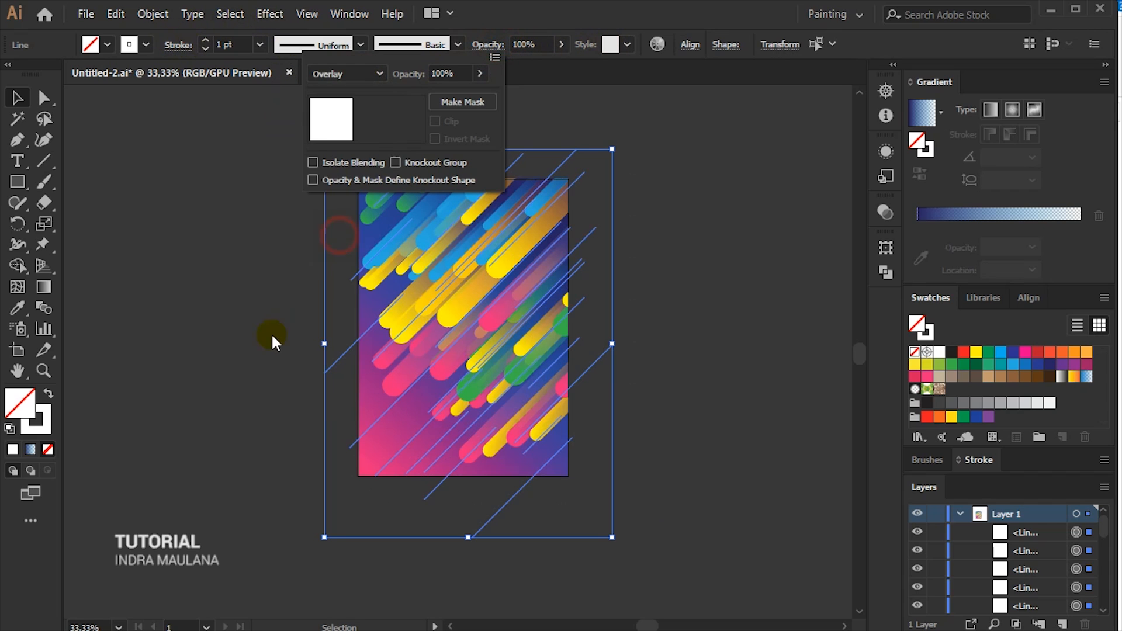
click(250, 363)
Examine up close how the Overlay lines blend with the bars and the background across the poster.
scroll(516, 474, up, 1)
drag(758, 260, 719, 418)
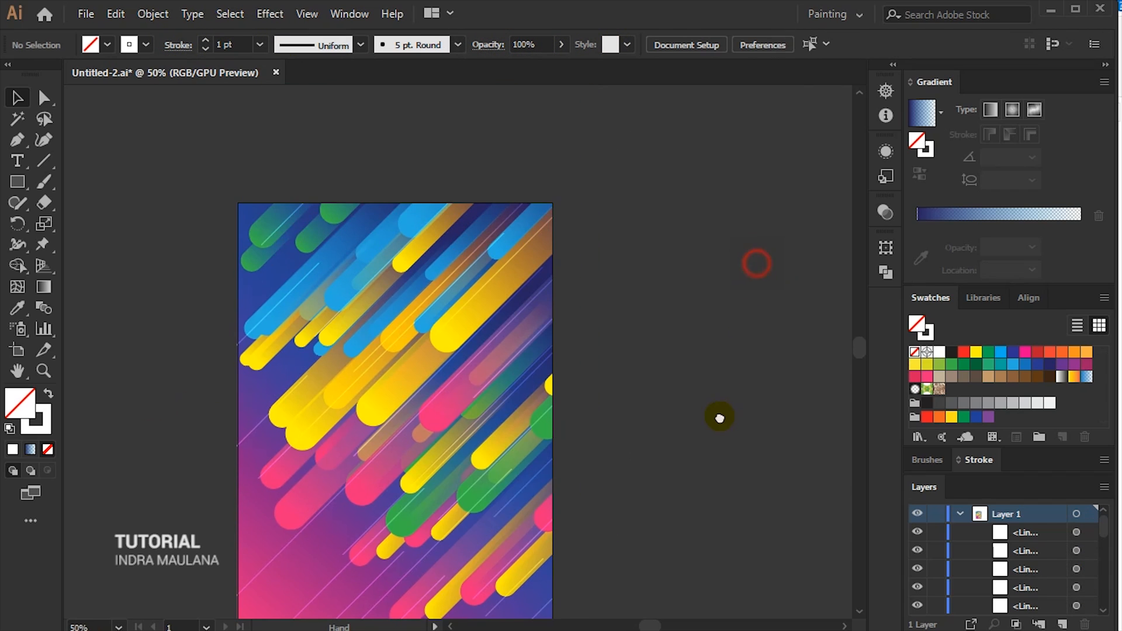
scroll(220, 476, up, 1)
drag(145, 491, 132, 422)
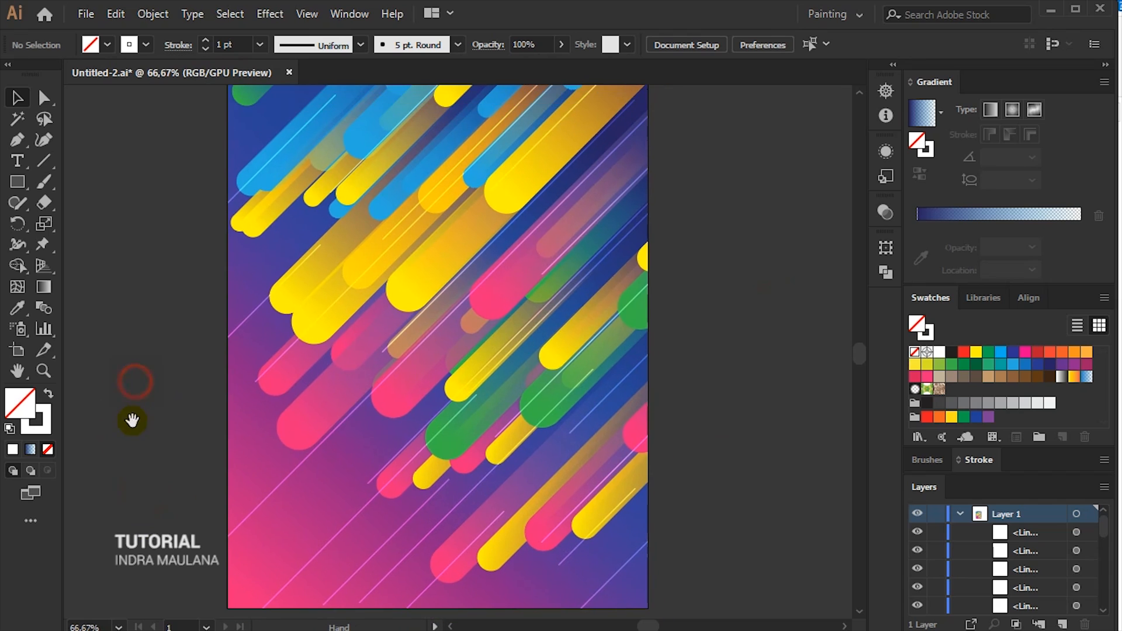
scroll(175, 514, down, 1)
drag(423, 386, 527, 174)
click(661, 313)
click(593, 202)
scroll(694, 435, down, 1)
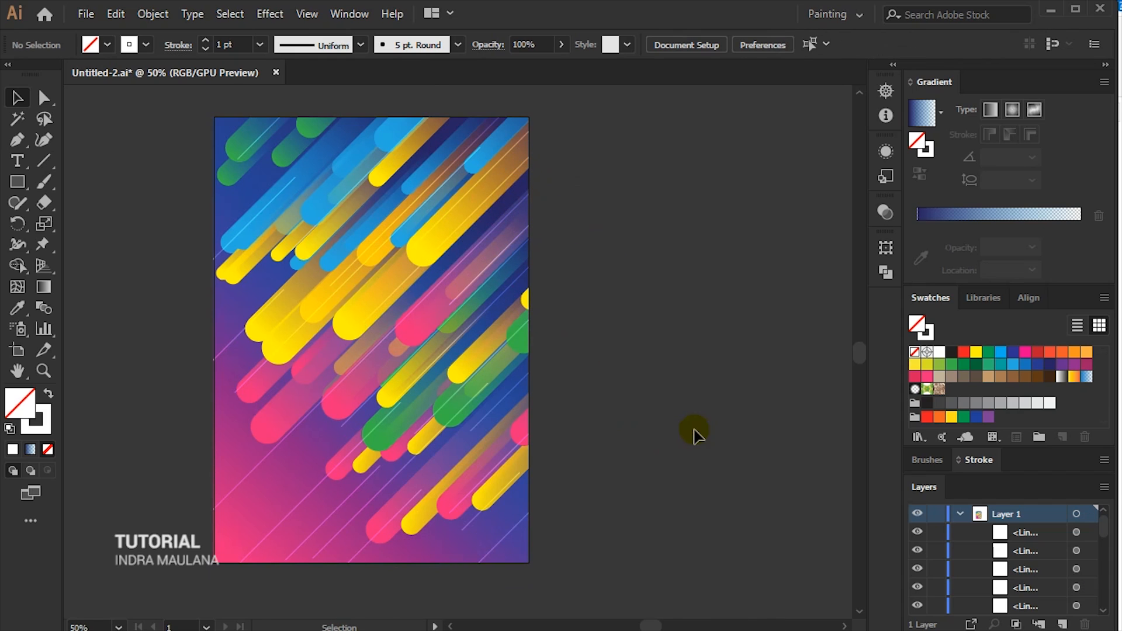
Adjust the positions of individual overlay lines along the poster's left edge and lower area, and deselect them.
drag(250, 323, 242, 328)
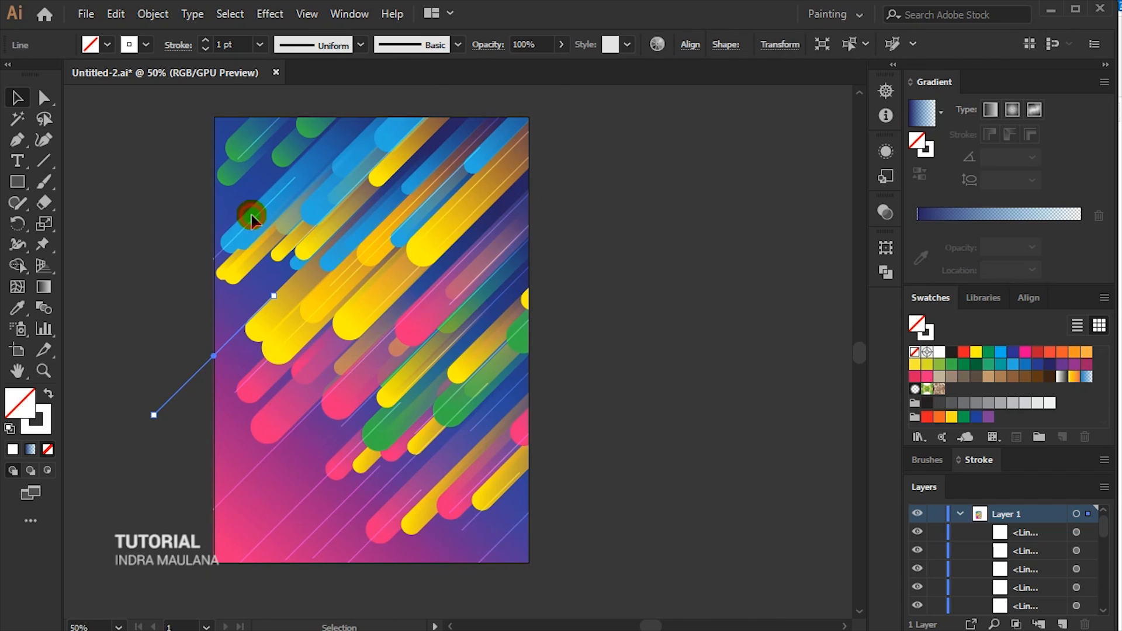
click(196, 179)
click(316, 534)
drag(326, 520, 368, 538)
click(626, 468)
drag(331, 398, 339, 368)
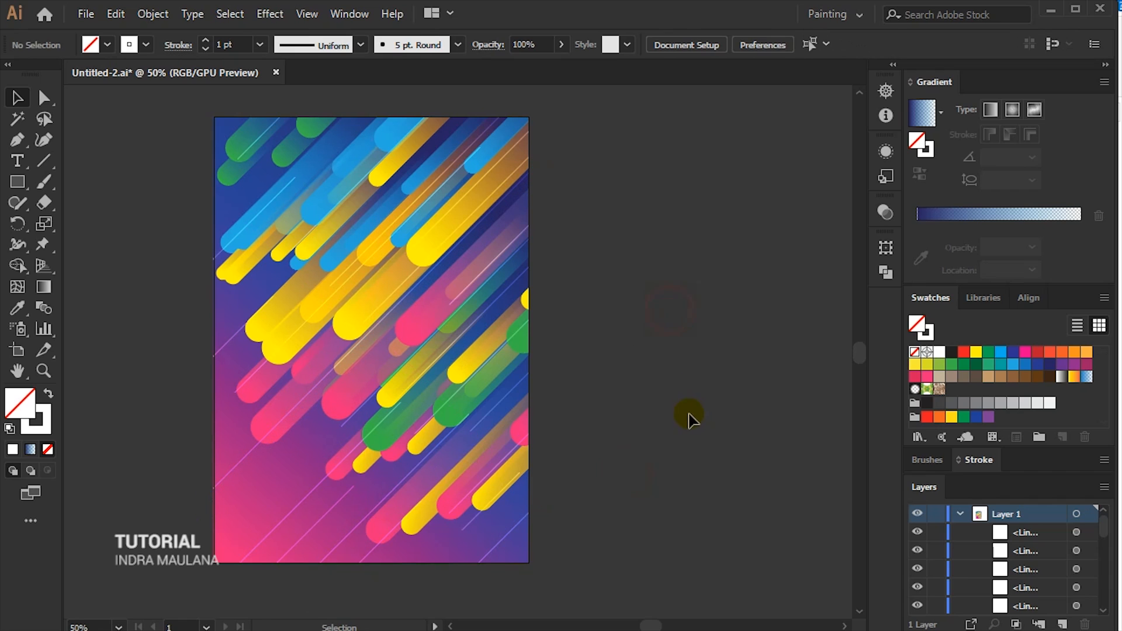
drag(701, 395, 714, 400)
drag(259, 334, 252, 334)
click(150, 381)
scroll(168, 558, down, 1)
scroll(144, 543, up, 1)
drag(140, 404, 198, 381)
scroll(186, 388, up, 3)
scroll(199, 388, down, 2)
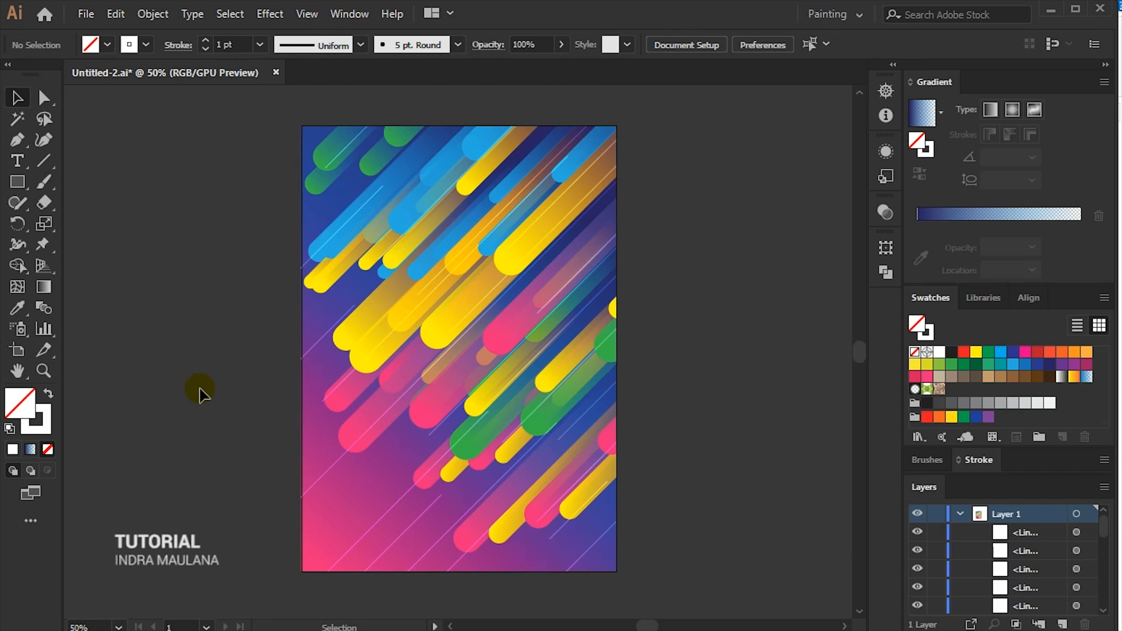
scroll(150, 413, up, 1)
scroll(158, 409, down, 1)
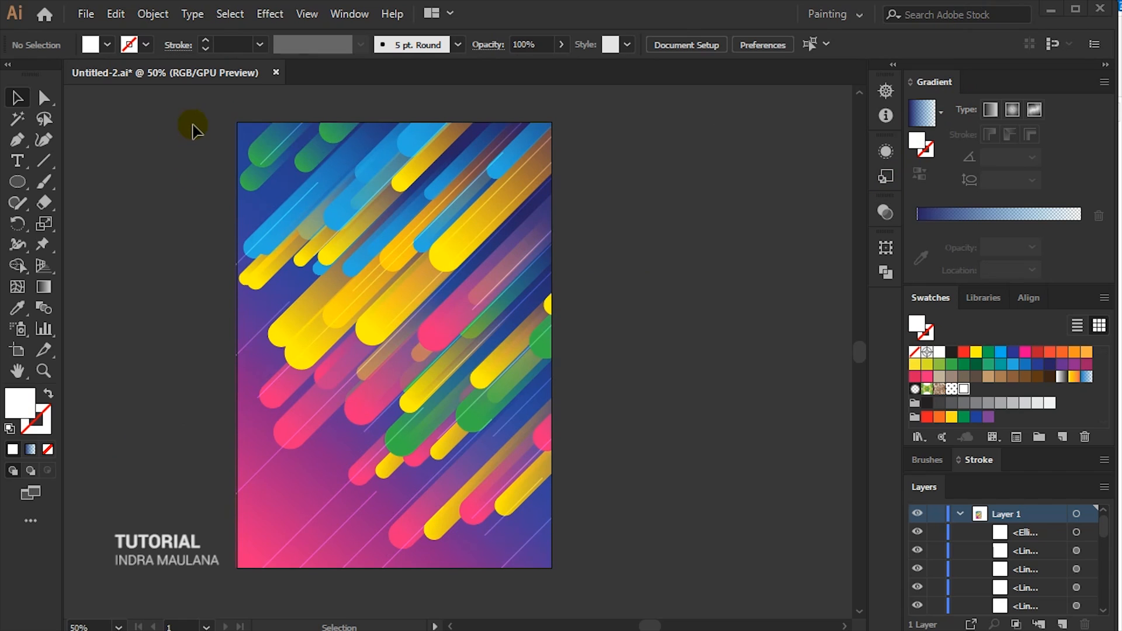
Select all the unlocked diagonal lines, group them, and clear the selection.
click(186, 107)
drag(656, 597, 655, 594)
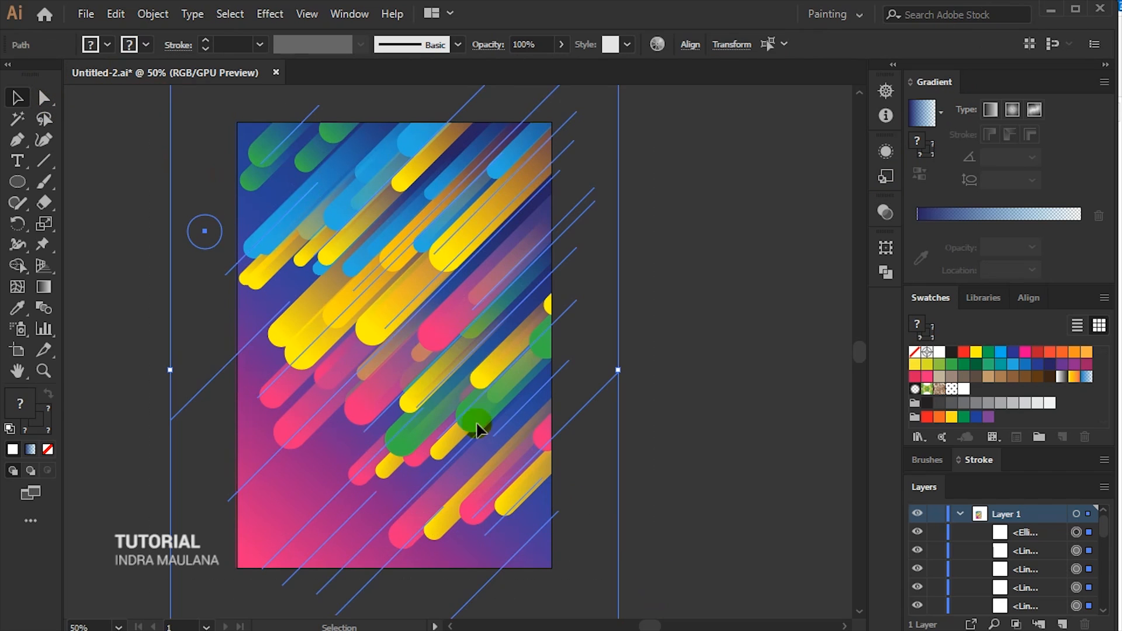
right_click(364, 257)
click(667, 366)
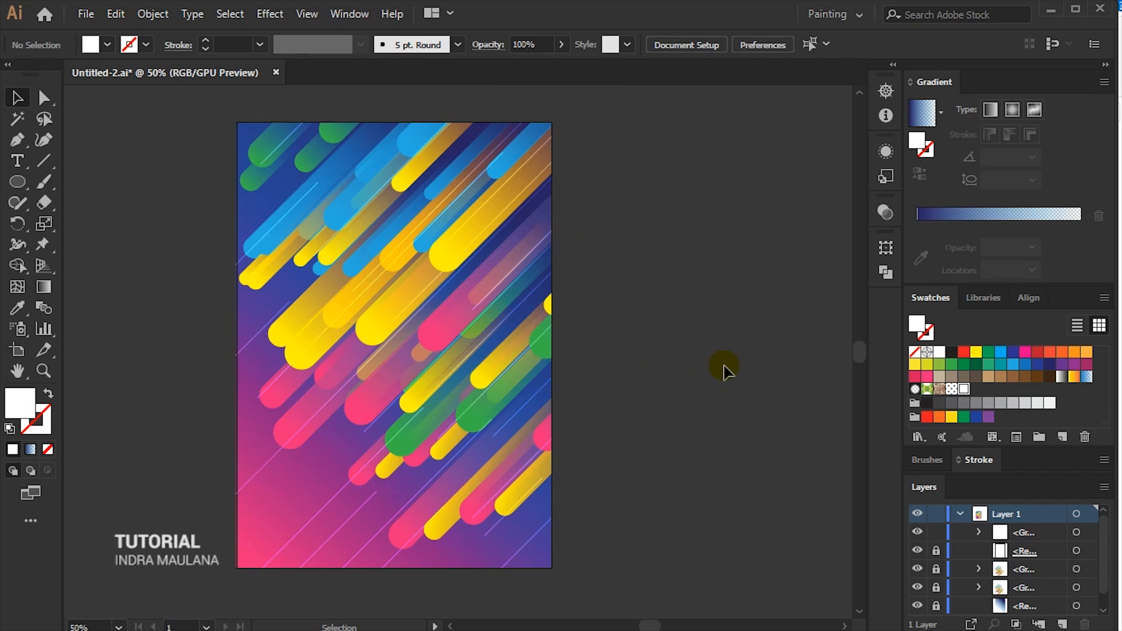
click(530, 345)
click(764, 277)
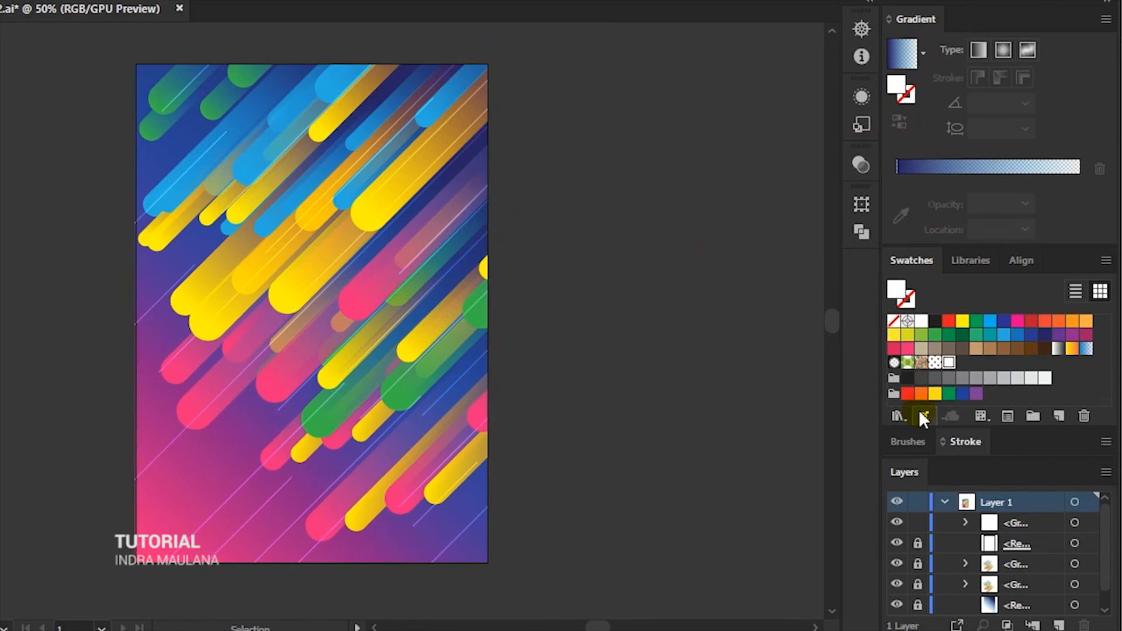
Open the Basic Graphics_Dots pattern swatch library.
click(917, 437)
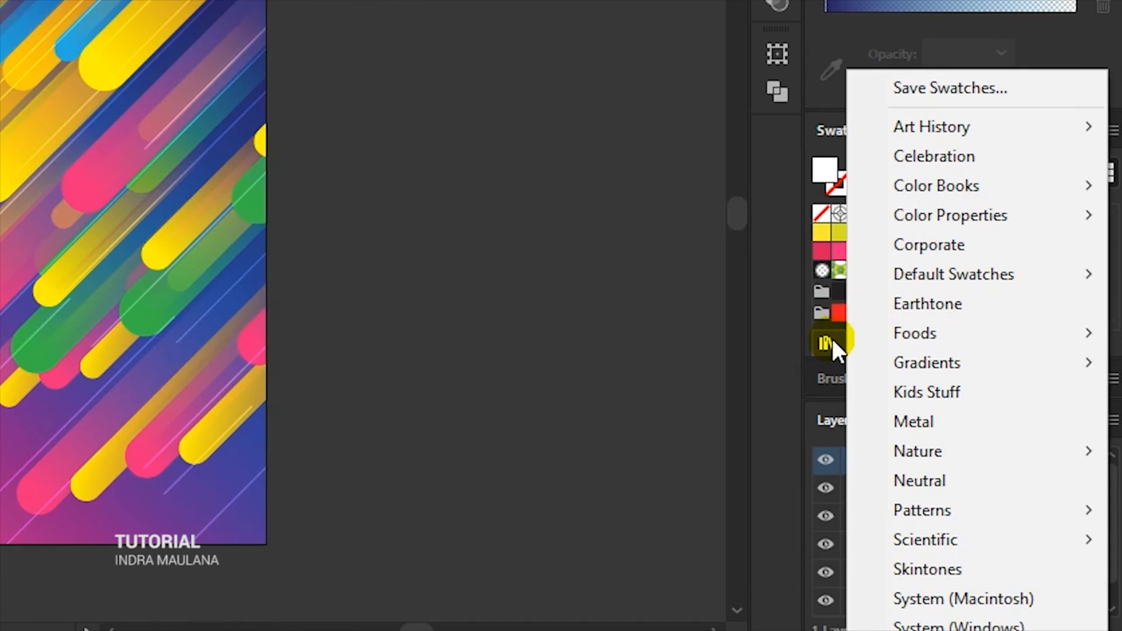
mouse_move(917, 370)
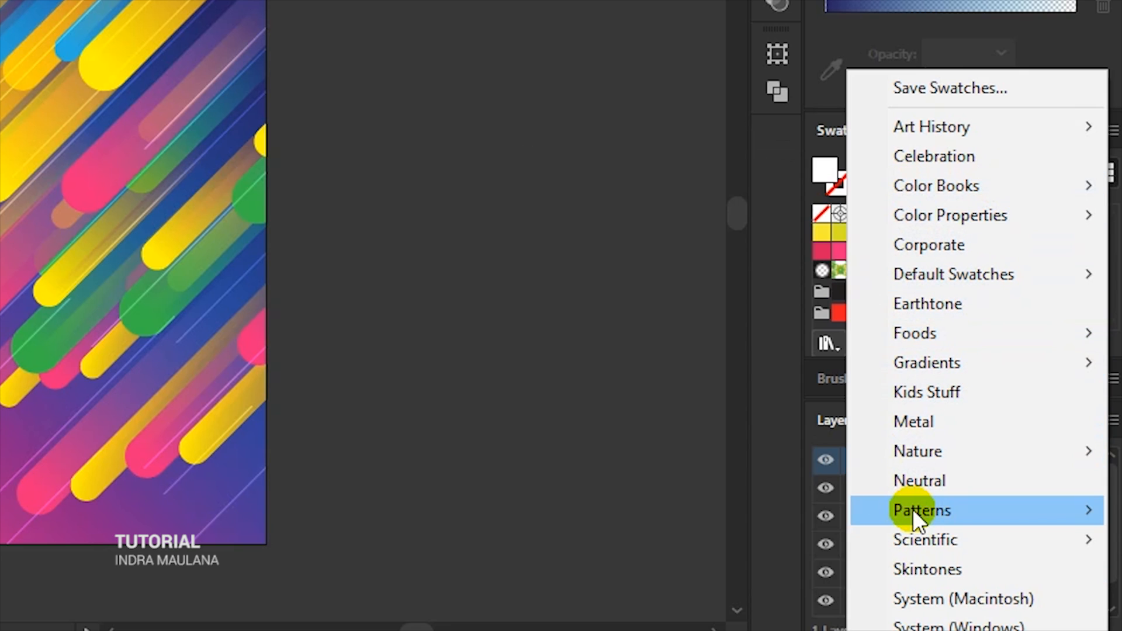
mouse_move(912, 509)
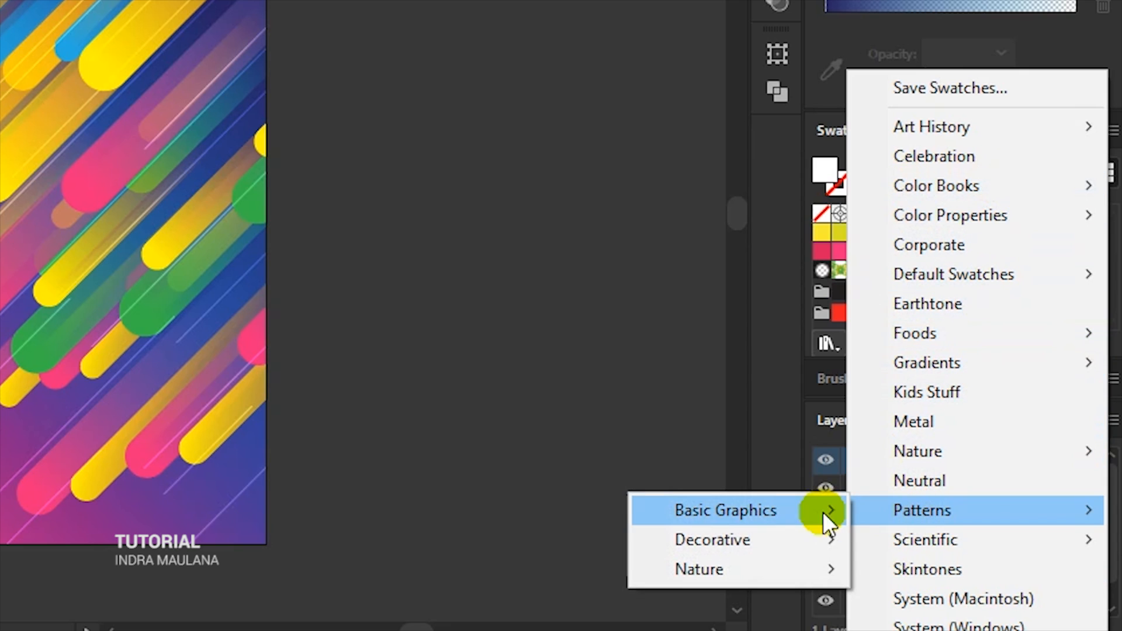
mouse_move(808, 517)
click(1008, 522)
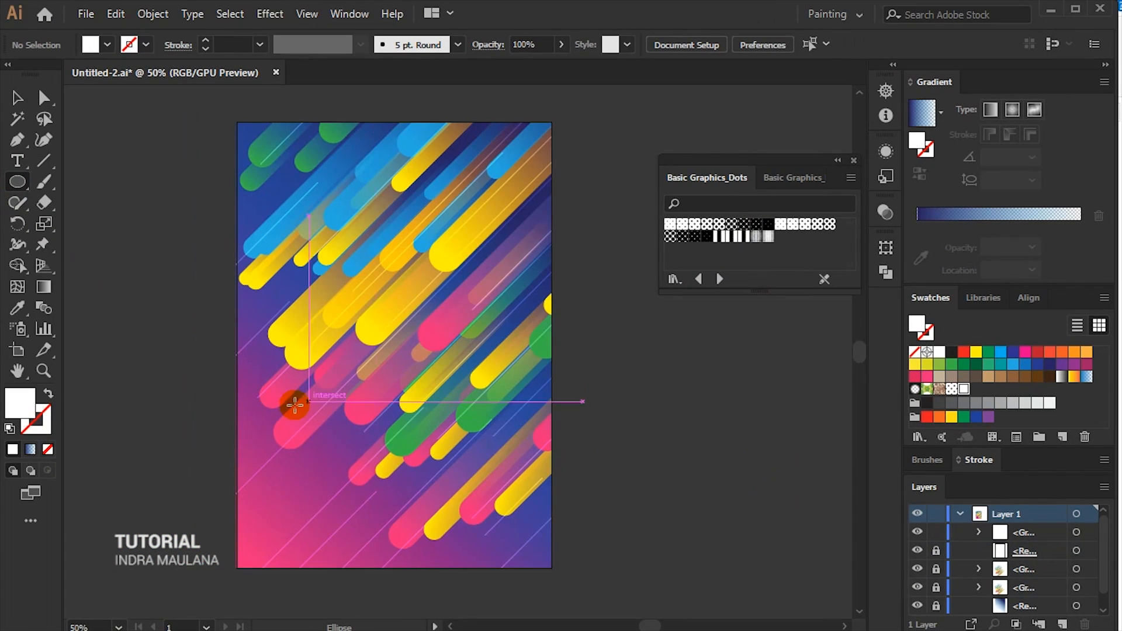
Draw a small circle in the poster's lower-left area and fill it with a dot pattern from the Basic Graphics_Dots library.
drag(301, 441, 325, 465)
click(15, 100)
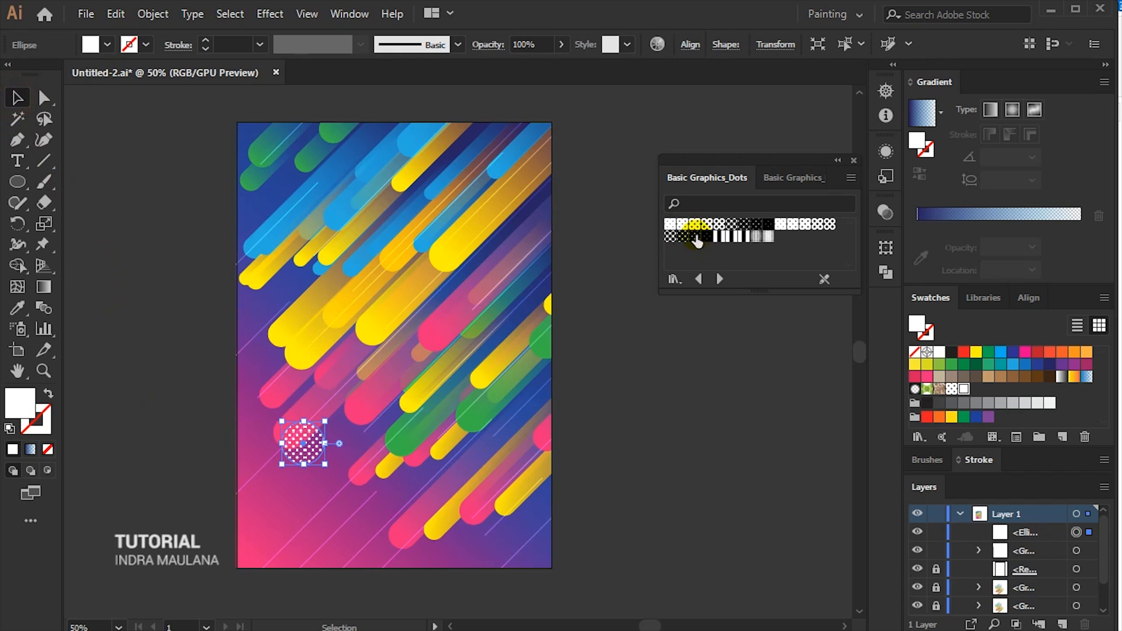
click(681, 225)
click(703, 224)
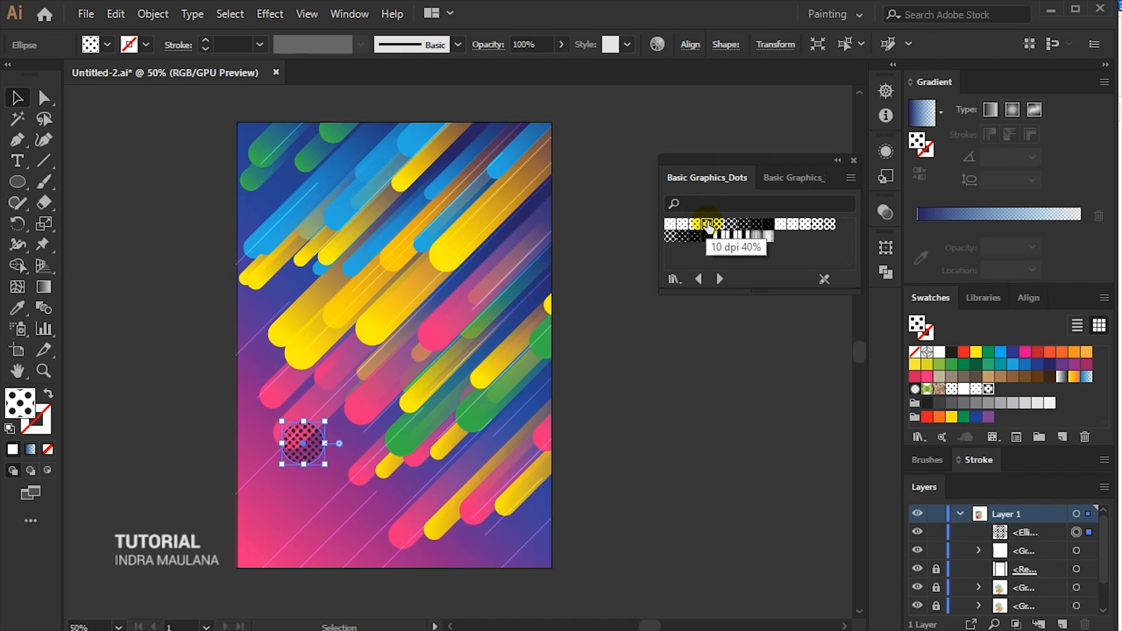
click(718, 224)
click(708, 226)
click(695, 224)
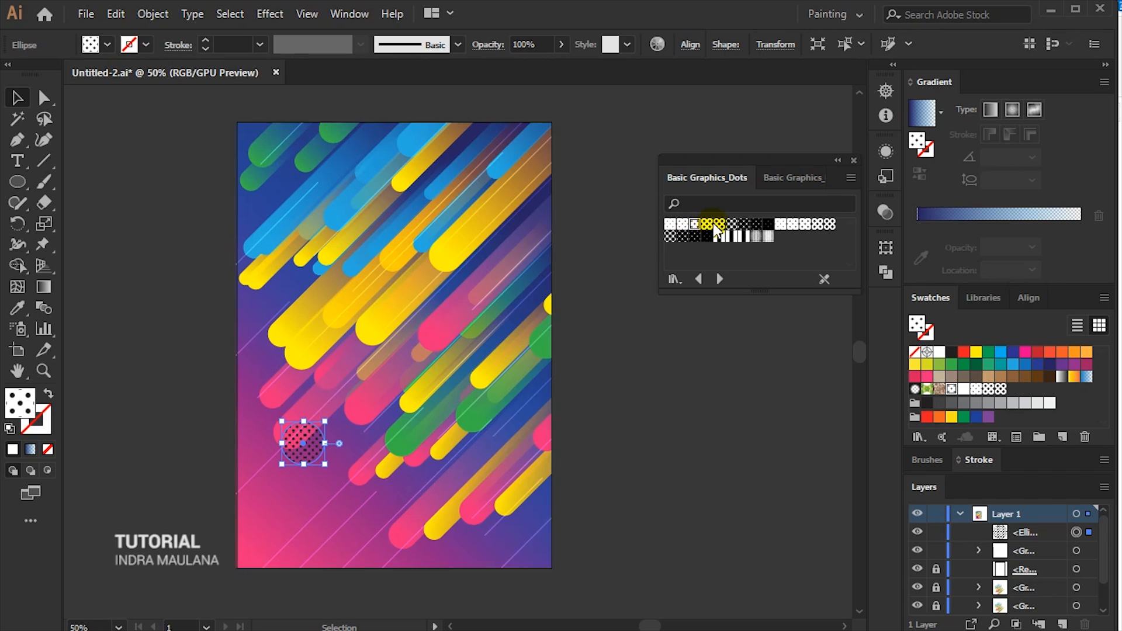
Recolor the circle's dot pattern to white, move the circle slightly down and to the left, and deselect it.
click(660, 45)
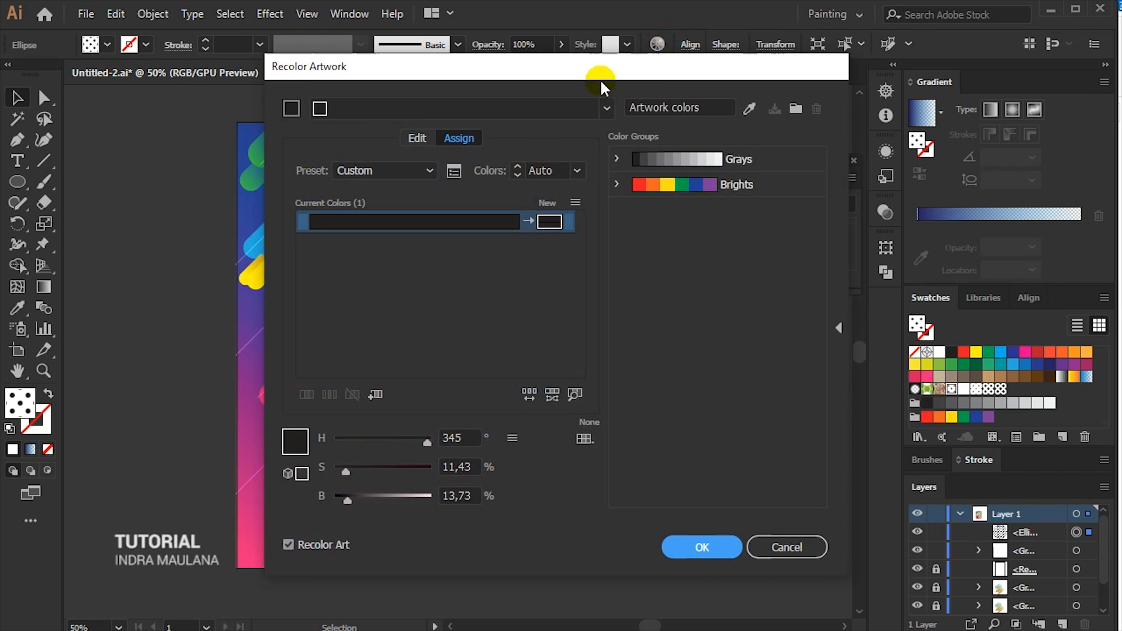
click(529, 223)
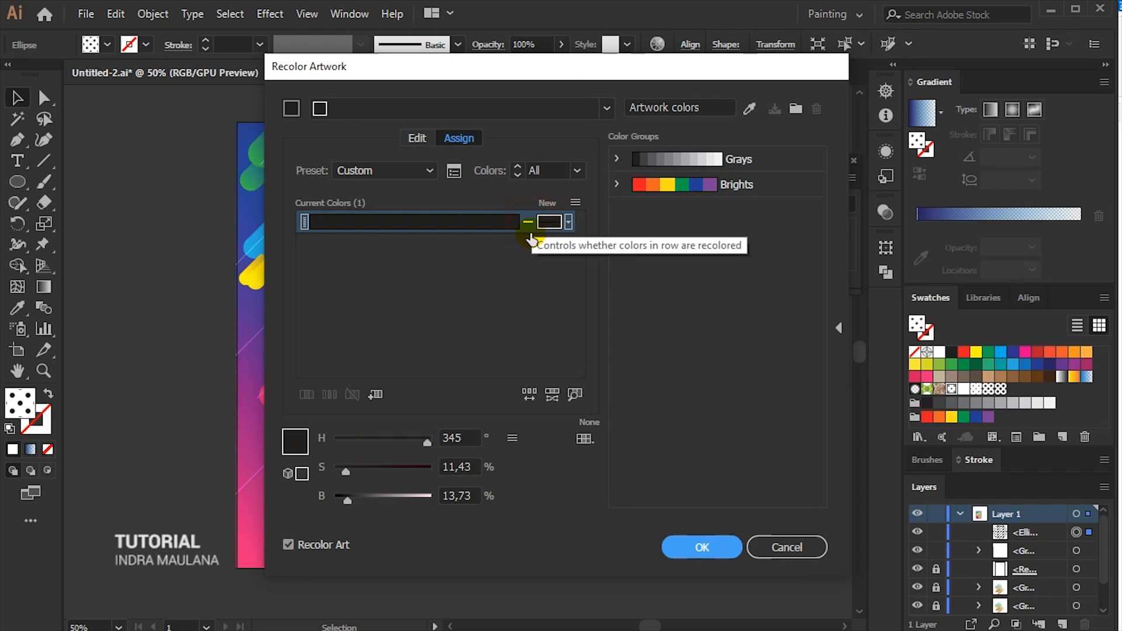
double_click(549, 222)
drag(463, 345, 313, 186)
click(746, 214)
click(703, 550)
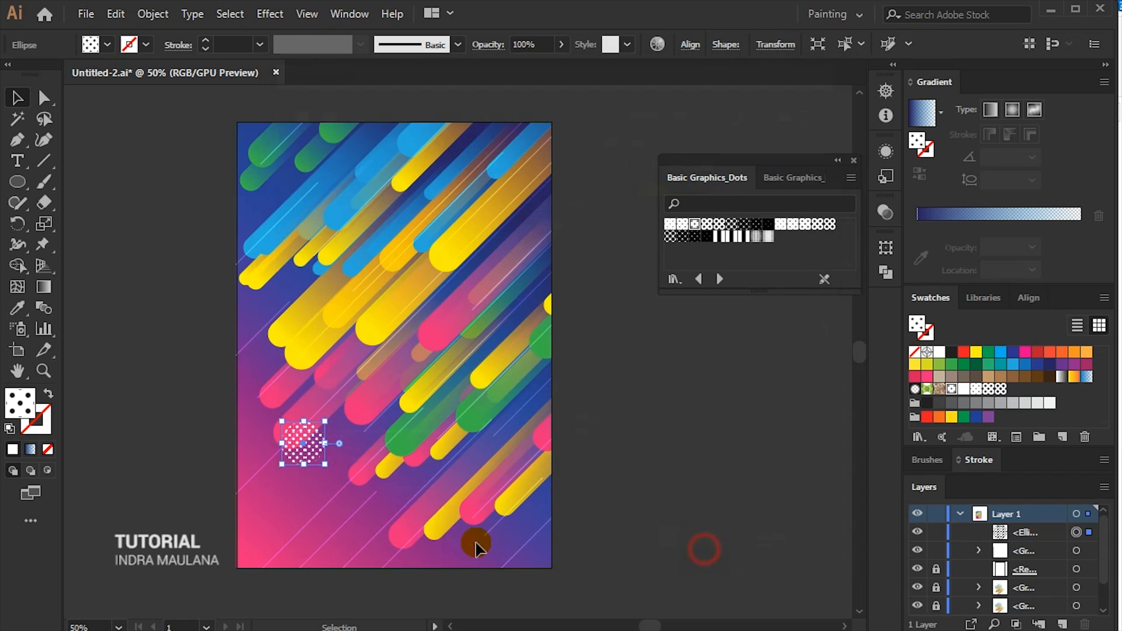
click(179, 350)
drag(292, 446, 280, 468)
click(181, 426)
Draw five smaller white-dotted circles at the poster's upper left, middle left, lower left and lower right, the last about 56 pt across.
drag(277, 340, 282, 362)
drag(329, 539, 337, 547)
drag(475, 522, 491, 538)
drag(271, 185, 287, 200)
drag(271, 528, 287, 543)
click(223, 499)
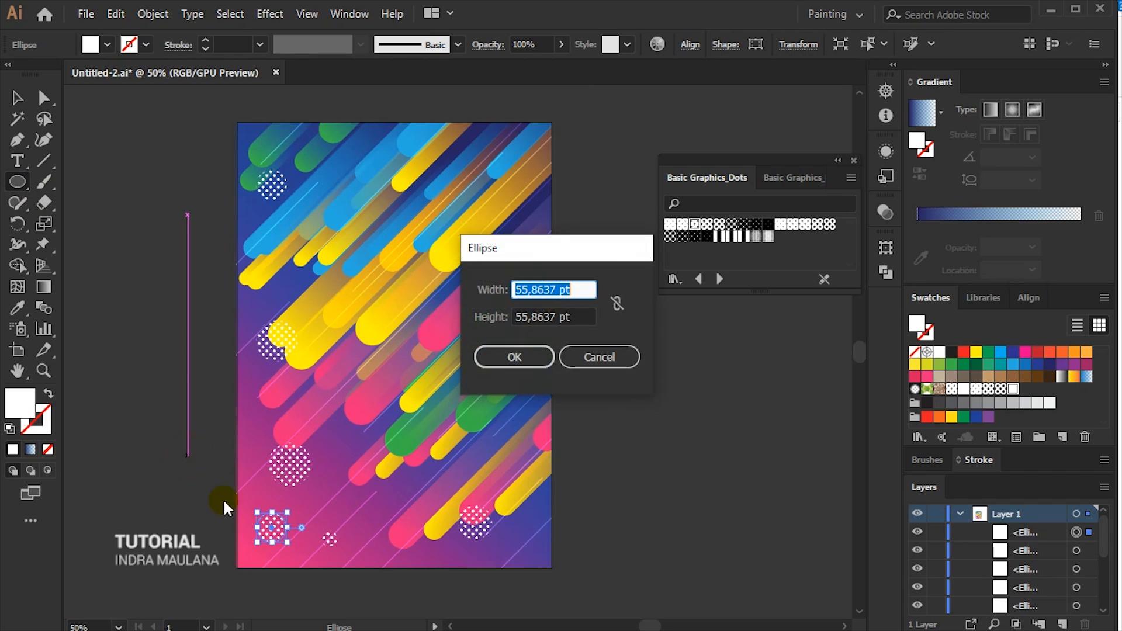
click(612, 354)
click(17, 98)
click(95, 138)
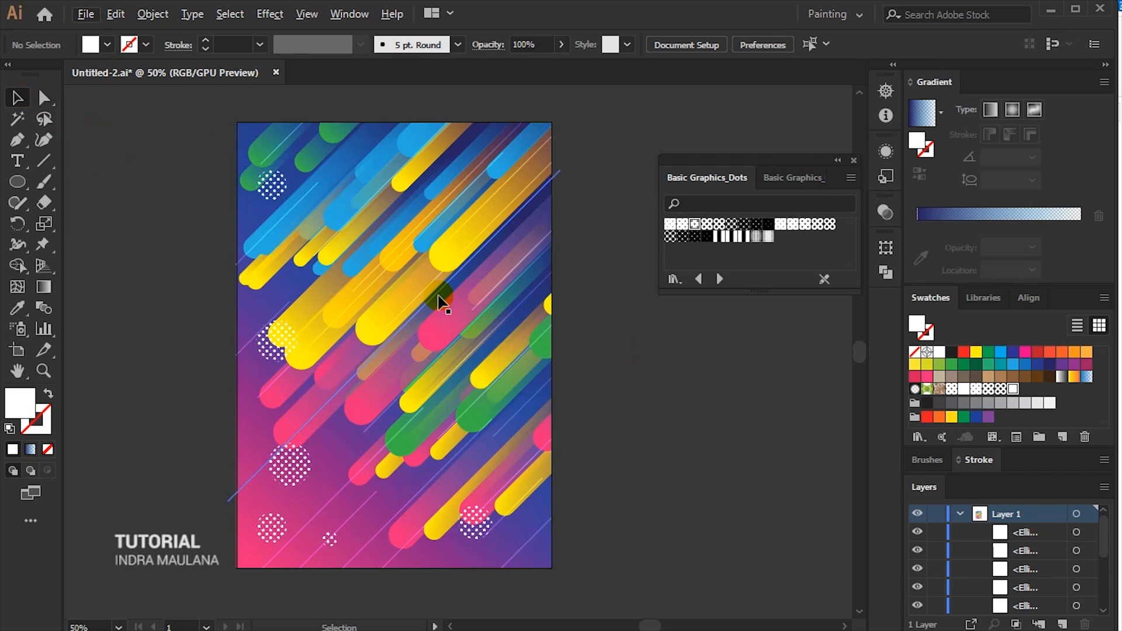
Draw a large white-dotted circle about 774 pt across over the poster's upper-right area.
scroll(440, 301, down, 1)
drag(431, 211, 618, 362)
key(alt+space)
click(506, 276)
click(600, 355)
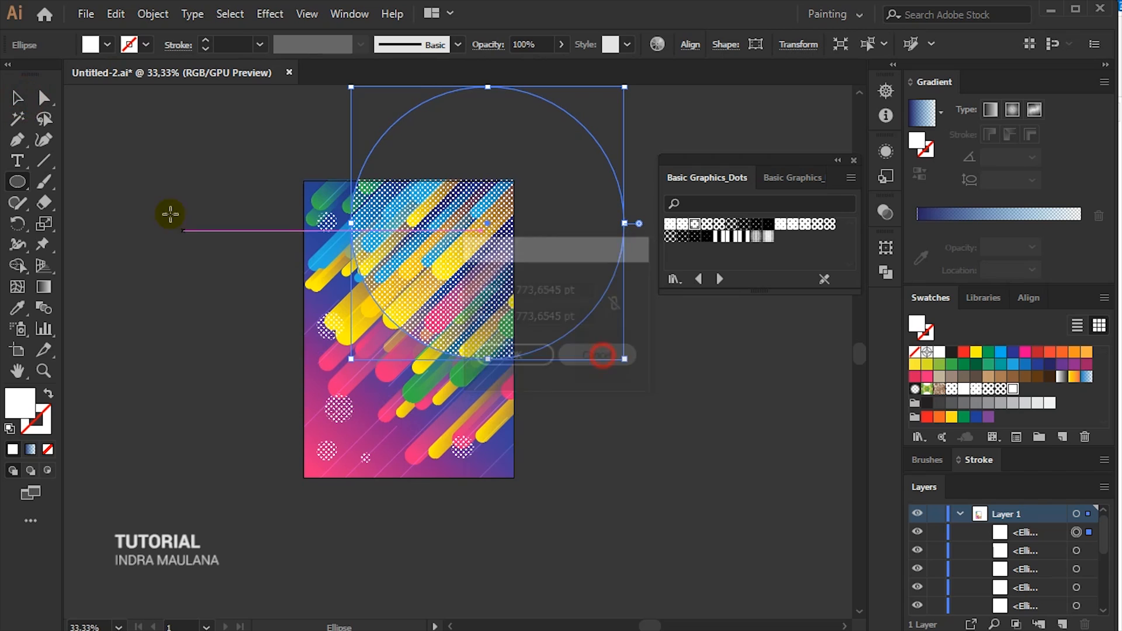
click(20, 99)
click(180, 184)
Send the large dotted circle to the back of the stacking order.
click(477, 255)
right_click(477, 256)
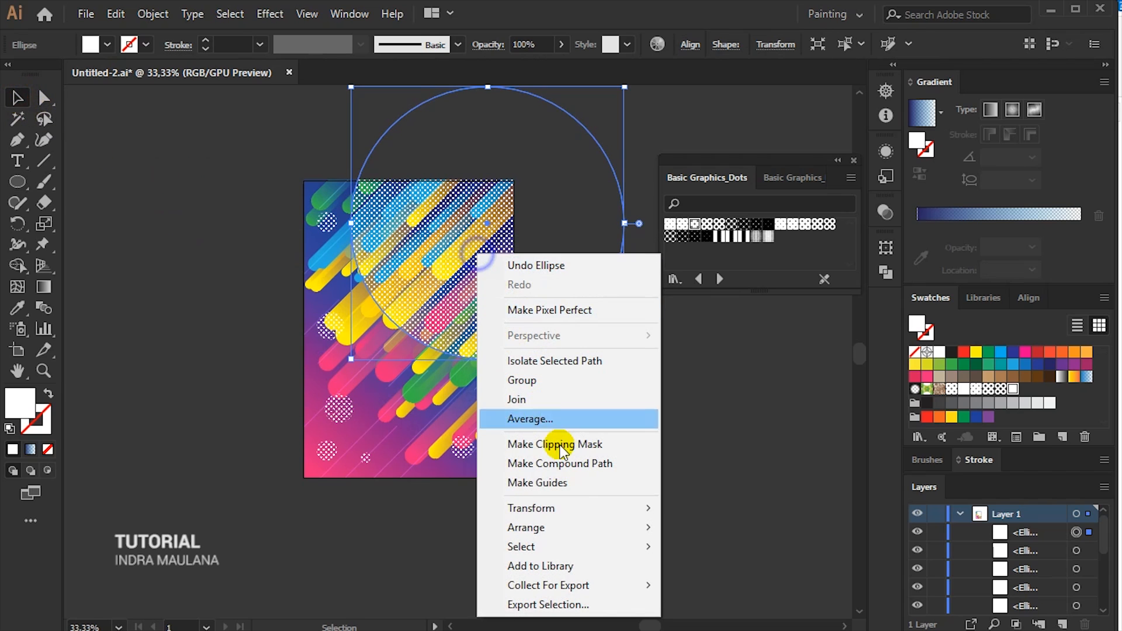
right_click(513, 96)
mouse_move(621, 368)
click(752, 450)
Bring the large dotted circle forward two levels, so it sits behind the bar groups, and deselect it.
right_click(446, 231)
mouse_move(573, 503)
click(723, 522)
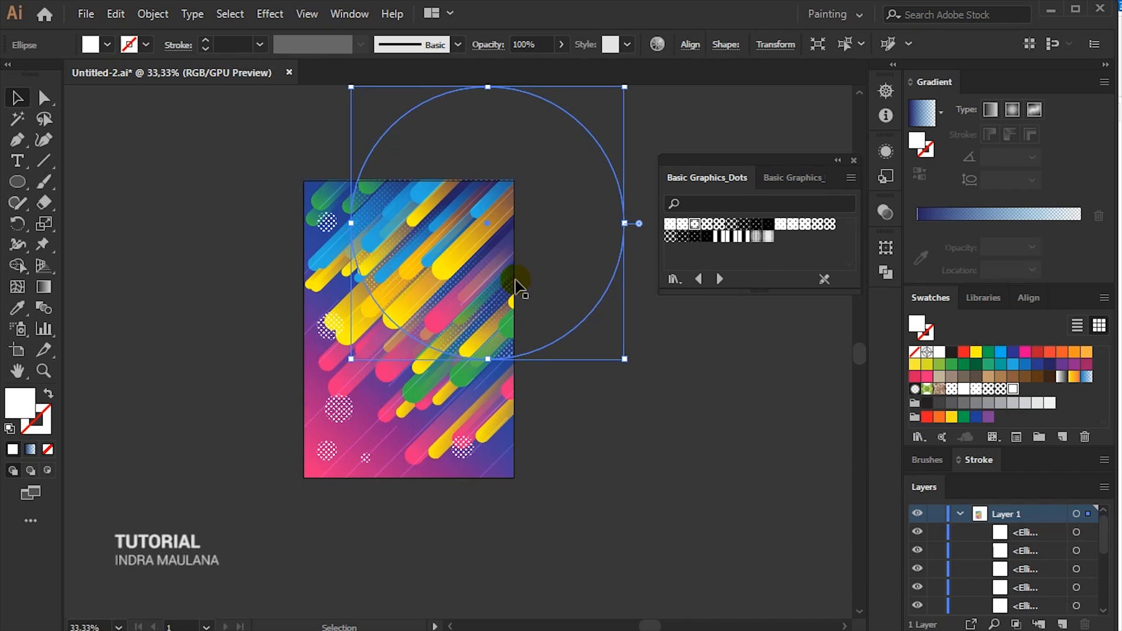
right_click(496, 300)
mouse_move(621, 568)
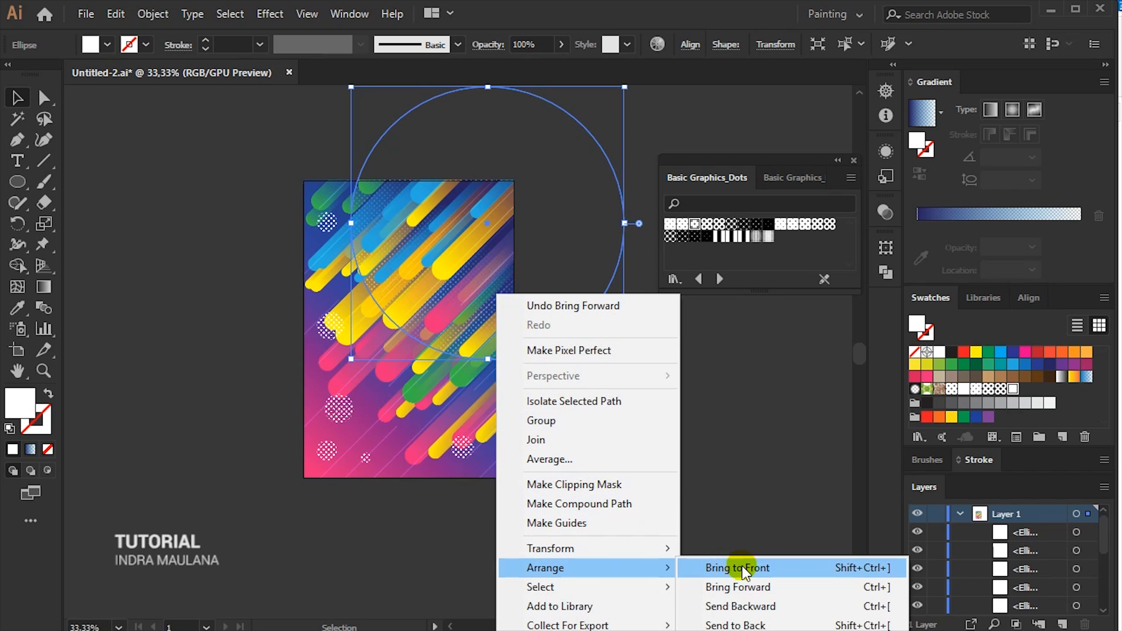
click(751, 591)
click(599, 406)
Try enlarging the large dotted circle from its lower-left corner, and undo the resize.
click(428, 318)
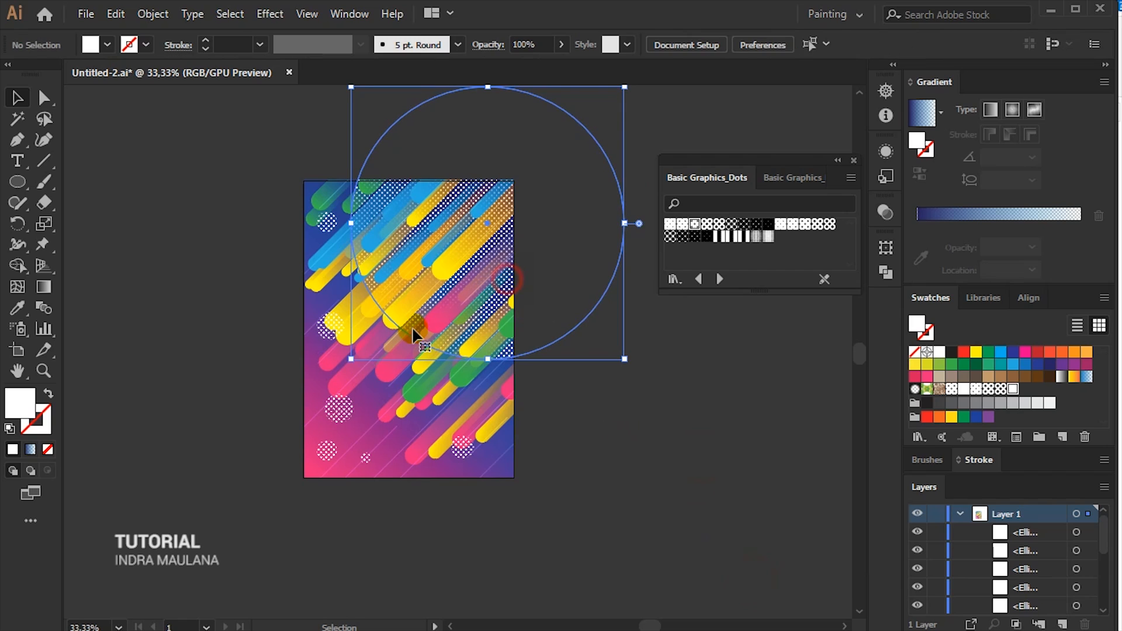
drag(353, 361, 324, 396)
click(241, 395)
click(506, 368)
click(712, 465)
key(ctrl+z)
click(695, 466)
Collapse the floating pattern swatch library to its compact form.
drag(665, 367, 624, 393)
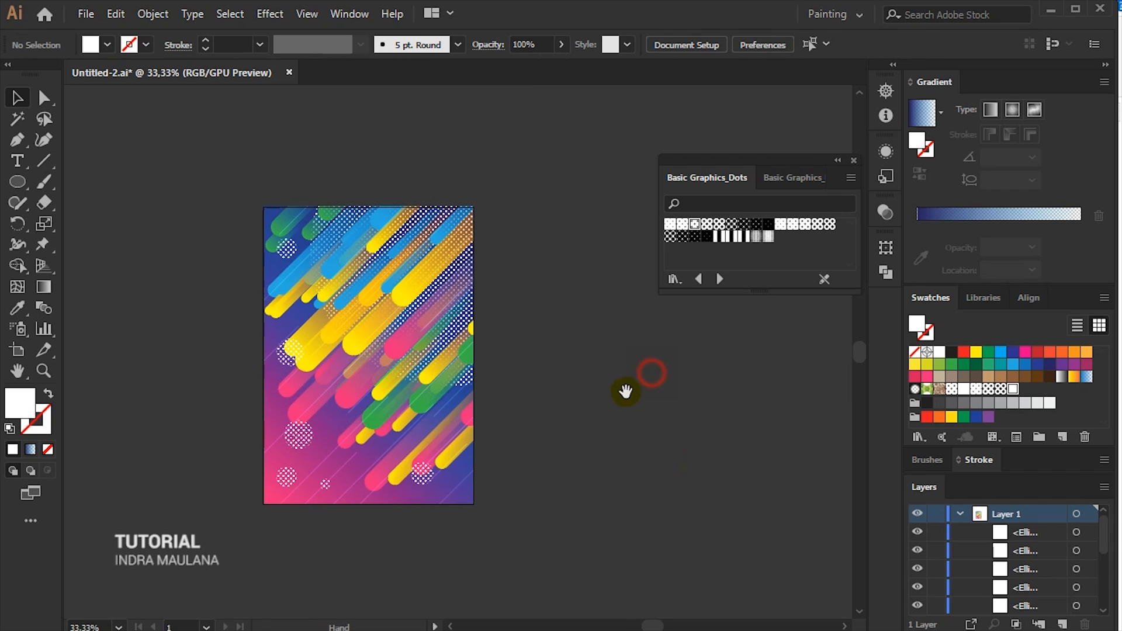
scroll(558, 362, up, 1)
drag(544, 281, 559, 285)
drag(719, 471, 800, 476)
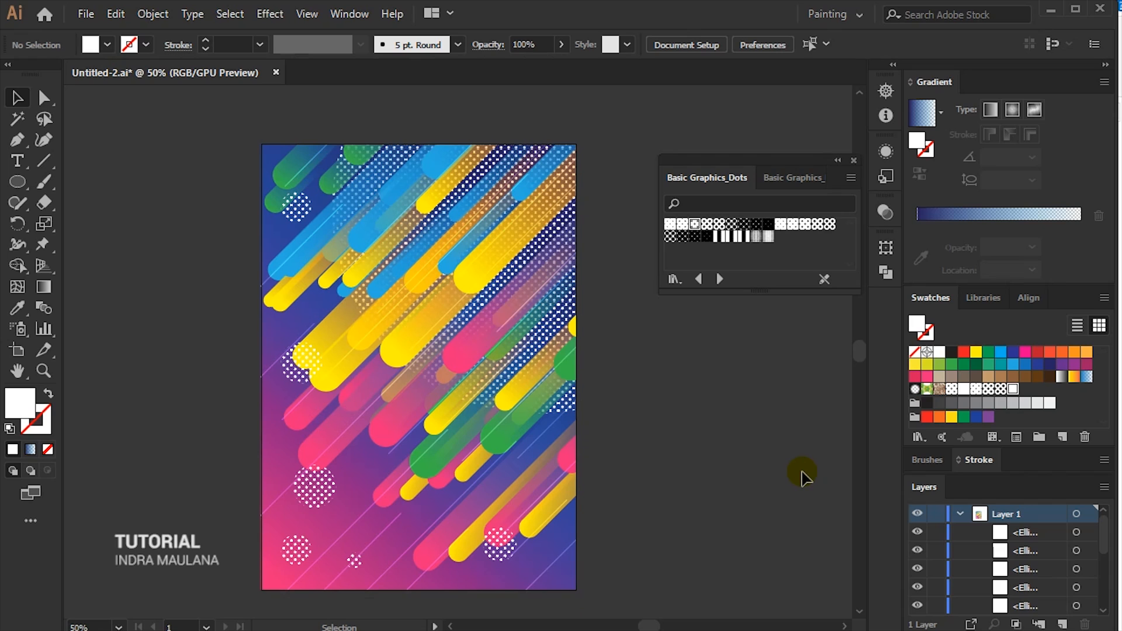
scroll(798, 465, down, 1)
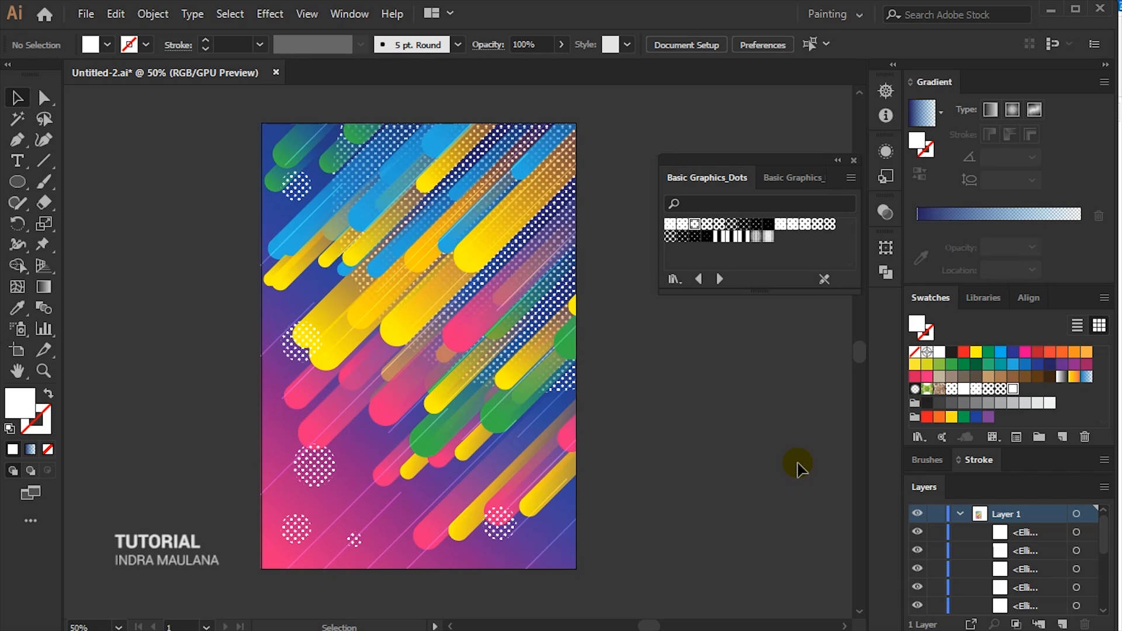
click(838, 162)
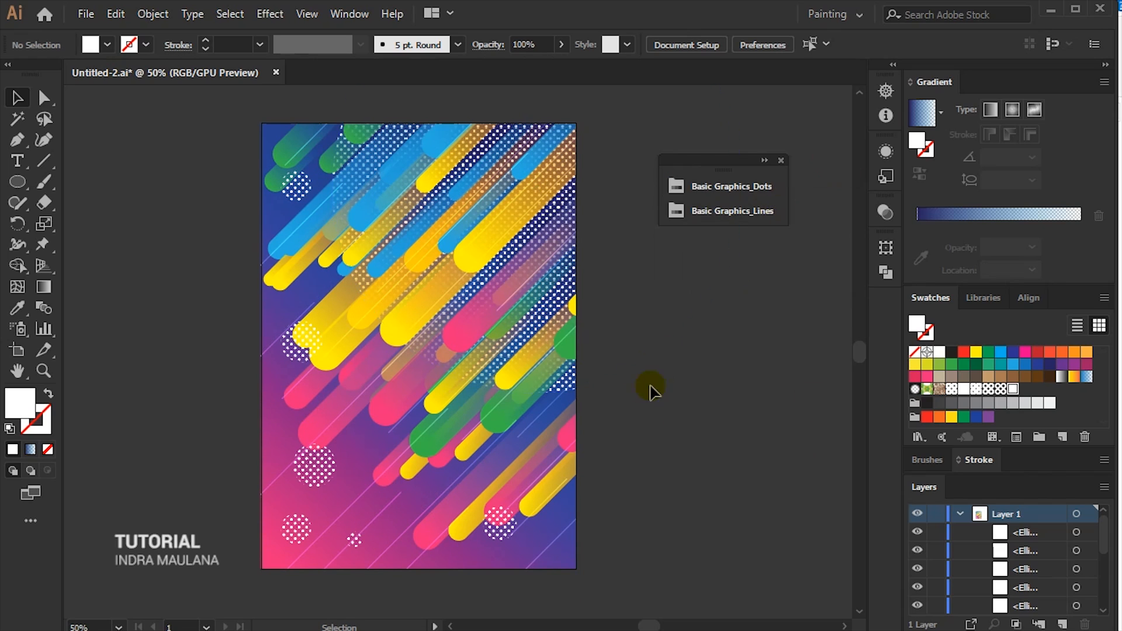